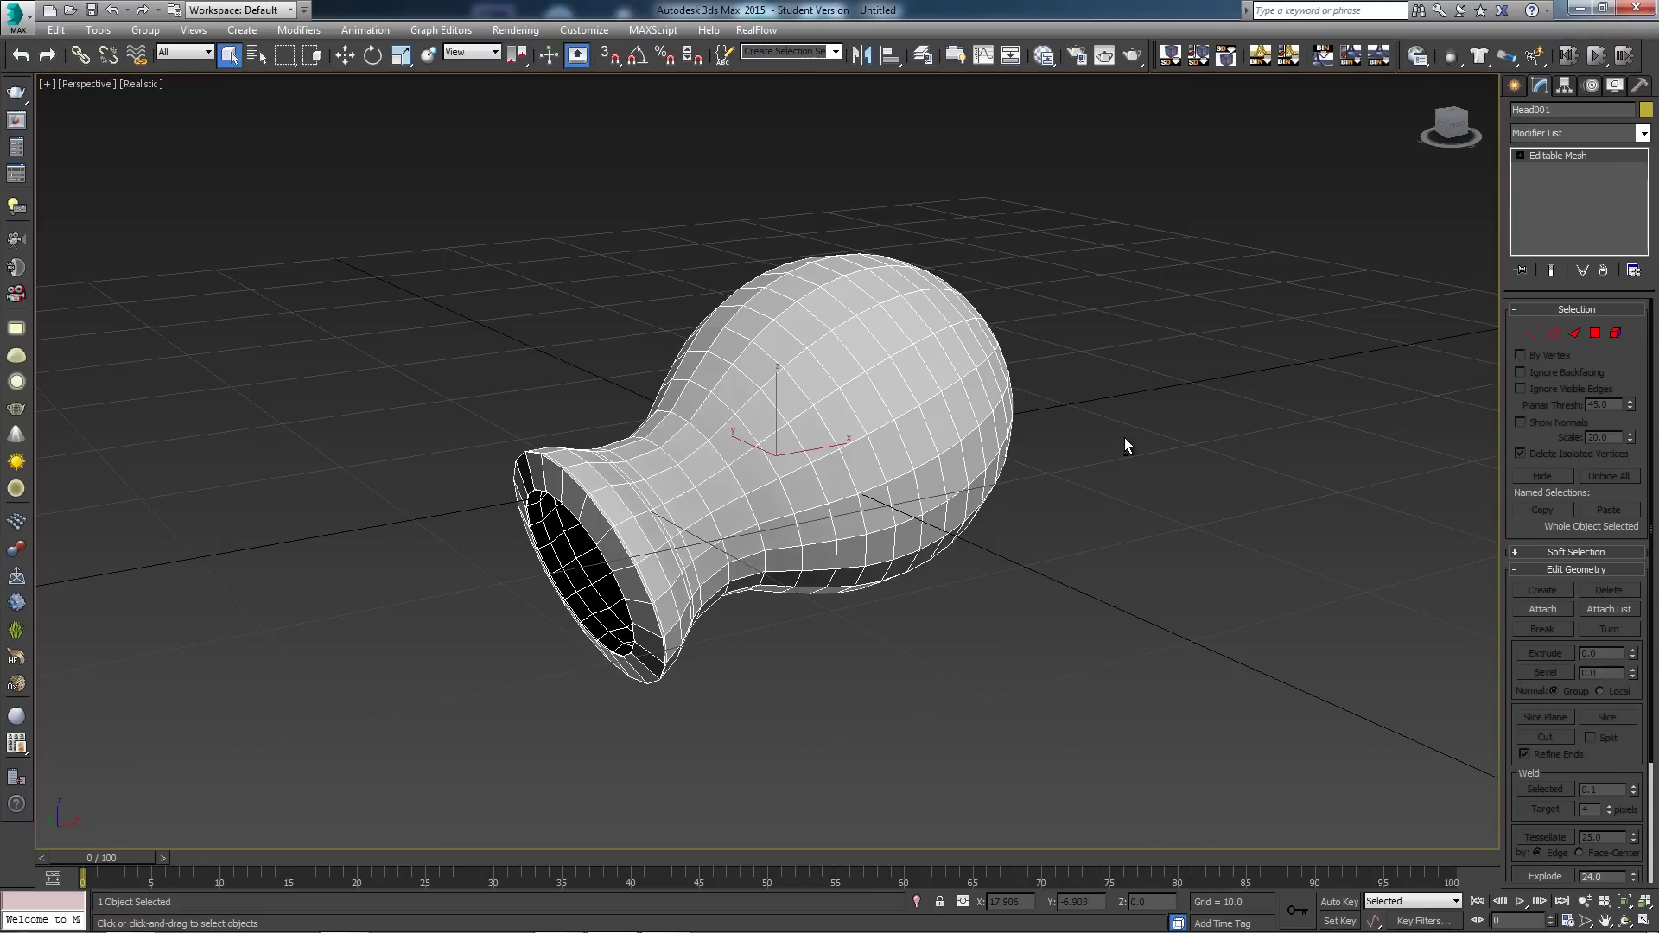
Step: Add an Unwrap UVW modifier to the vase and switch to Polygon selection mode
alt+middle_drag(1124, 437, 1021, 459)
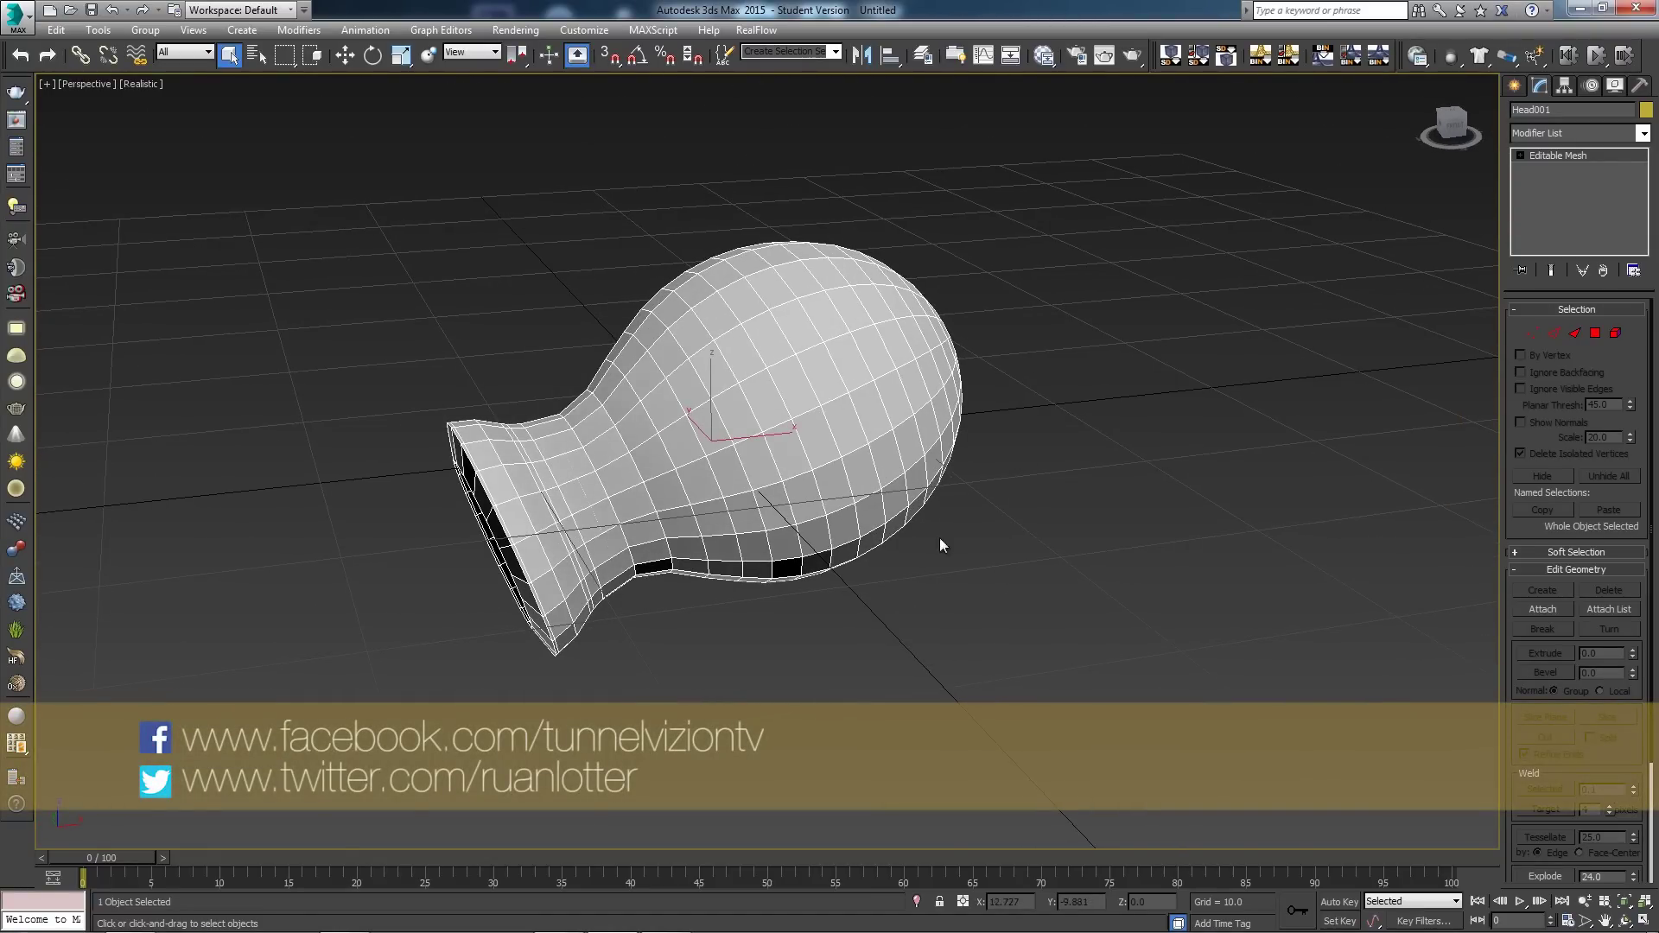
alt+middle_drag(945, 548, 920, 507)
alt+middle_drag(714, 325, 977, 566)
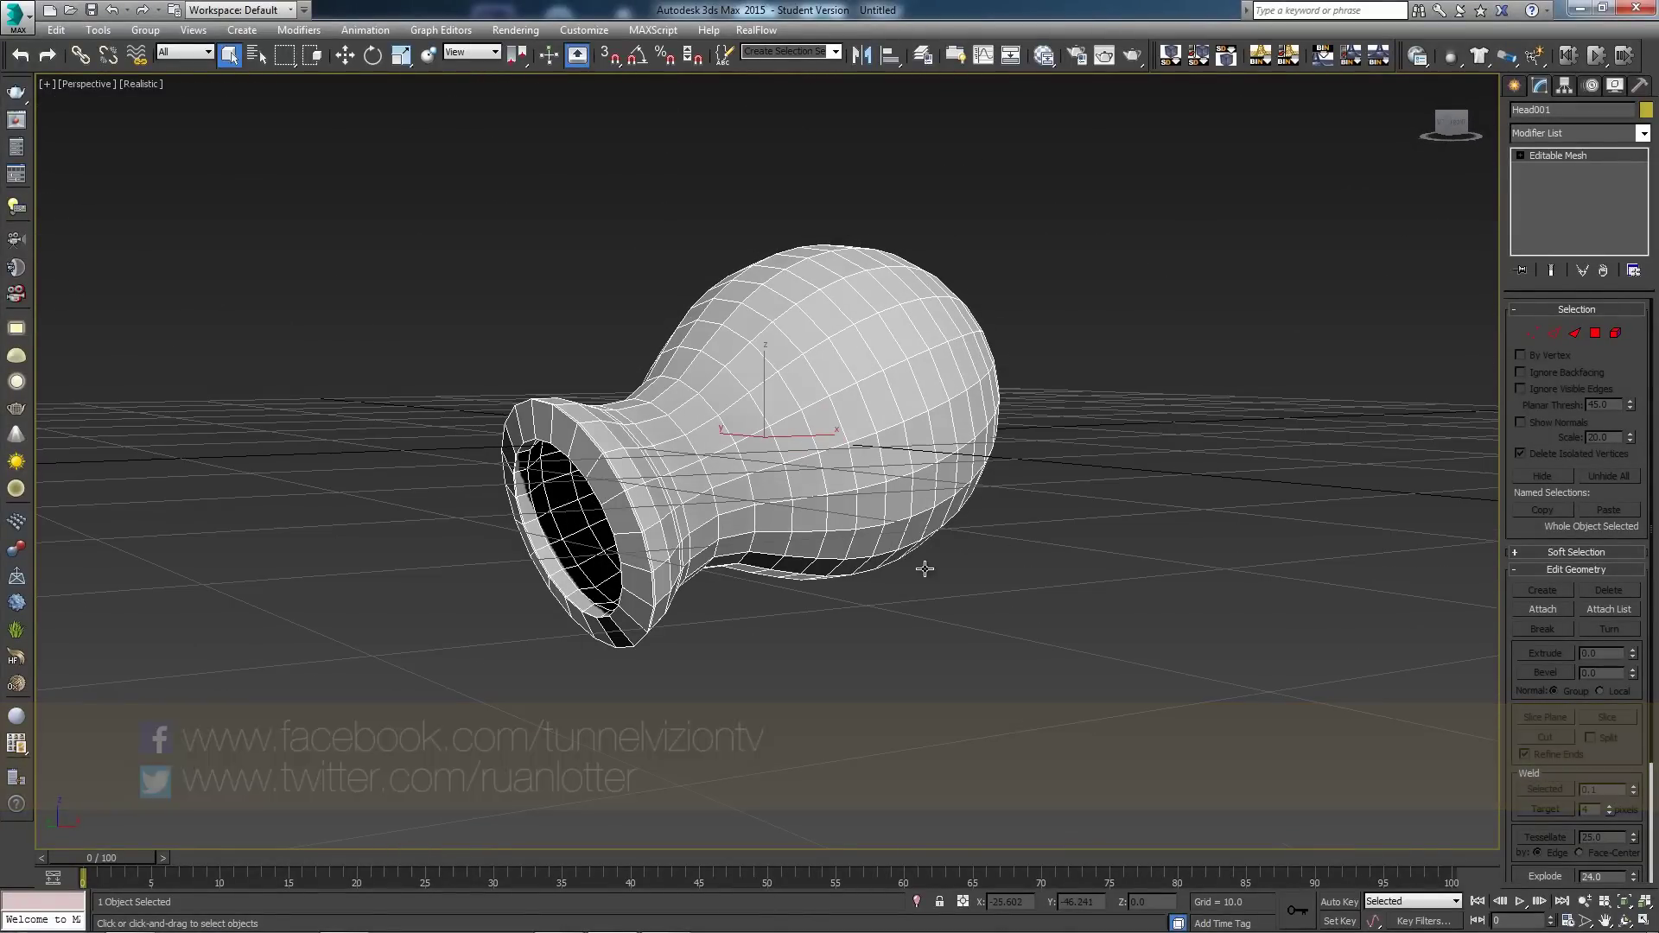
alt+middle_drag(889, 516, 858, 303)
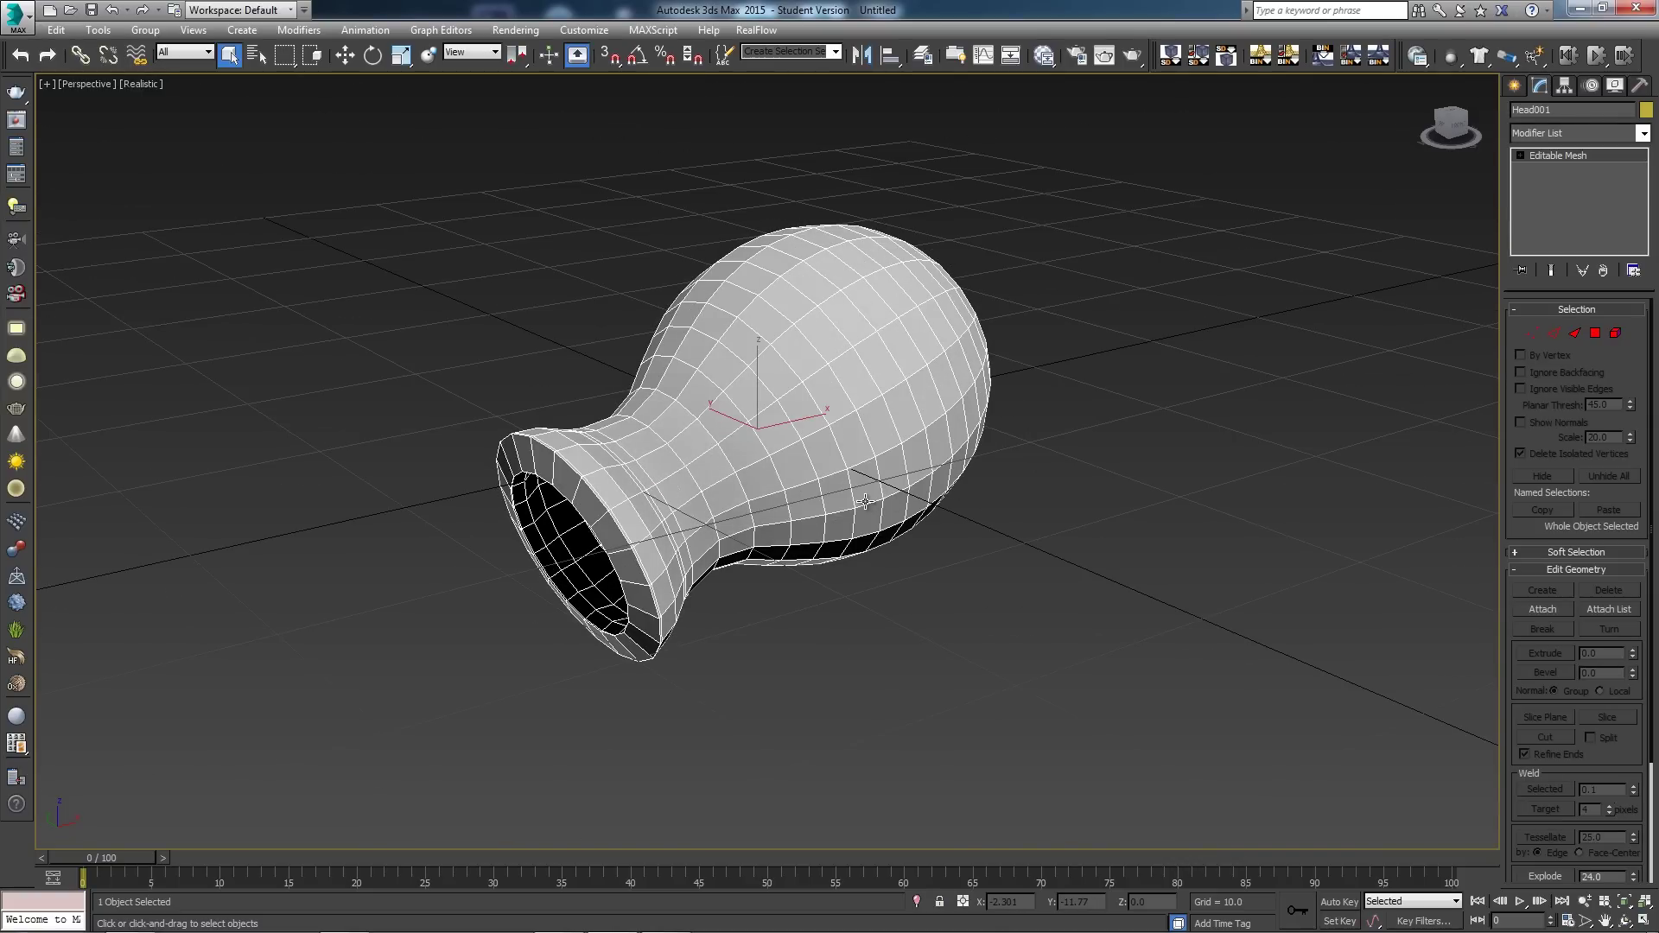
alt+middle_drag(803, 502, 869, 403)
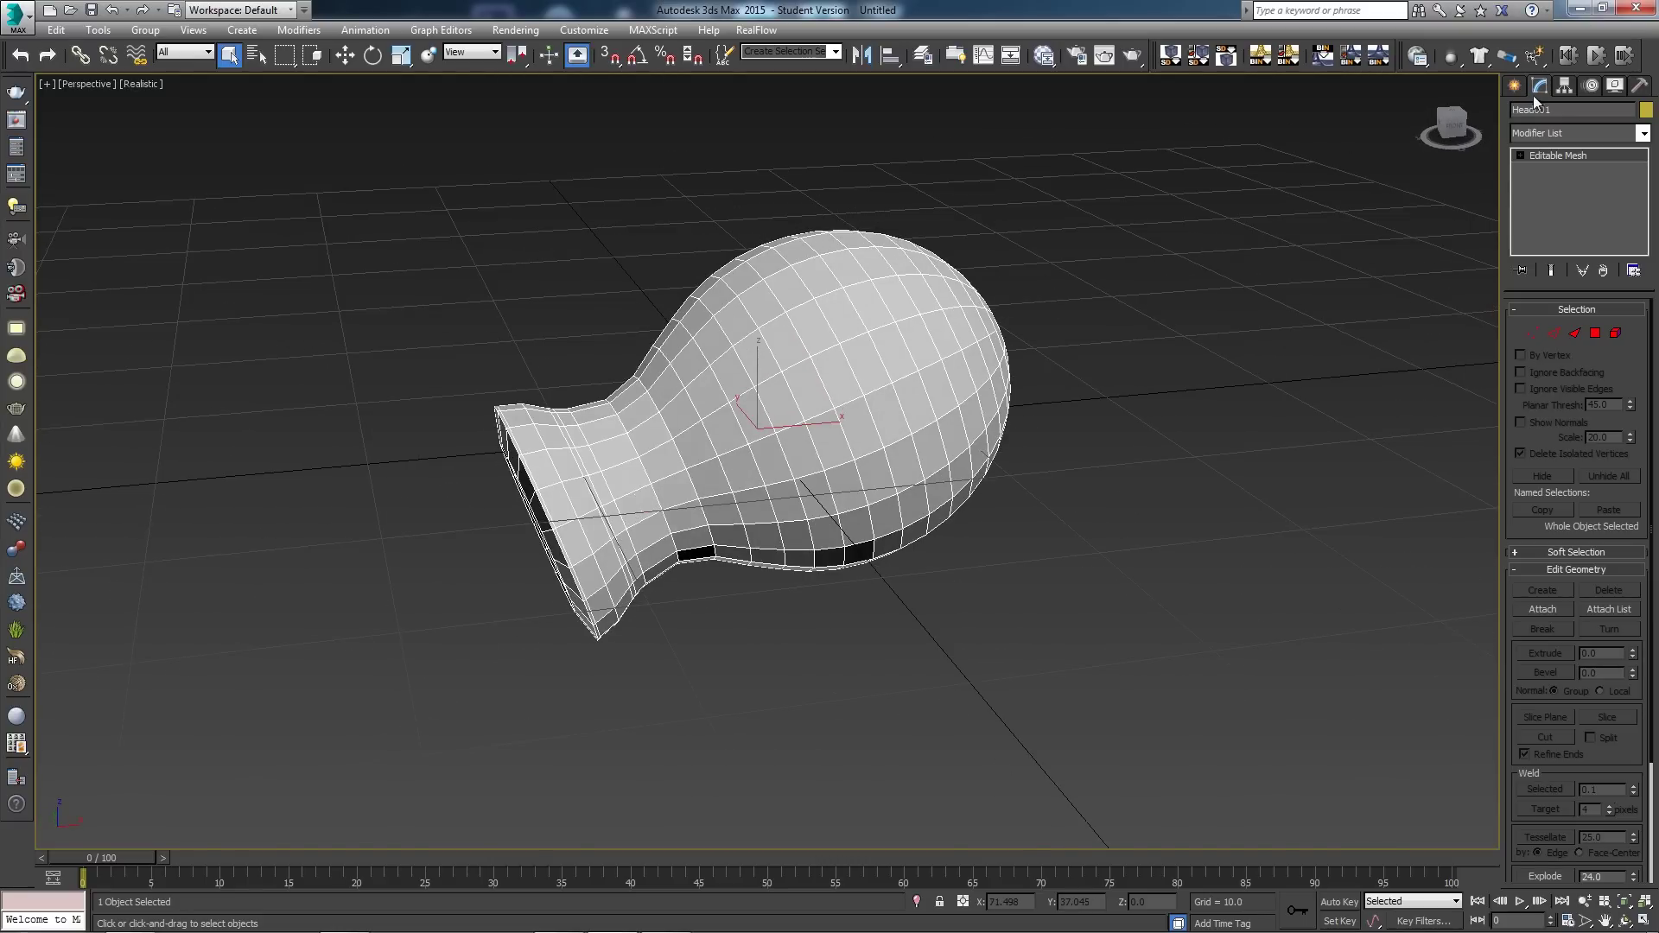
click(1643, 133)
drag(1649, 227, 1611, 624)
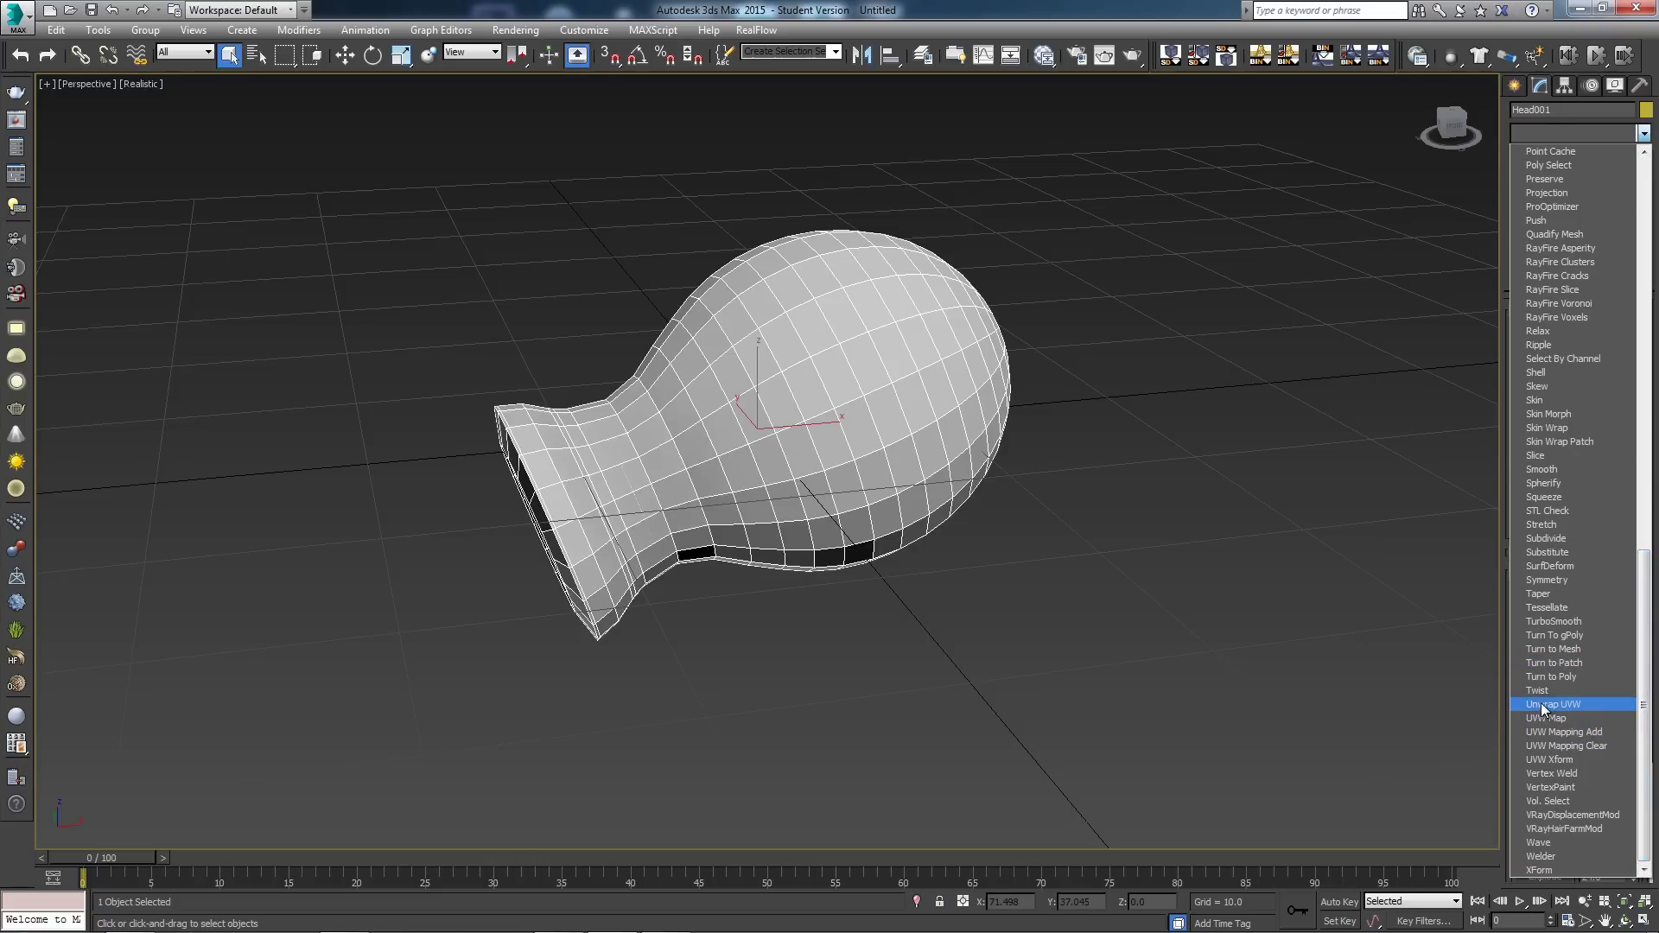
click(1576, 705)
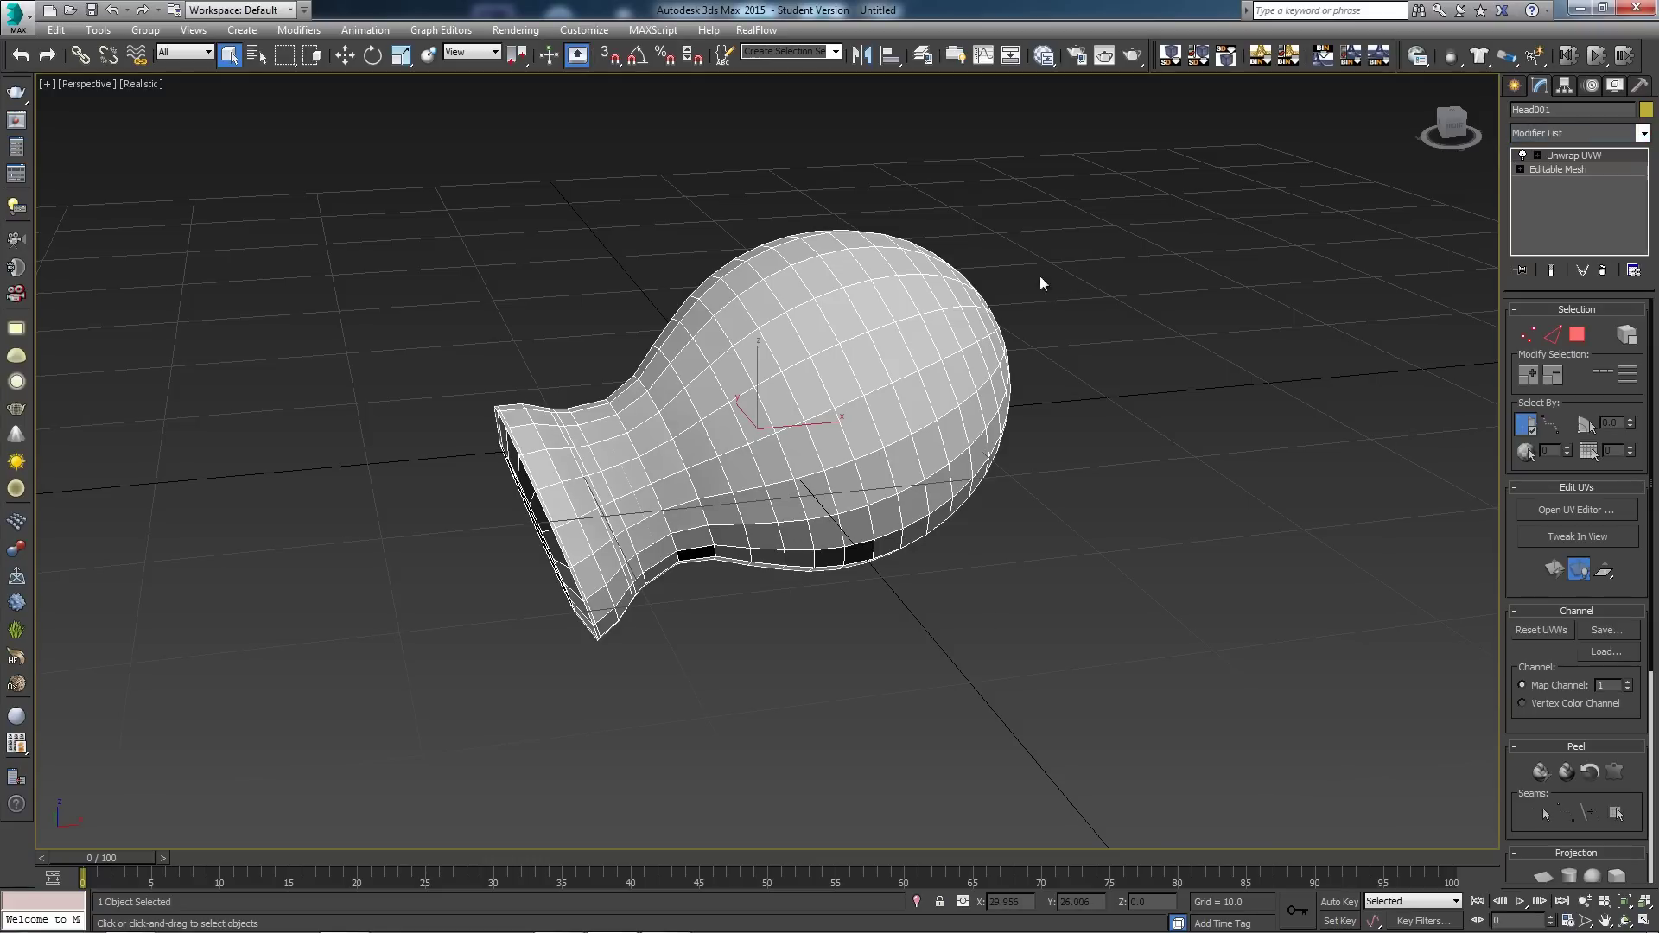
click(1576, 336)
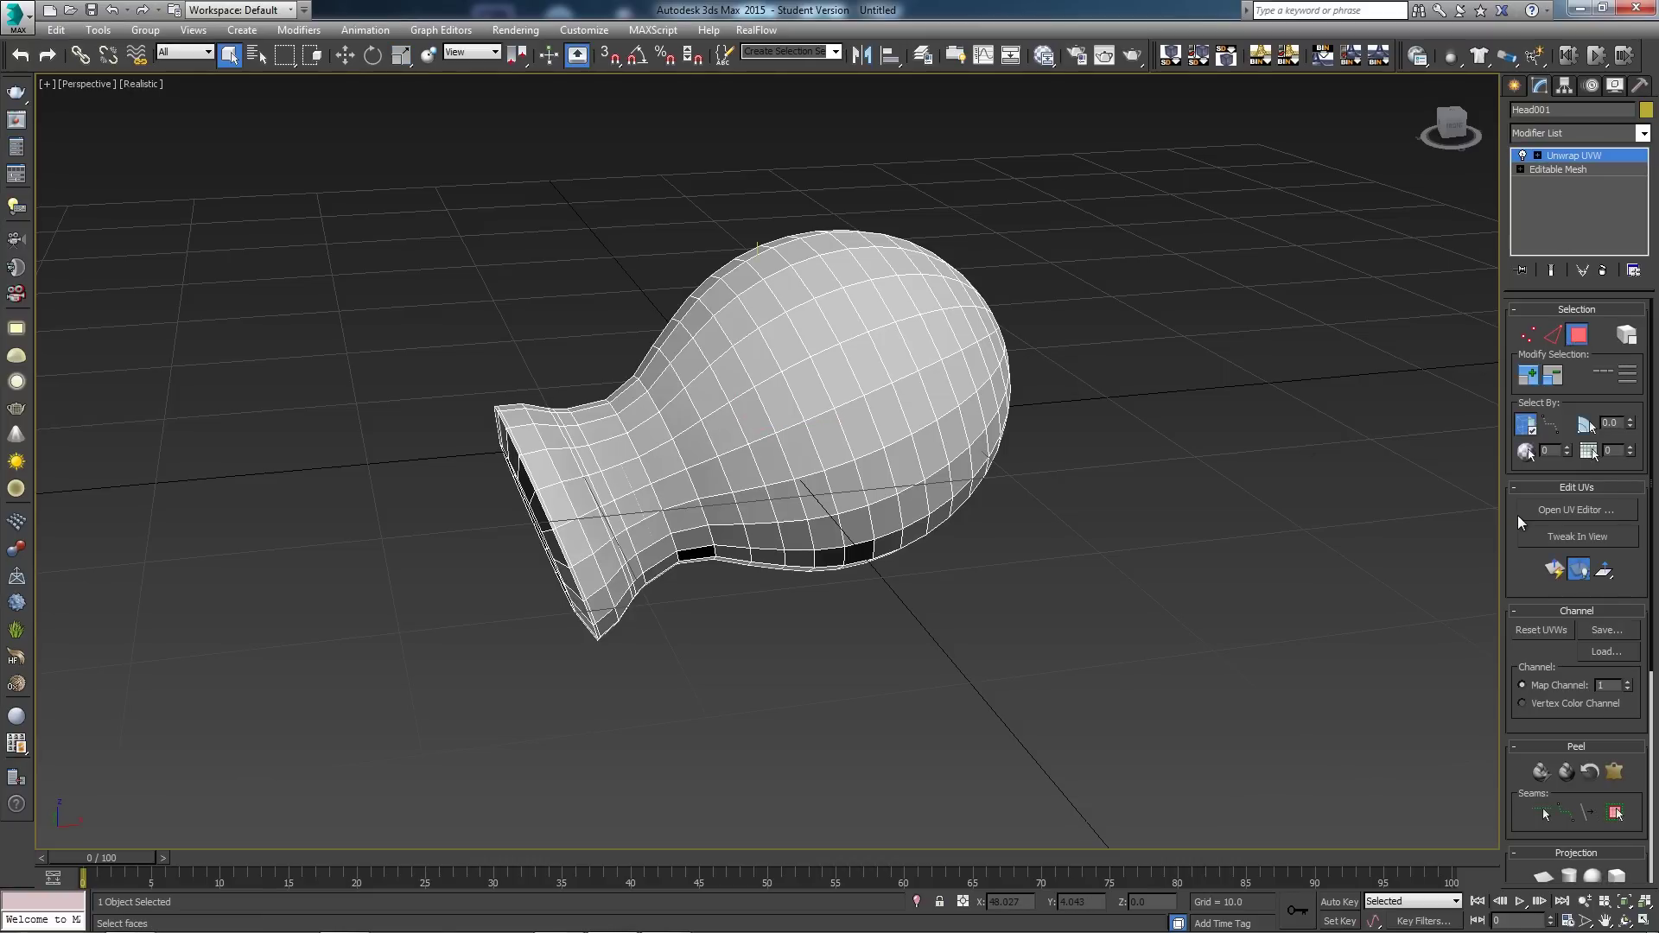
Step: Select all UV polygons and apply Flatten Mapping to split them into separate islands
click(1603, 508)
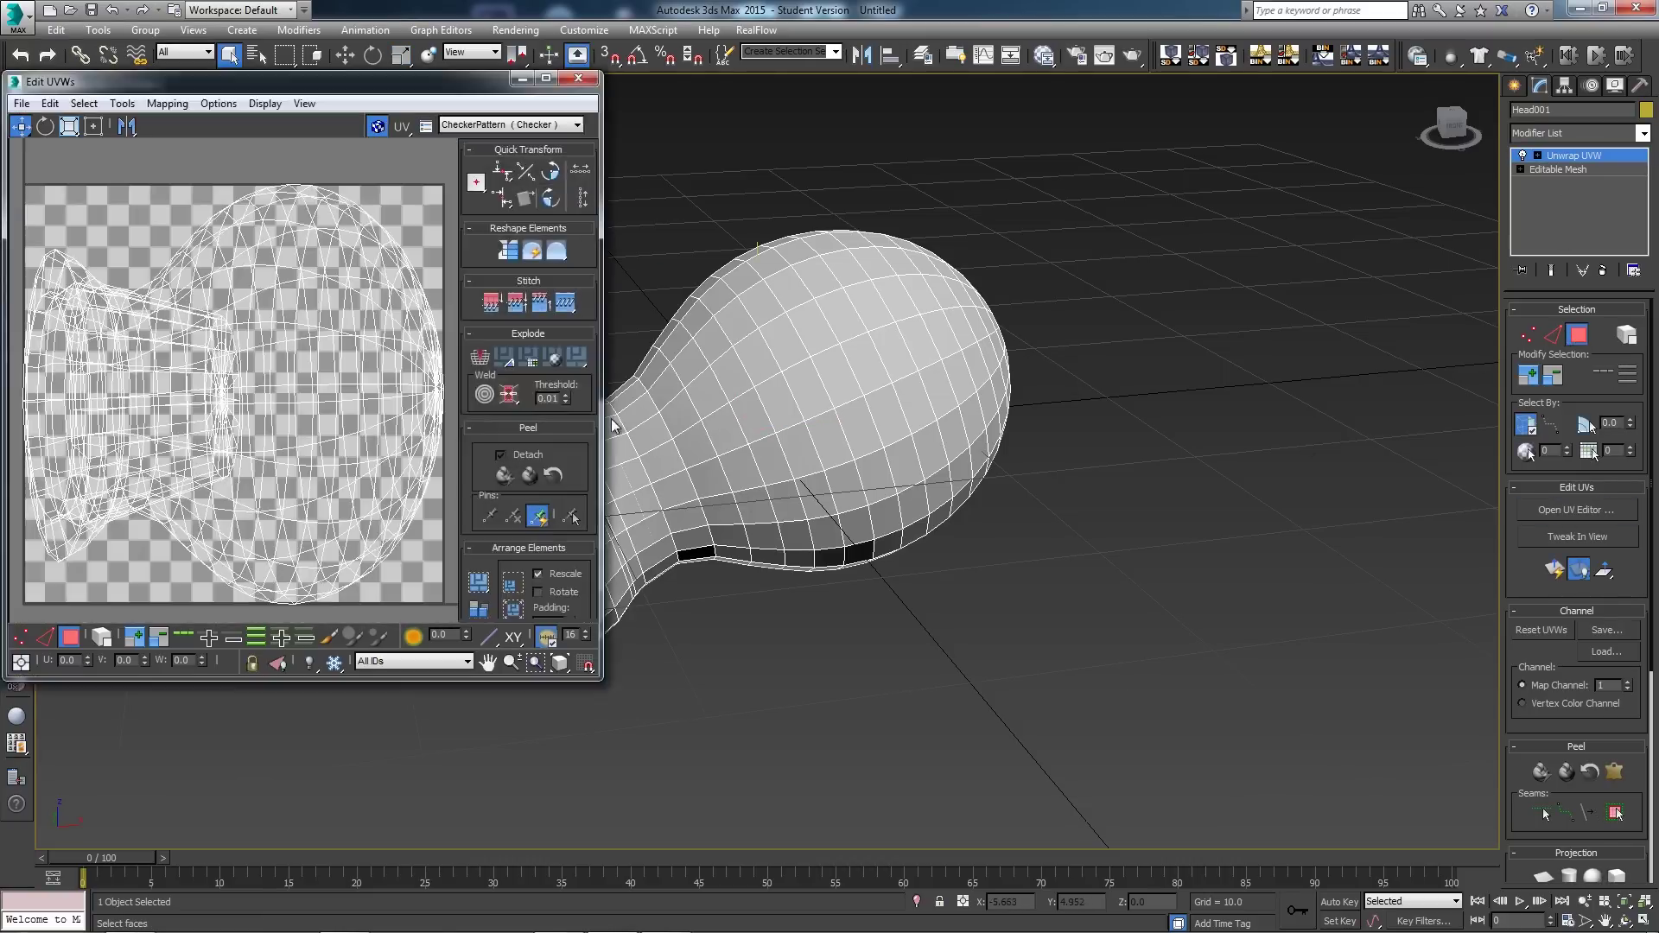
drag(301, 87, 299, 107)
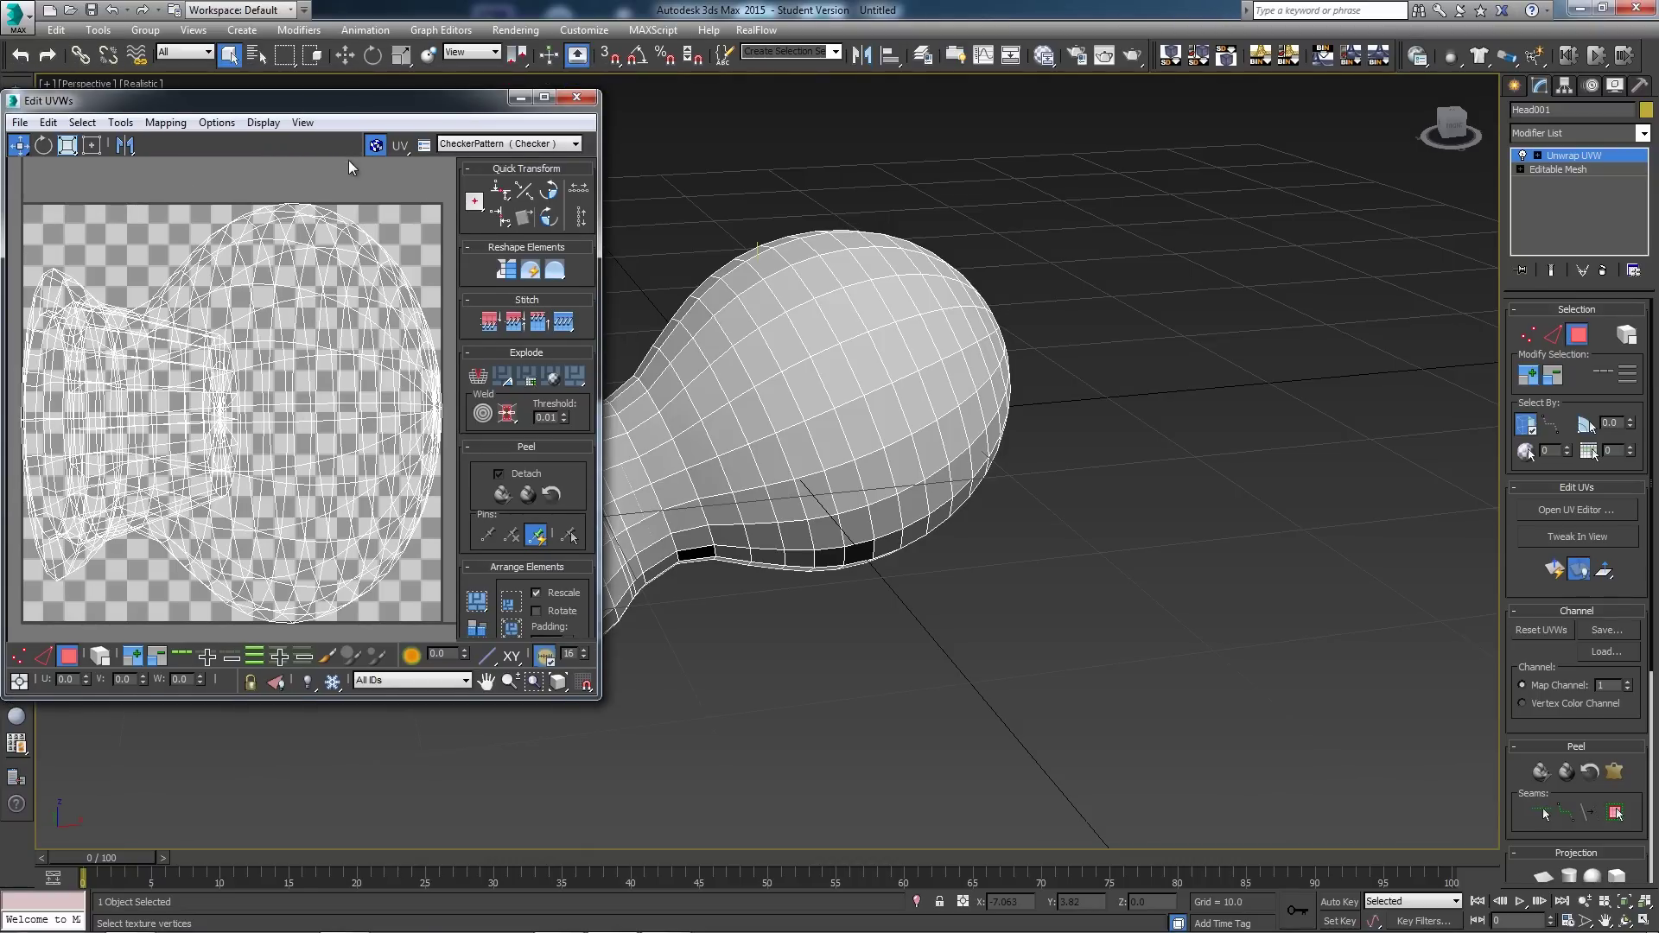
key(ctrl+a)
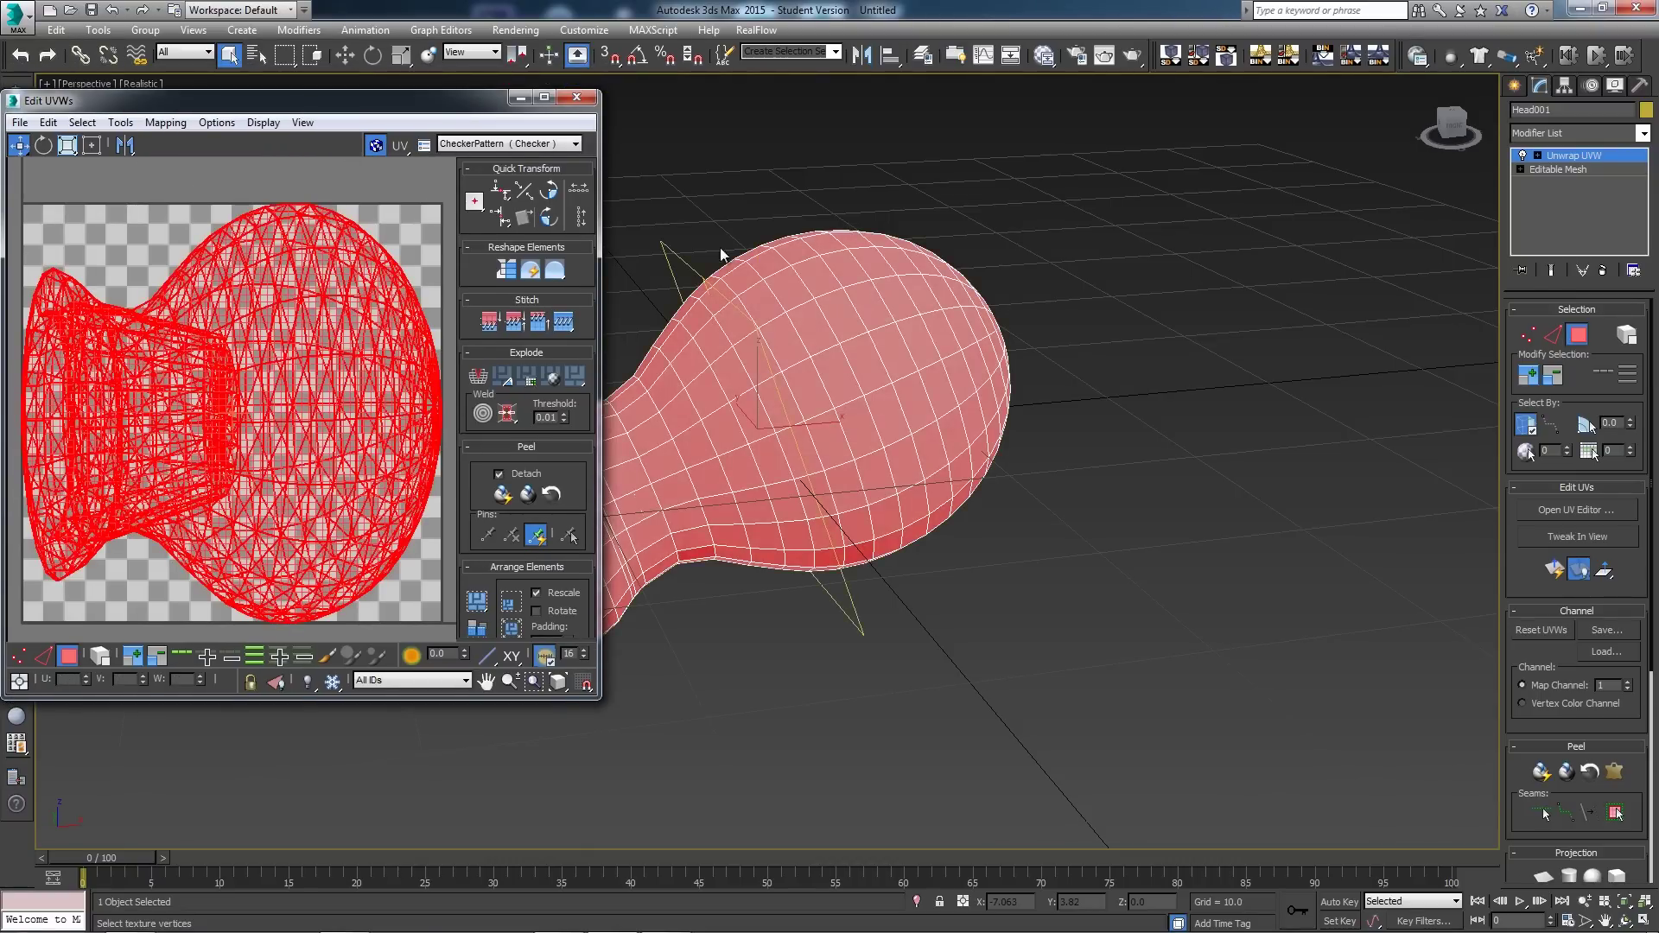
click(166, 121)
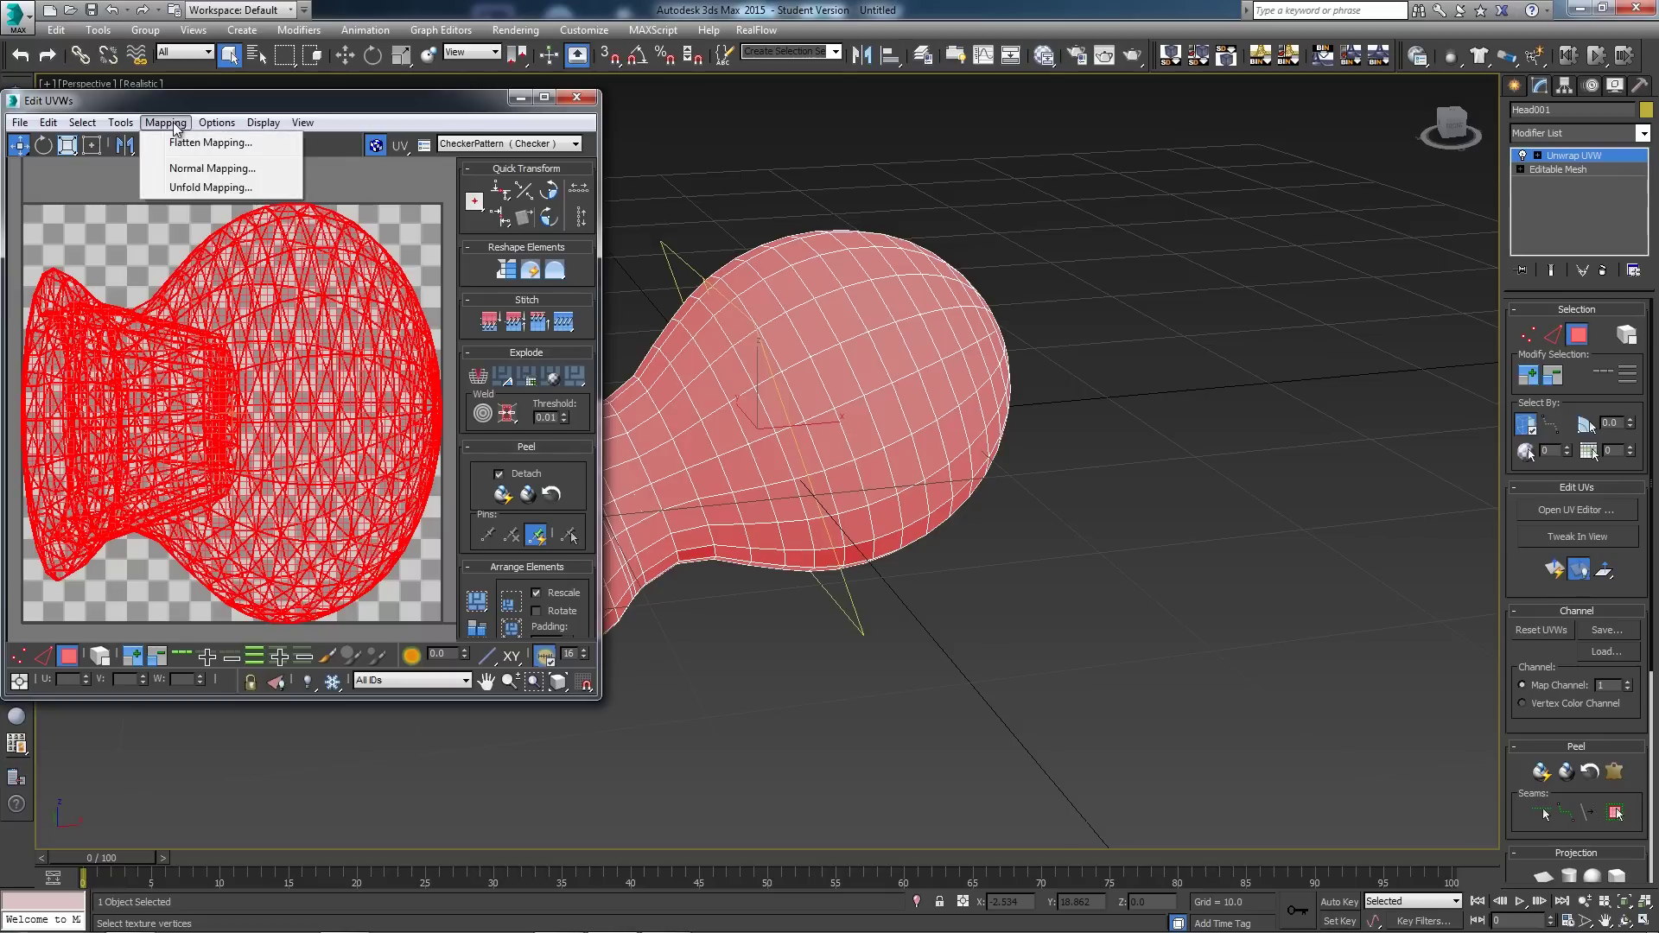
click(187, 148)
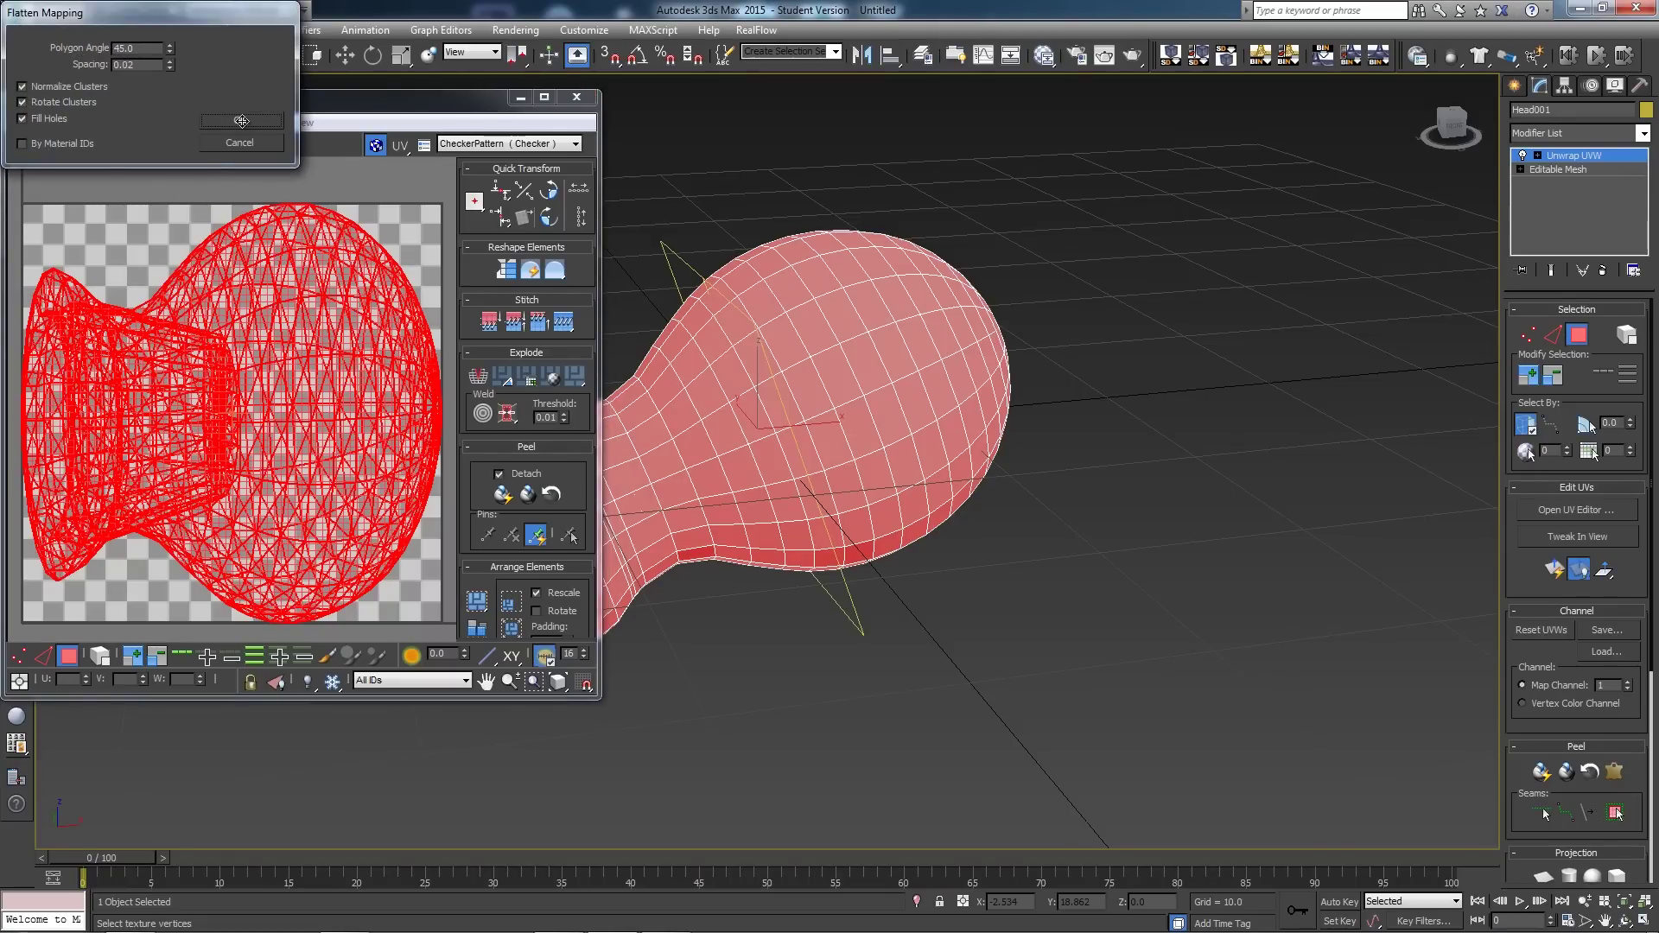
click(242, 121)
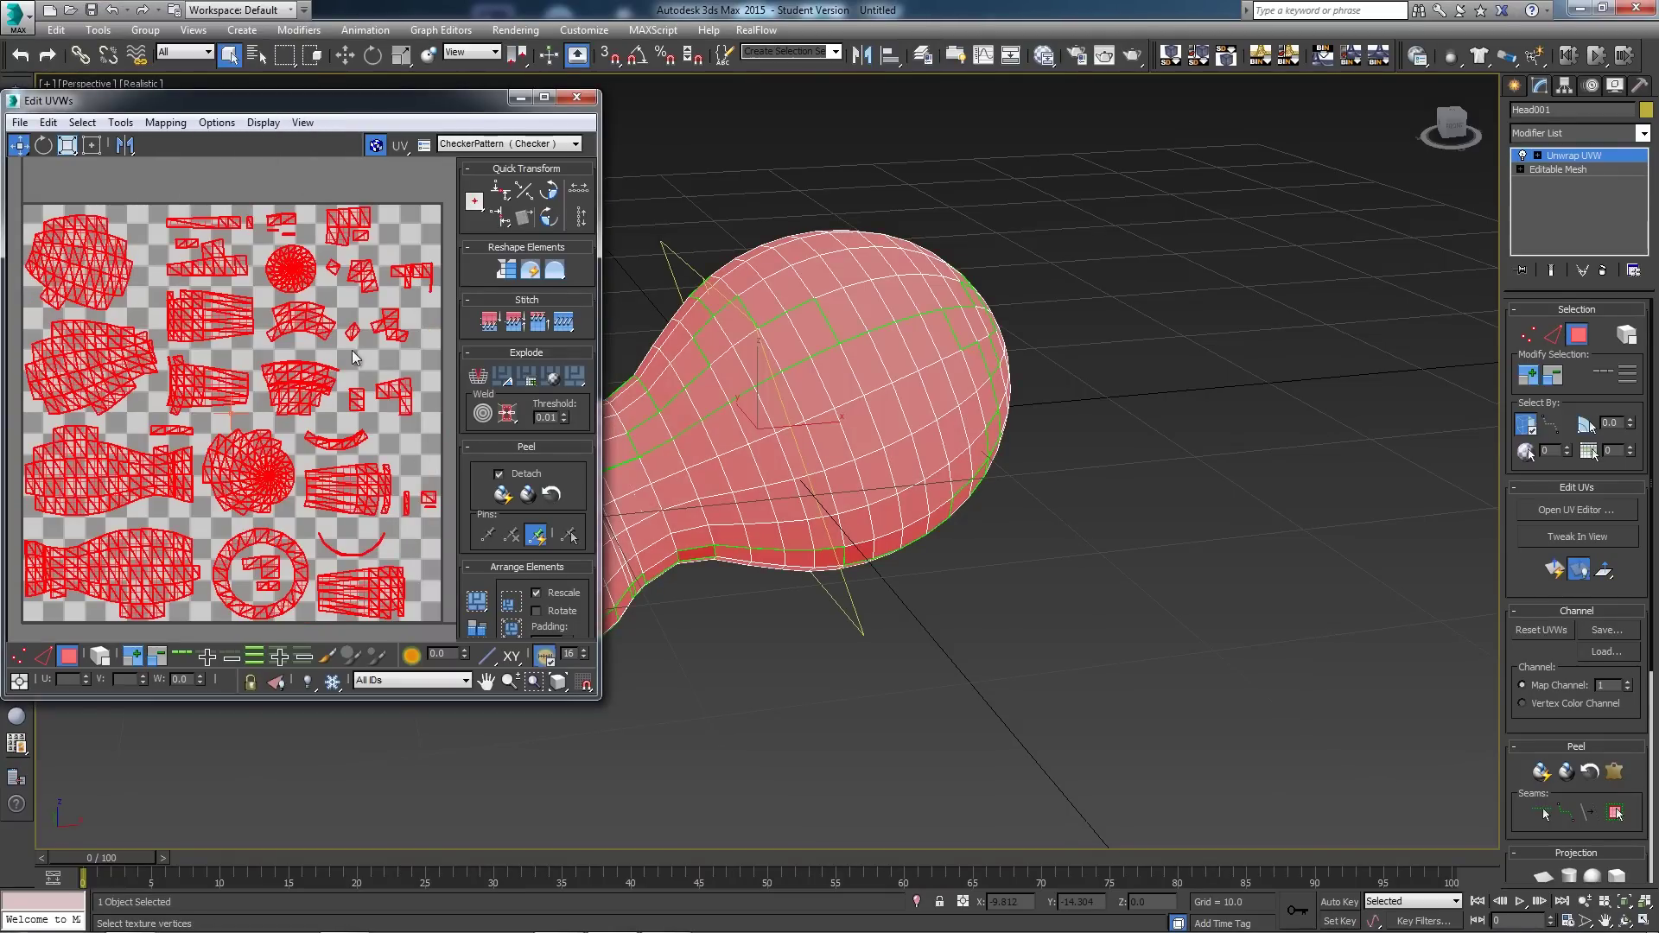
drag(302, 109, 504, 138)
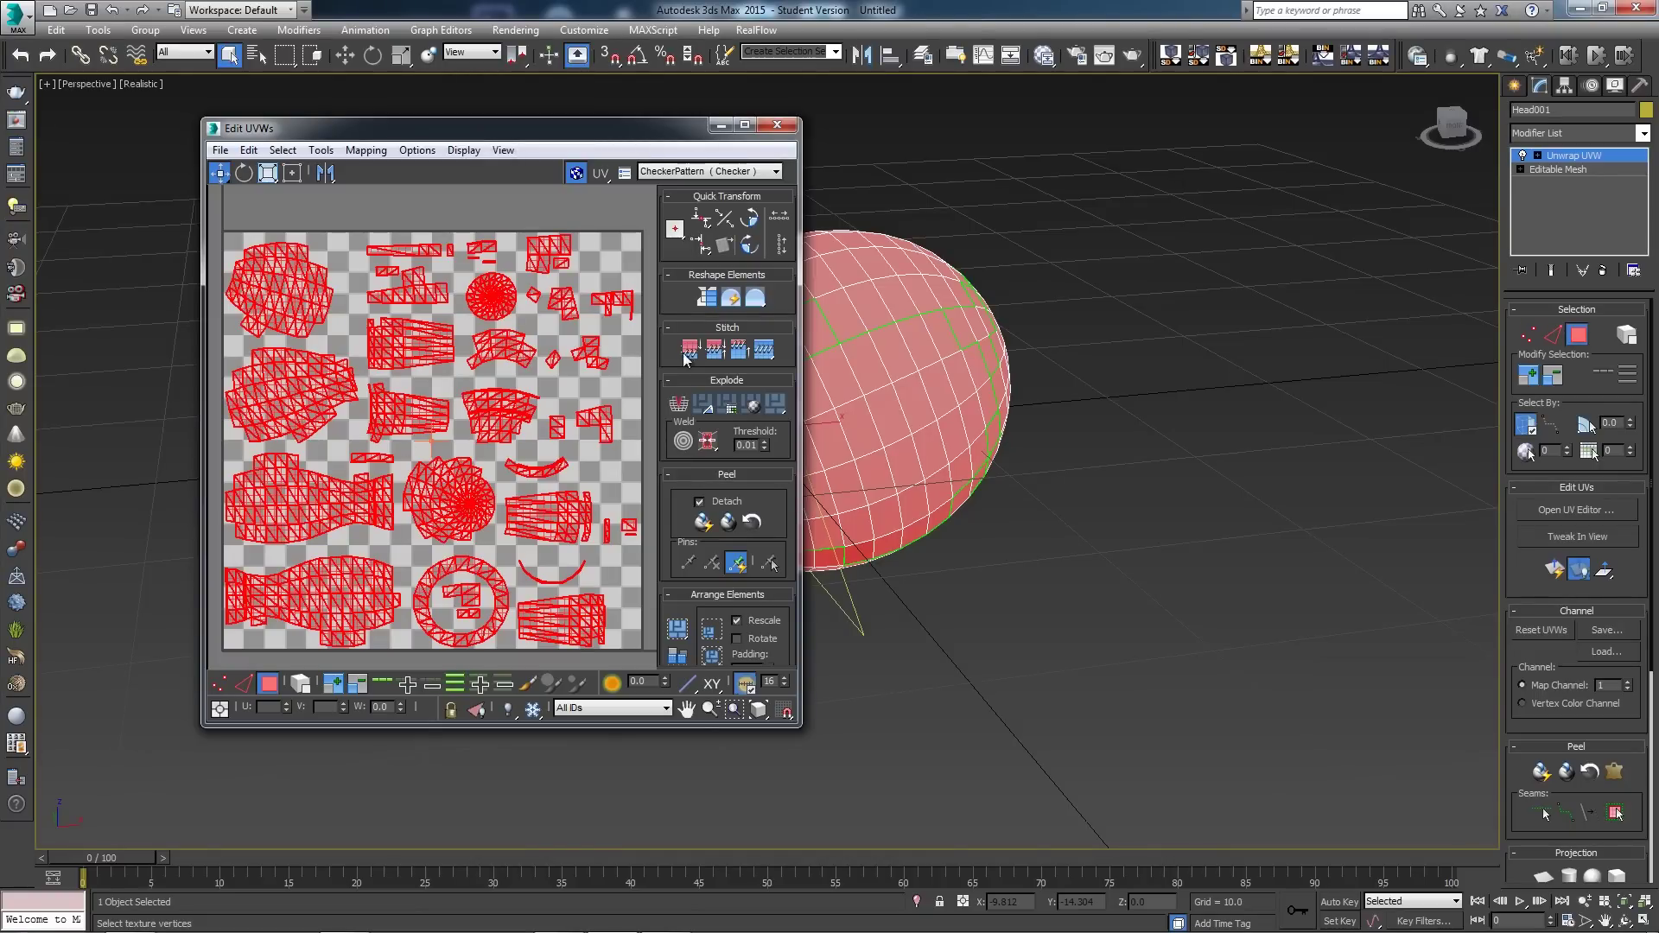
click(777, 125)
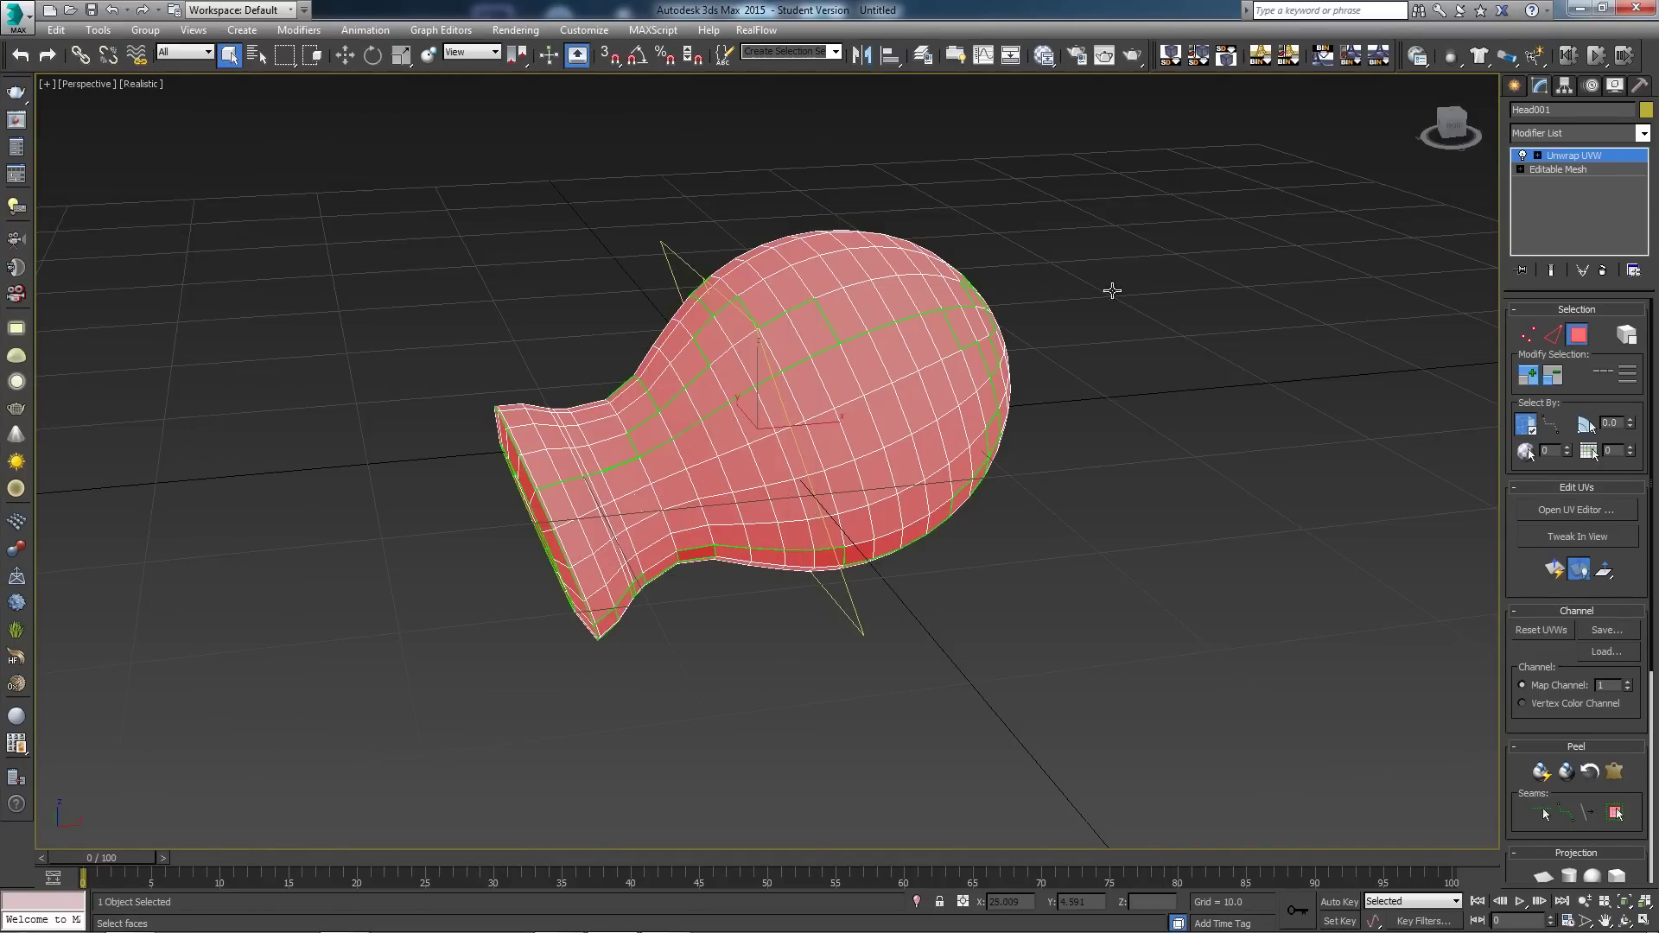
alt+middle_drag(856, 480, 891, 454)
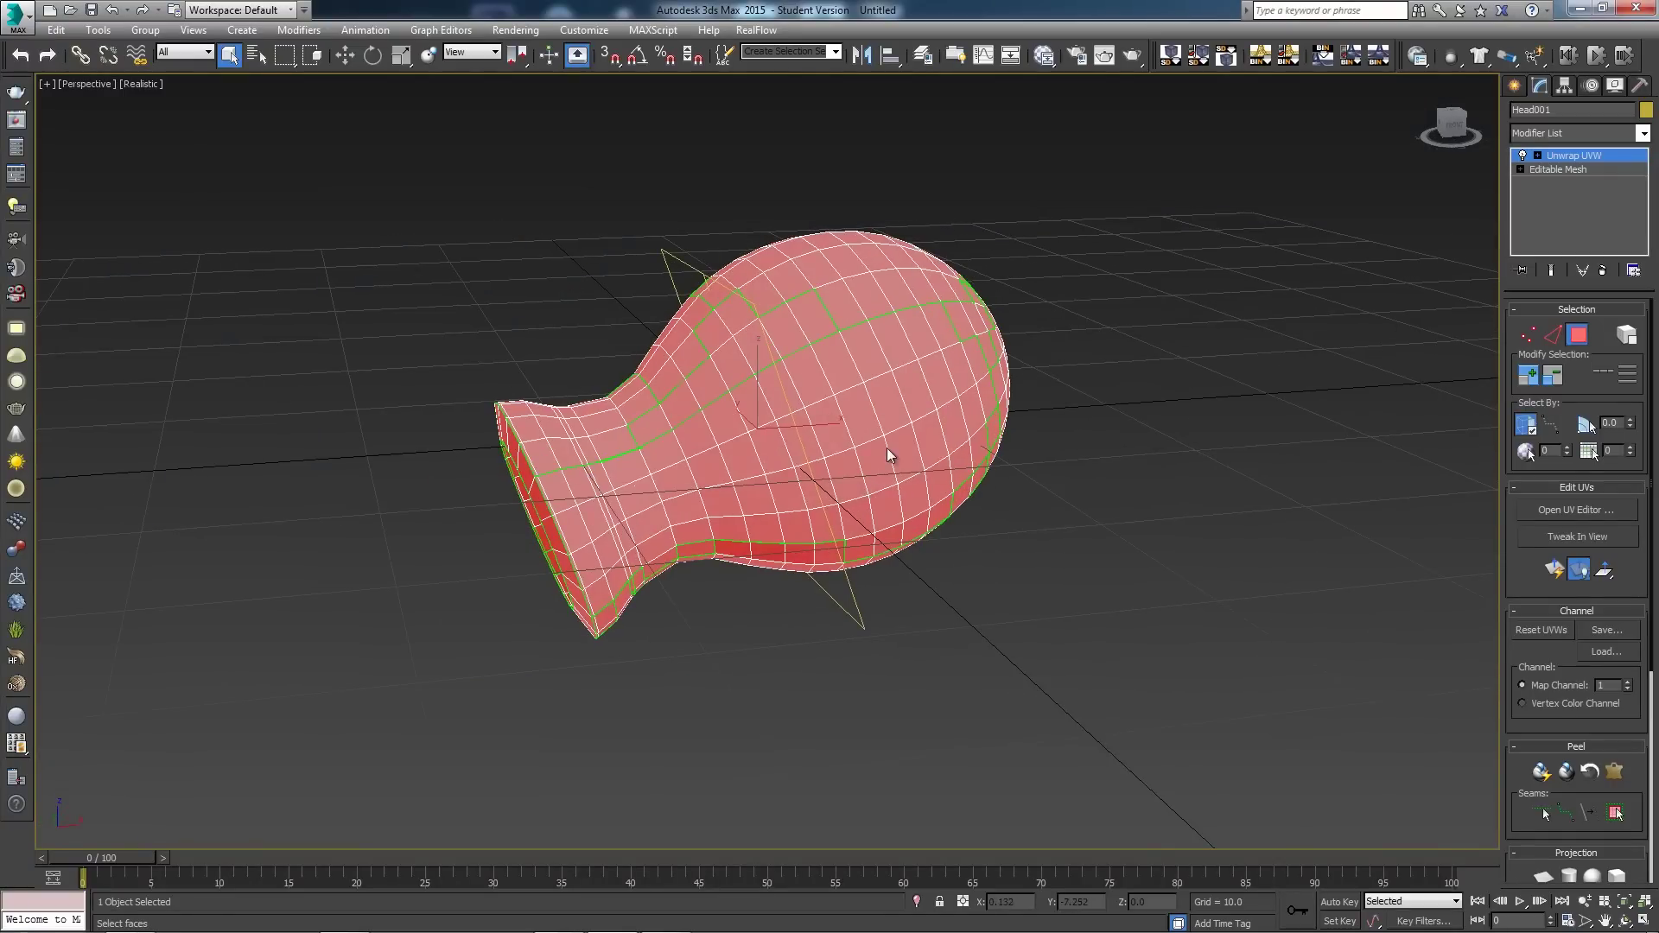
Step: Leave UV editing and start Export Selected for the vase with OBJ as the format
click(1513, 86)
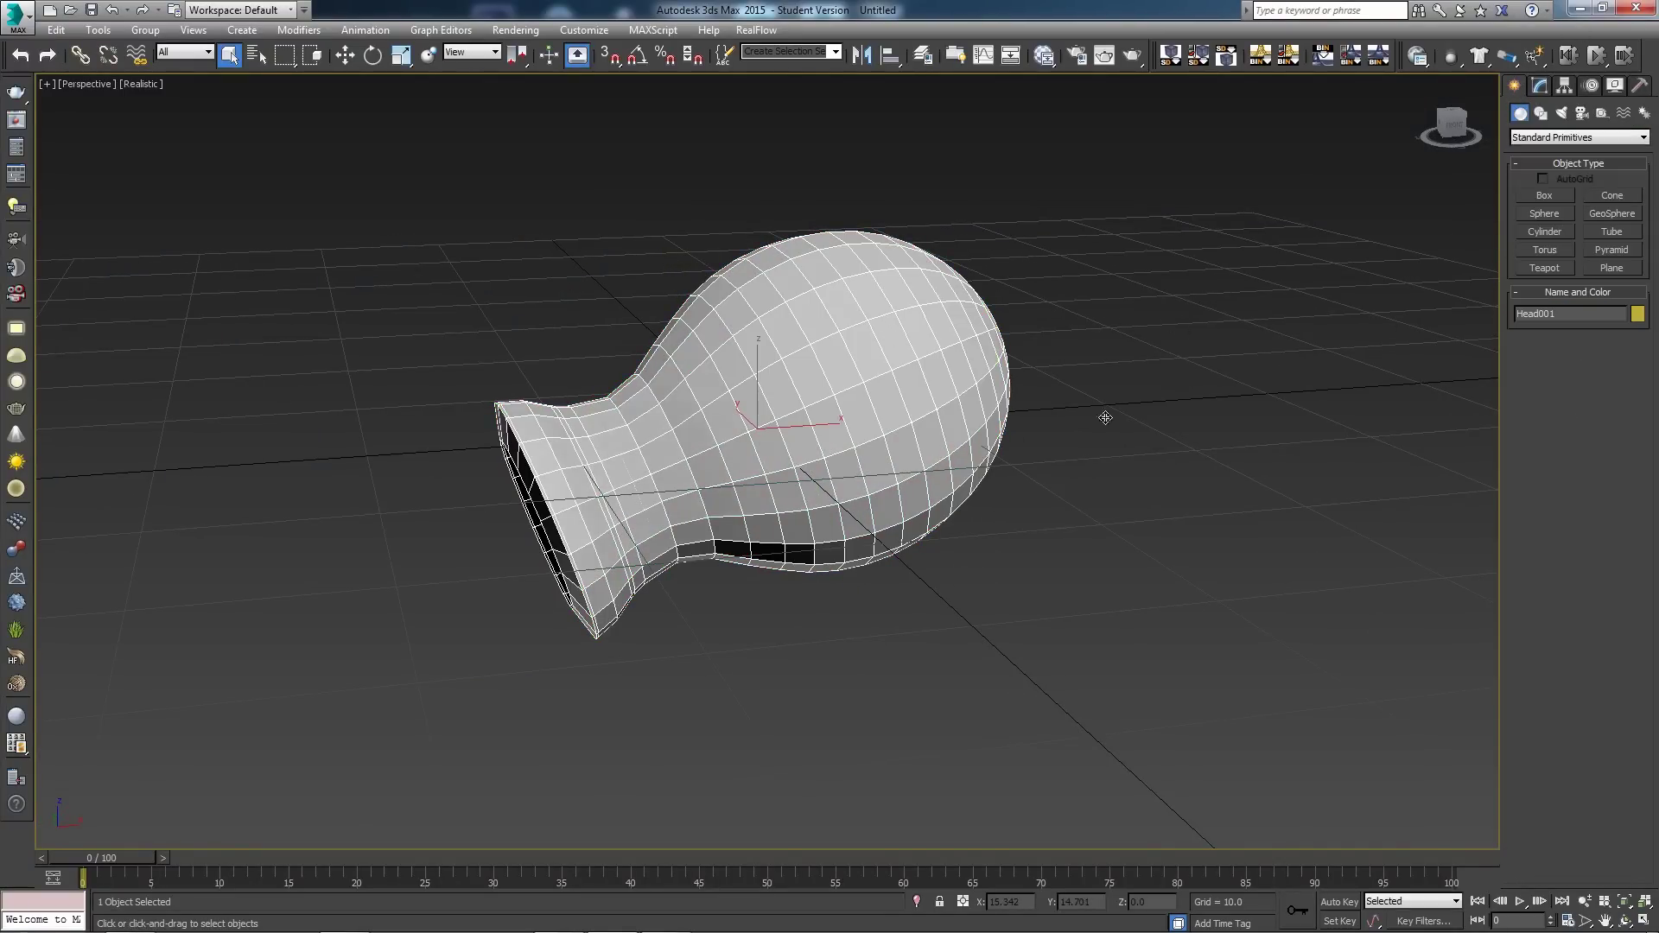
key(w)
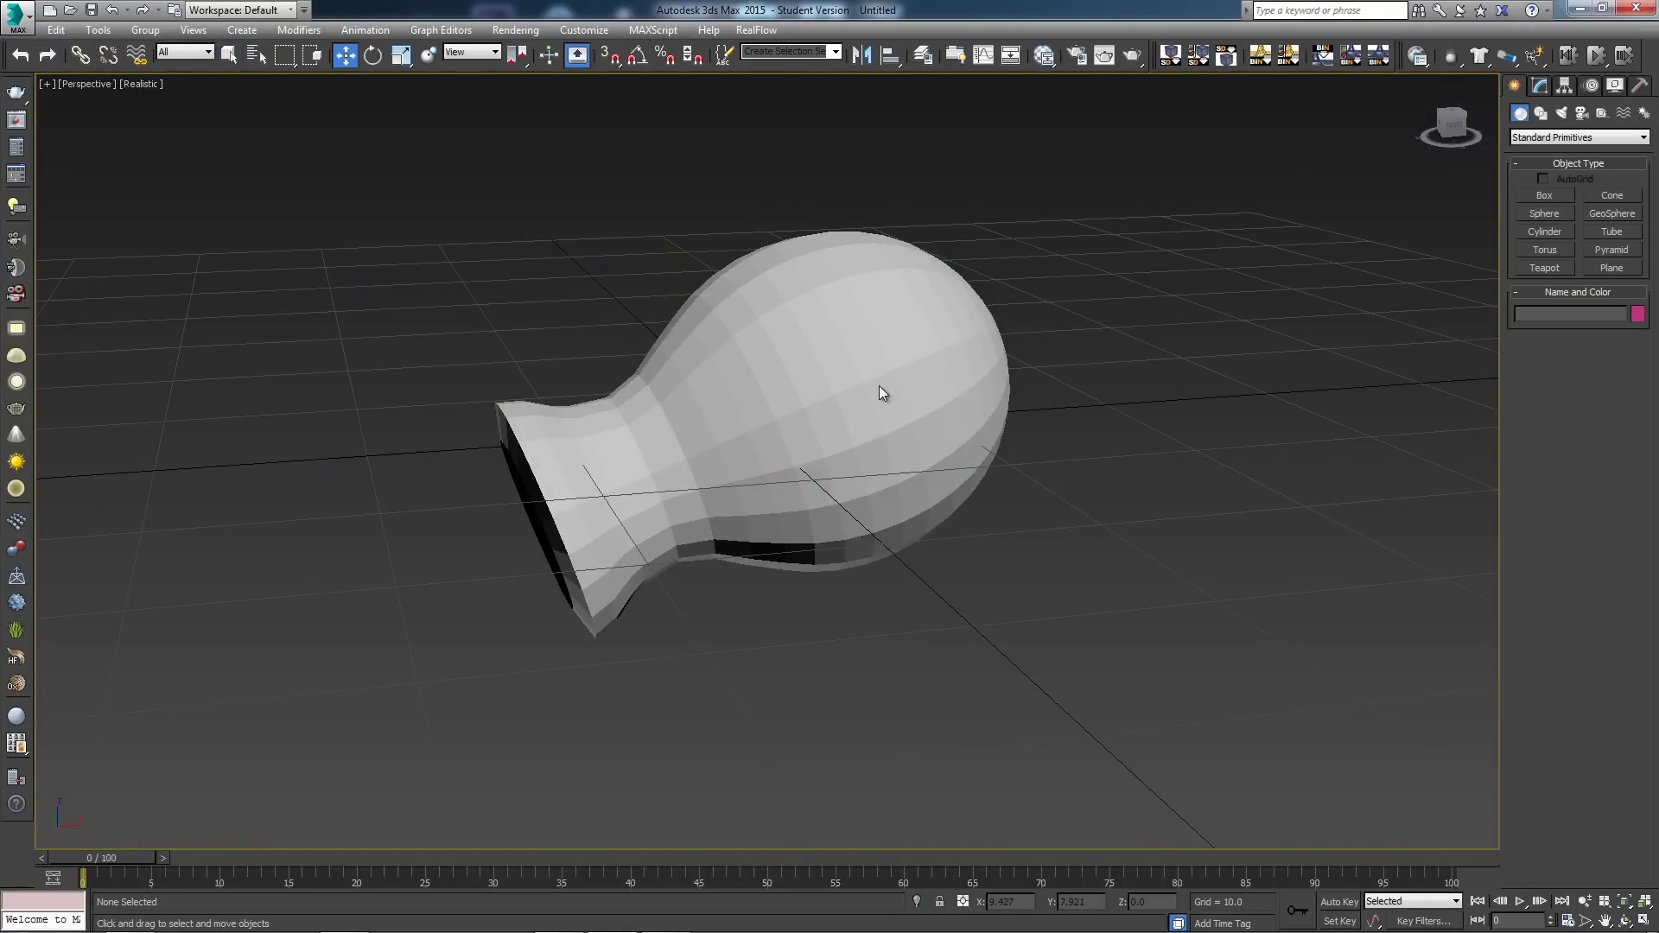
click(19, 16)
mouse_move(52, 287)
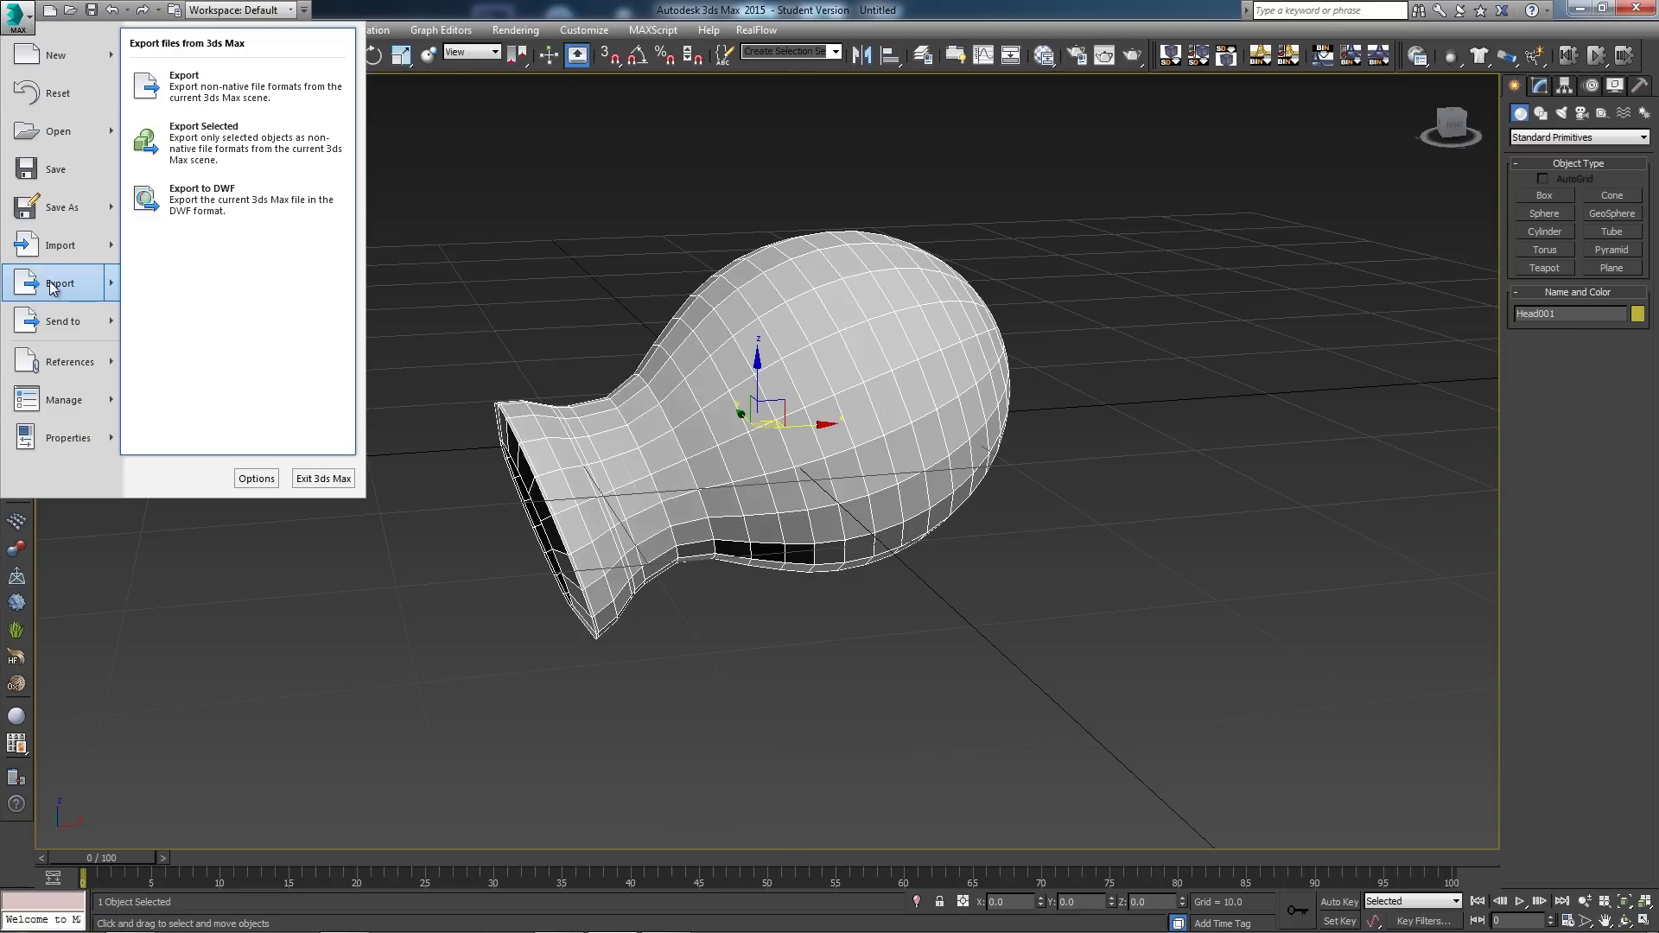
click(199, 138)
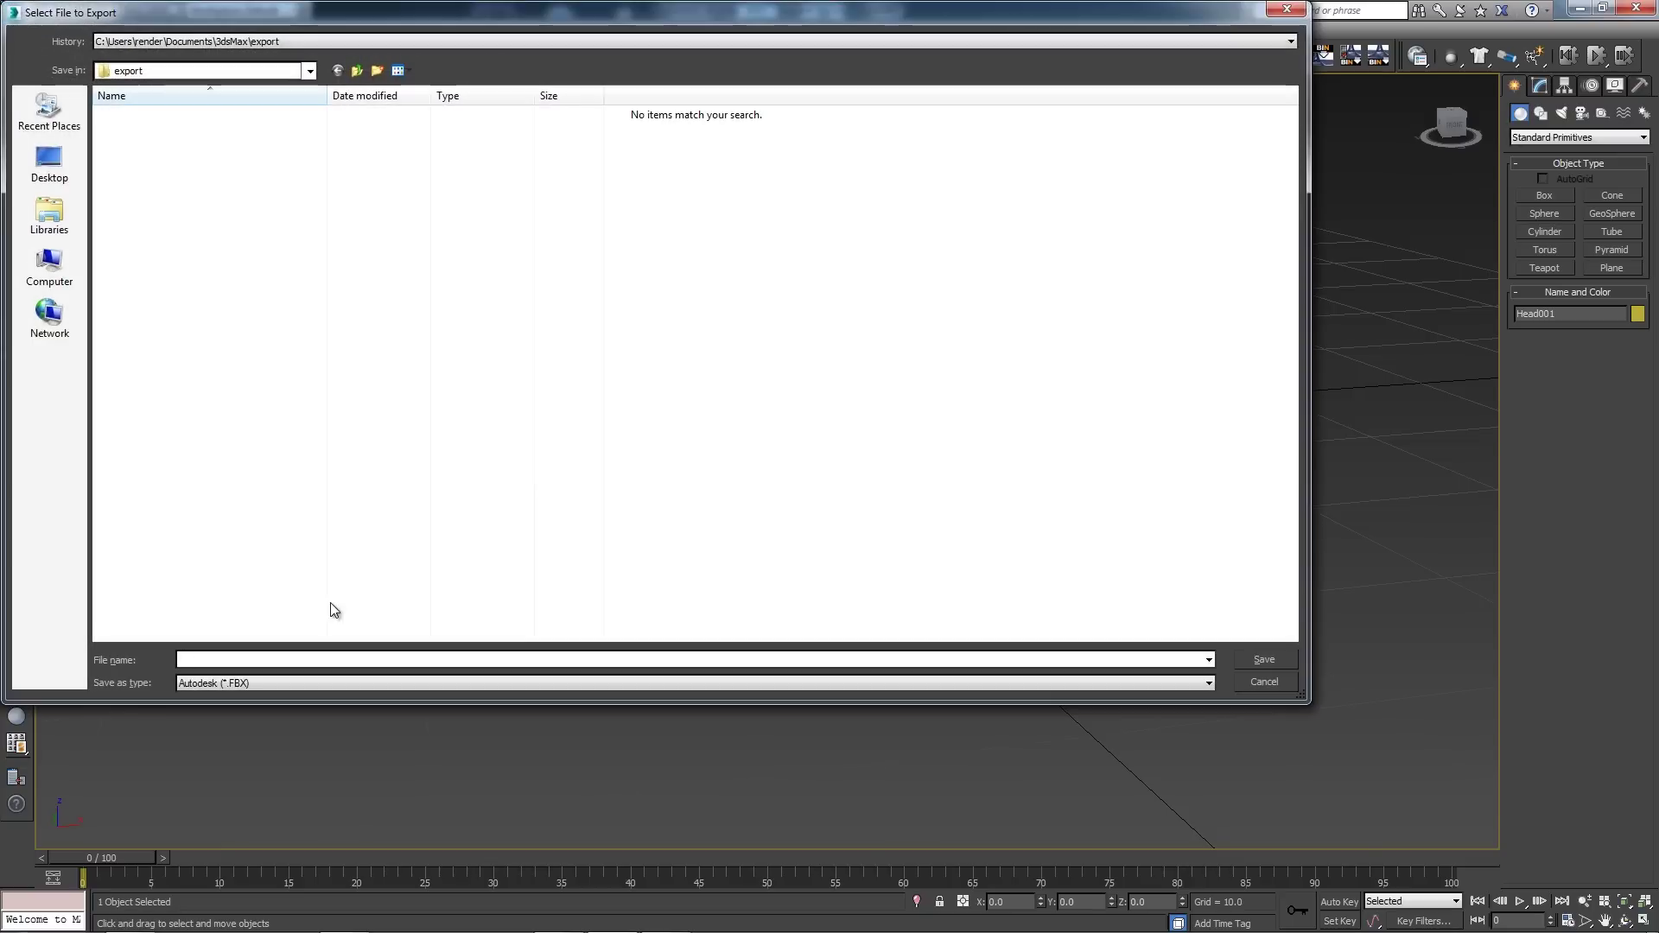
click(240, 686)
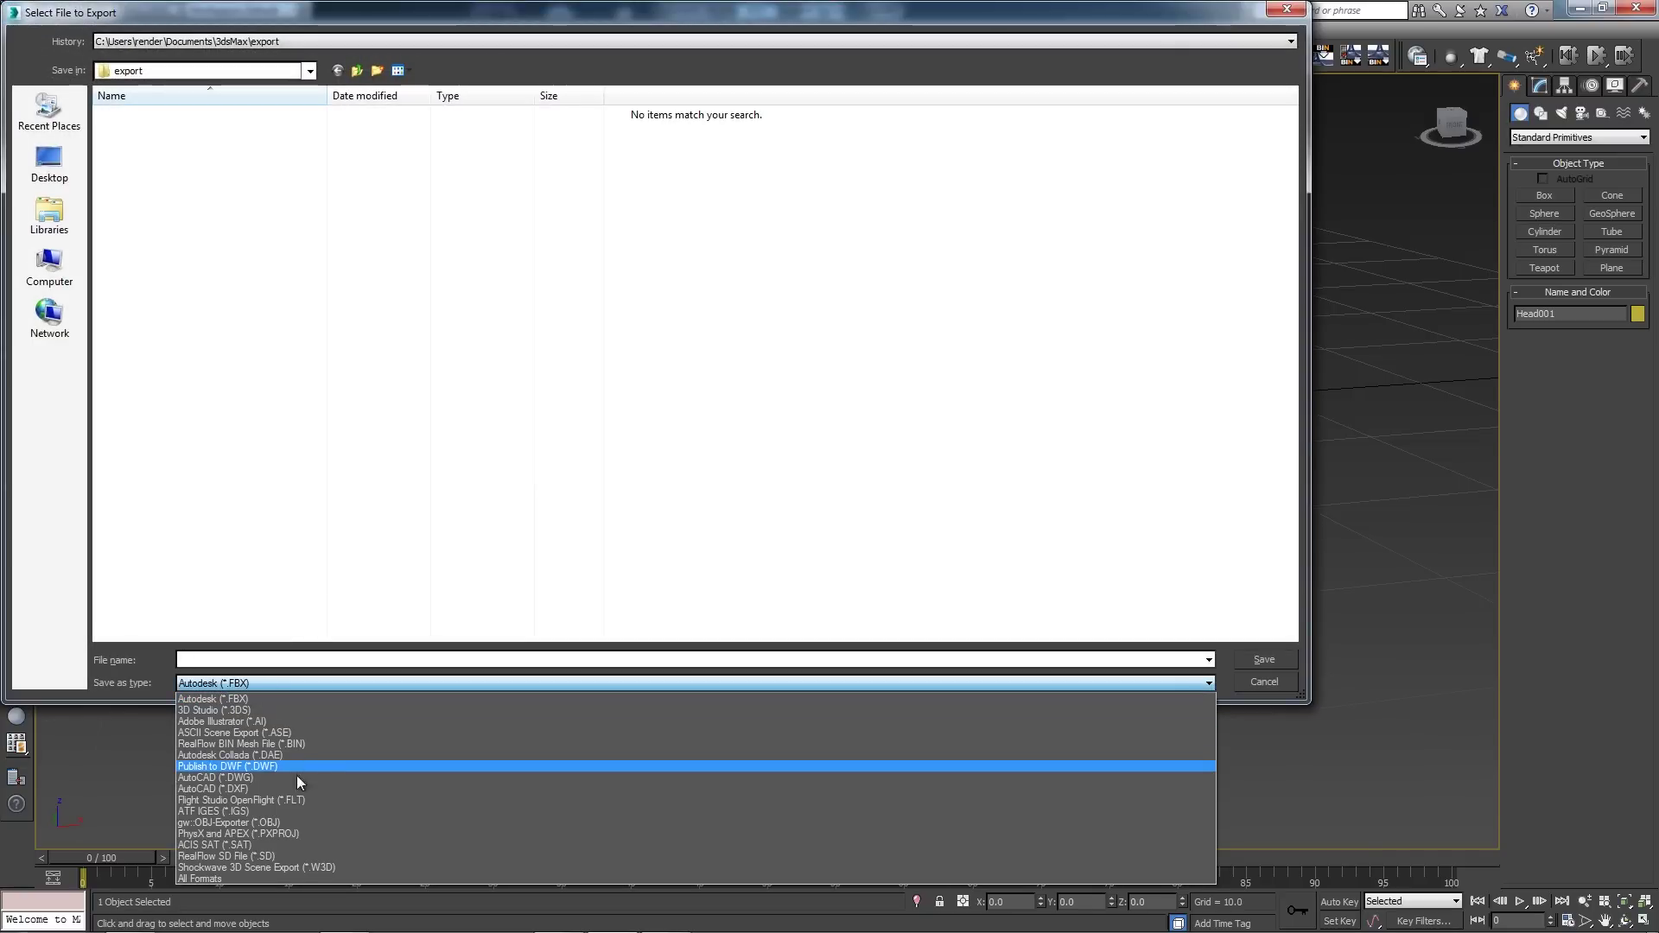
click(266, 823)
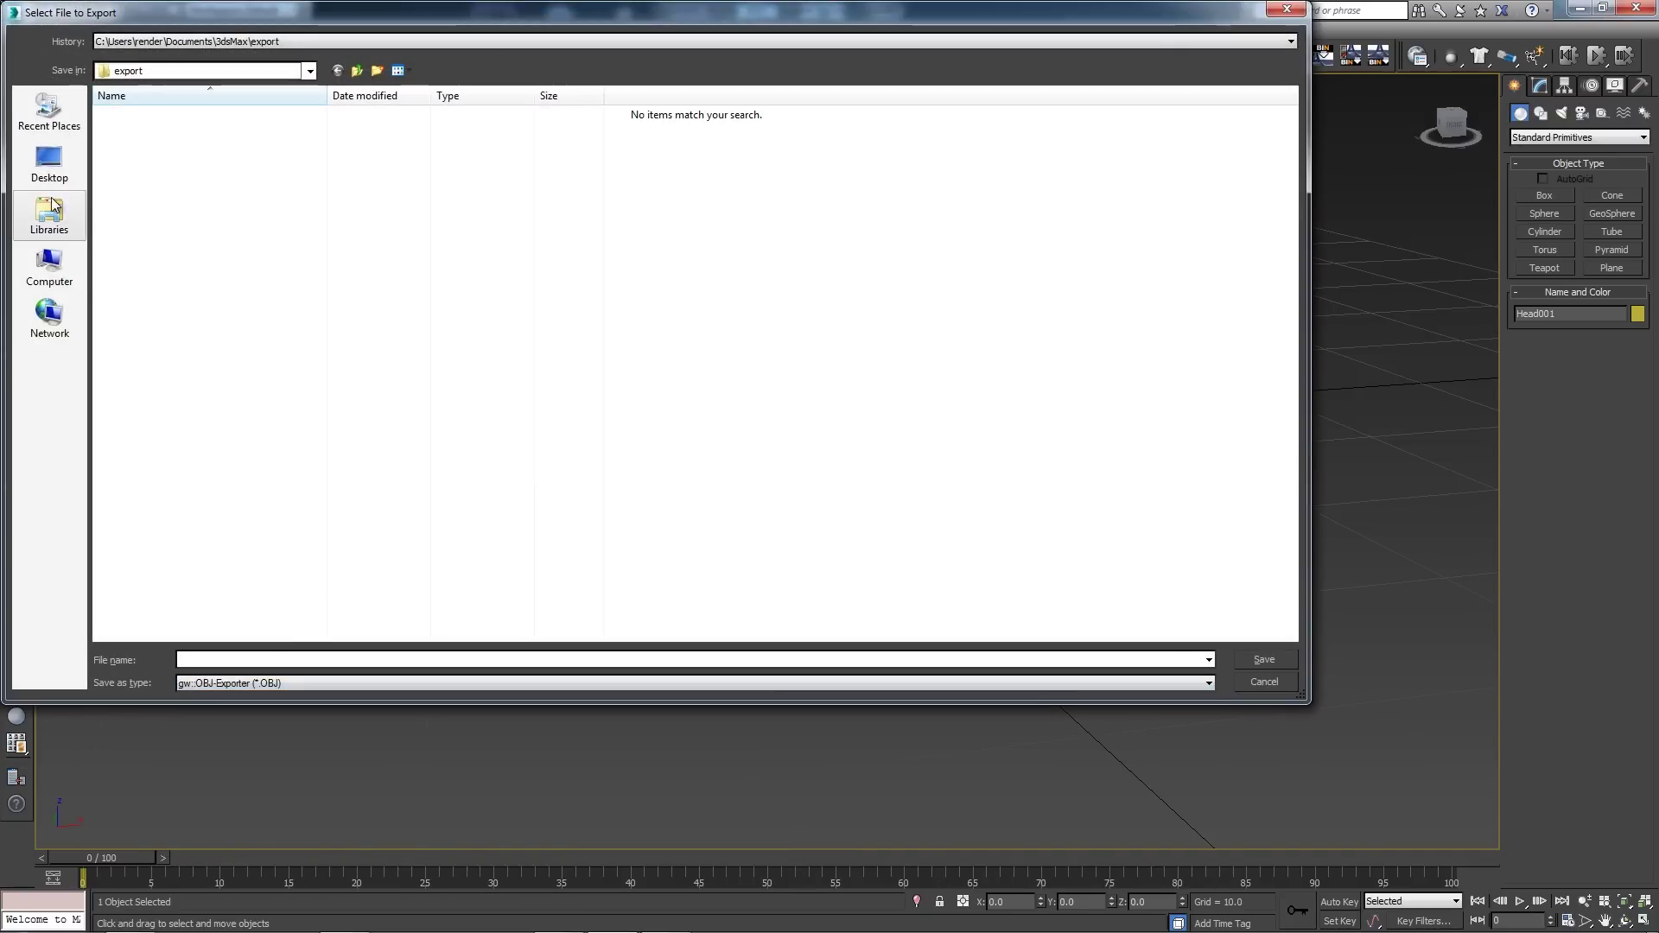
Step: Save the OBJ as Mesh in the Tutorial - 3dsmax to Mudbox folder and finish the export
click(50, 263)
double_click(121, 259)
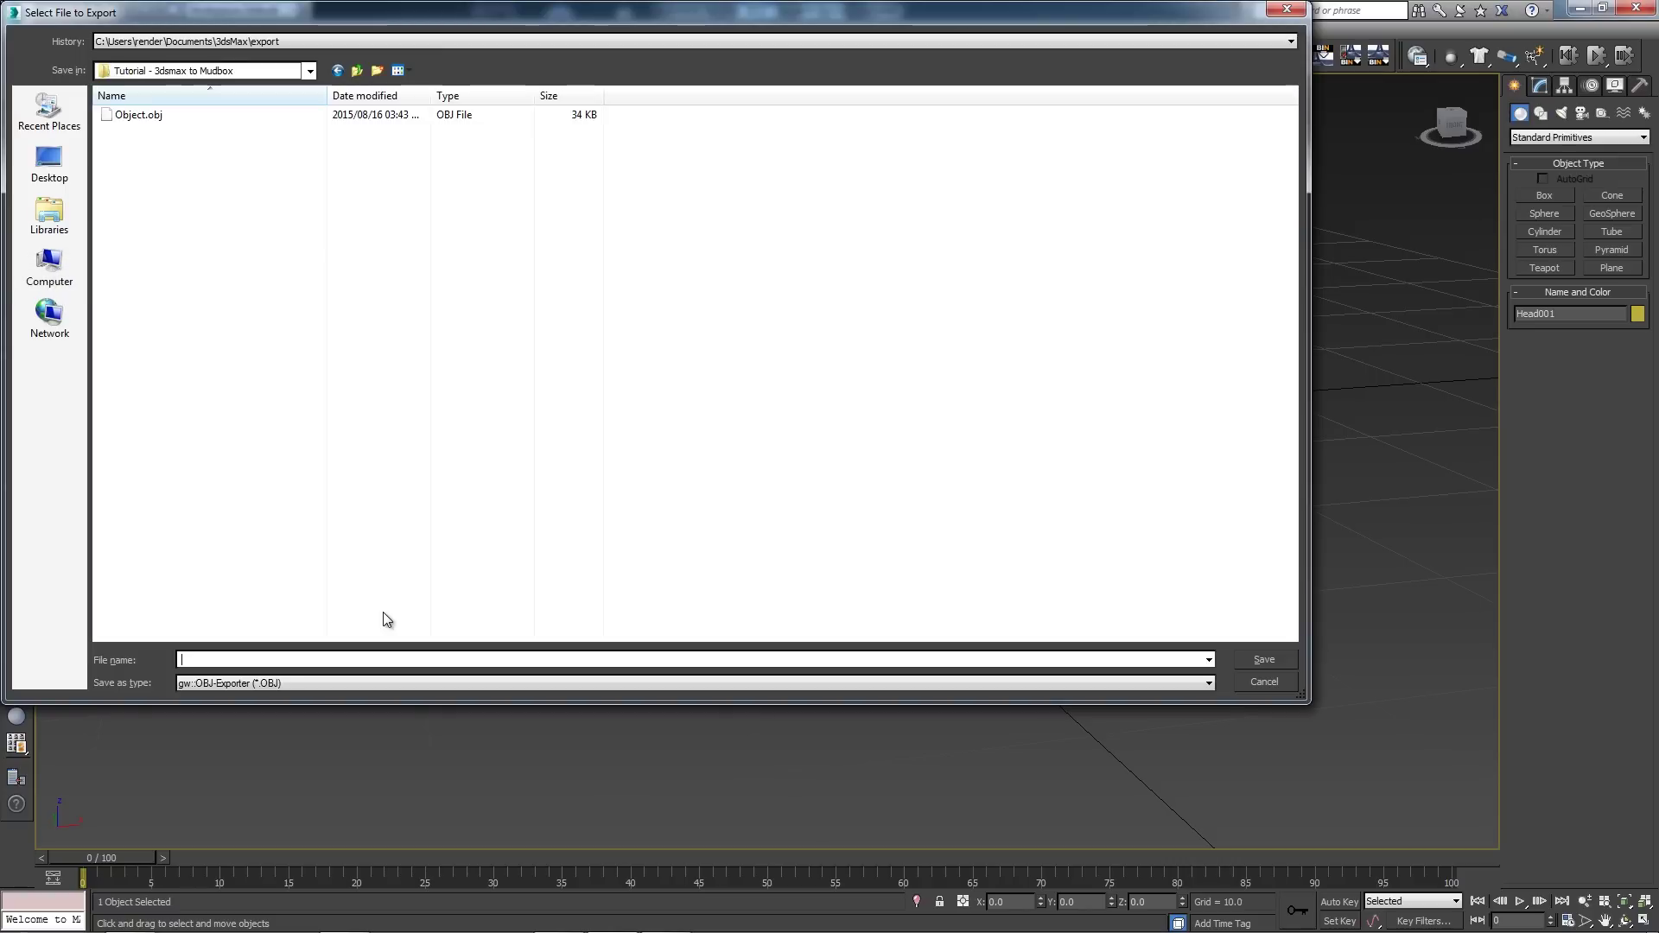
text(Mesh)
click(1264, 660)
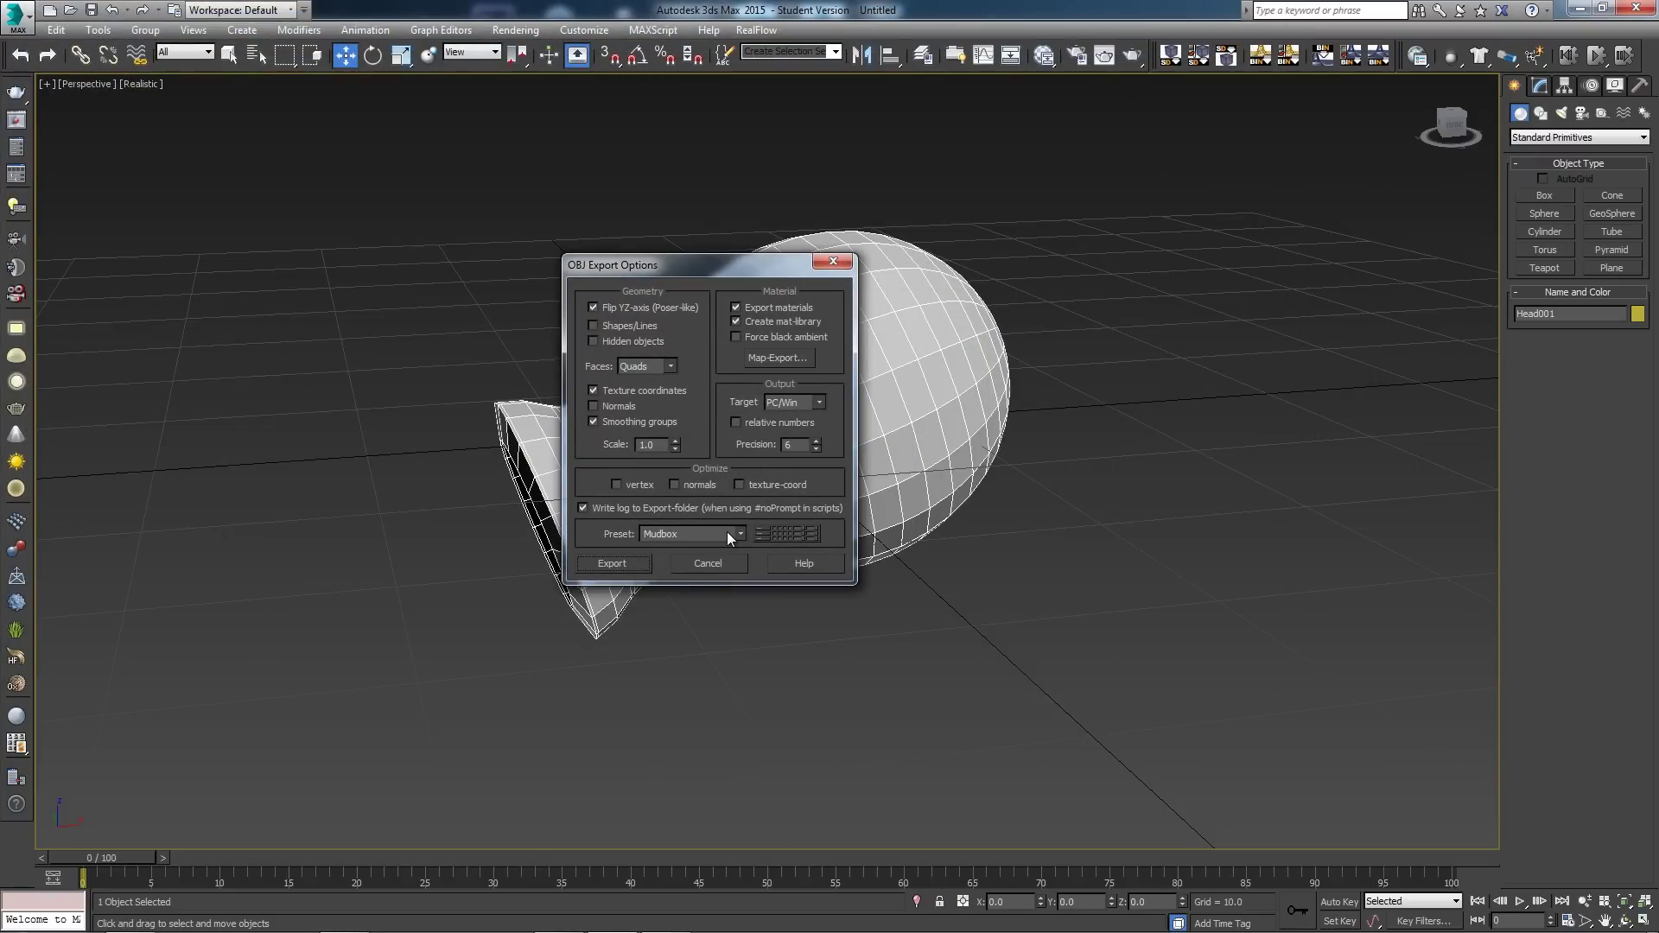
click(612, 564)
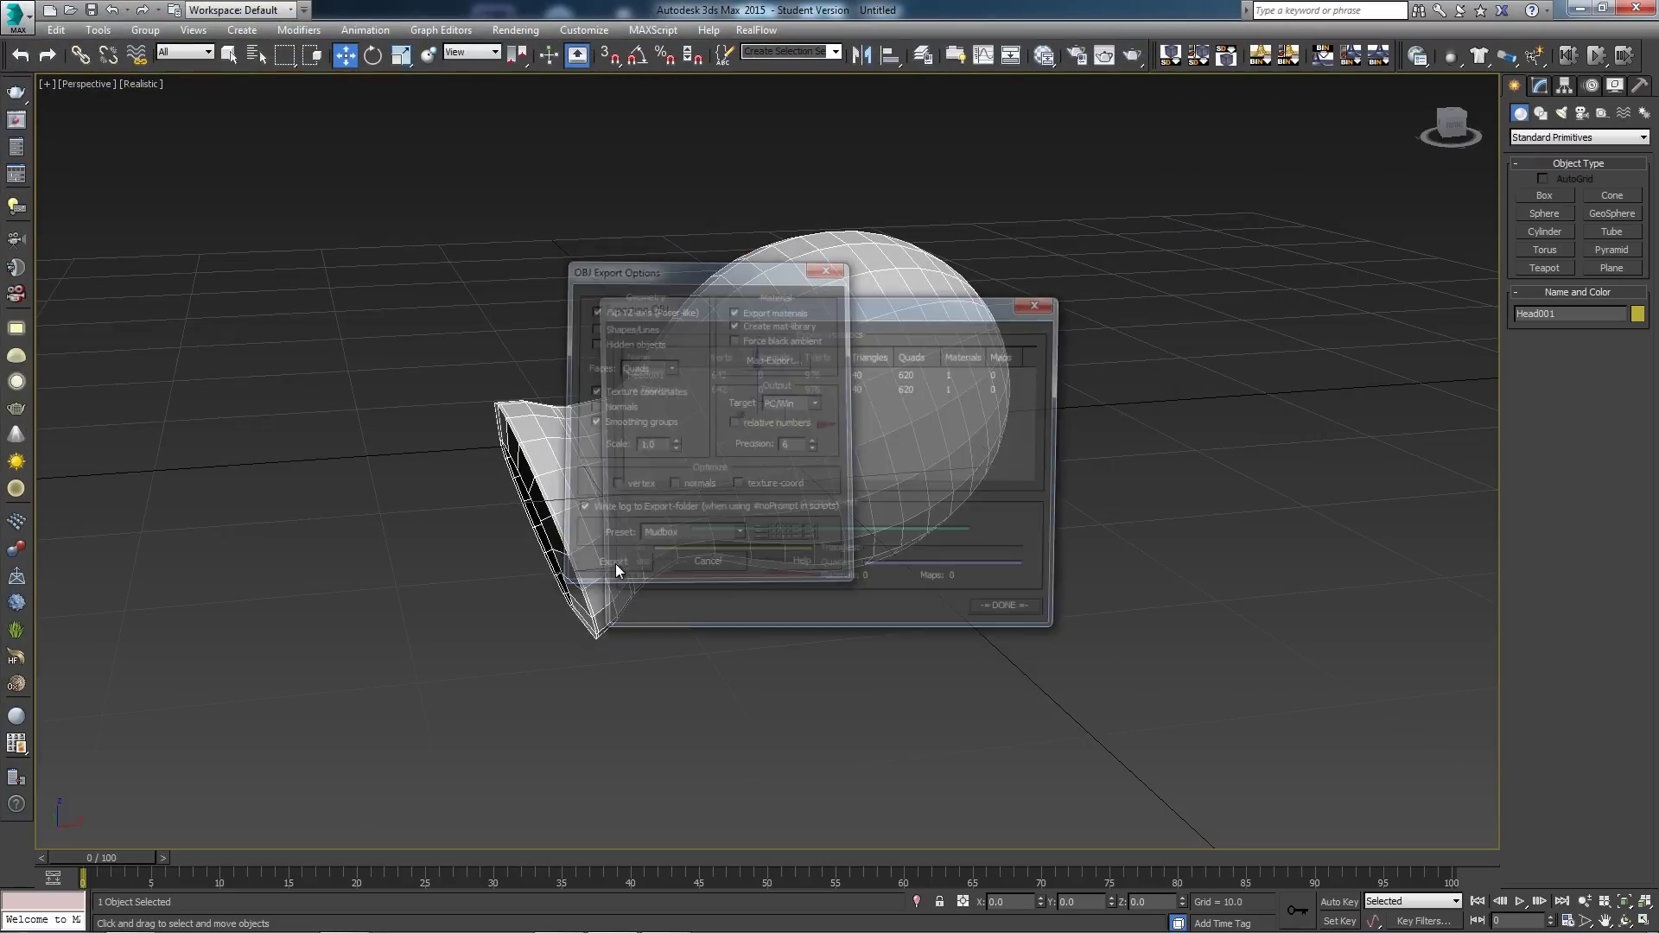
click(1009, 613)
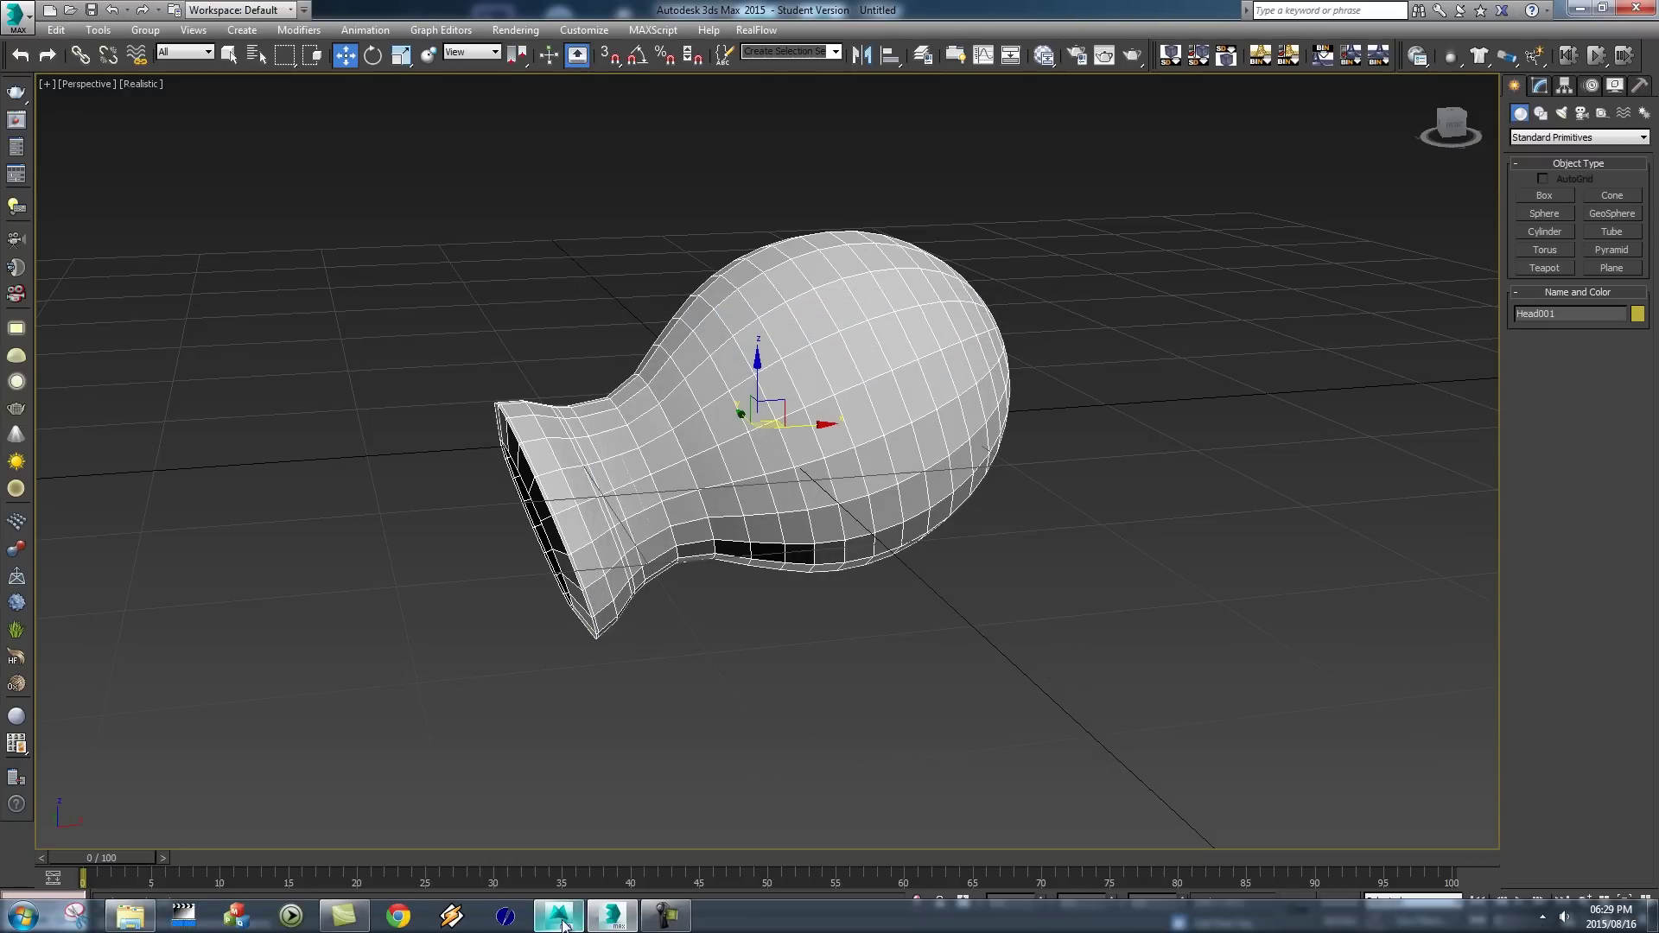
Step: In Mudbox, open Mesh.obj from the Welcome window to import the vase
click(563, 923)
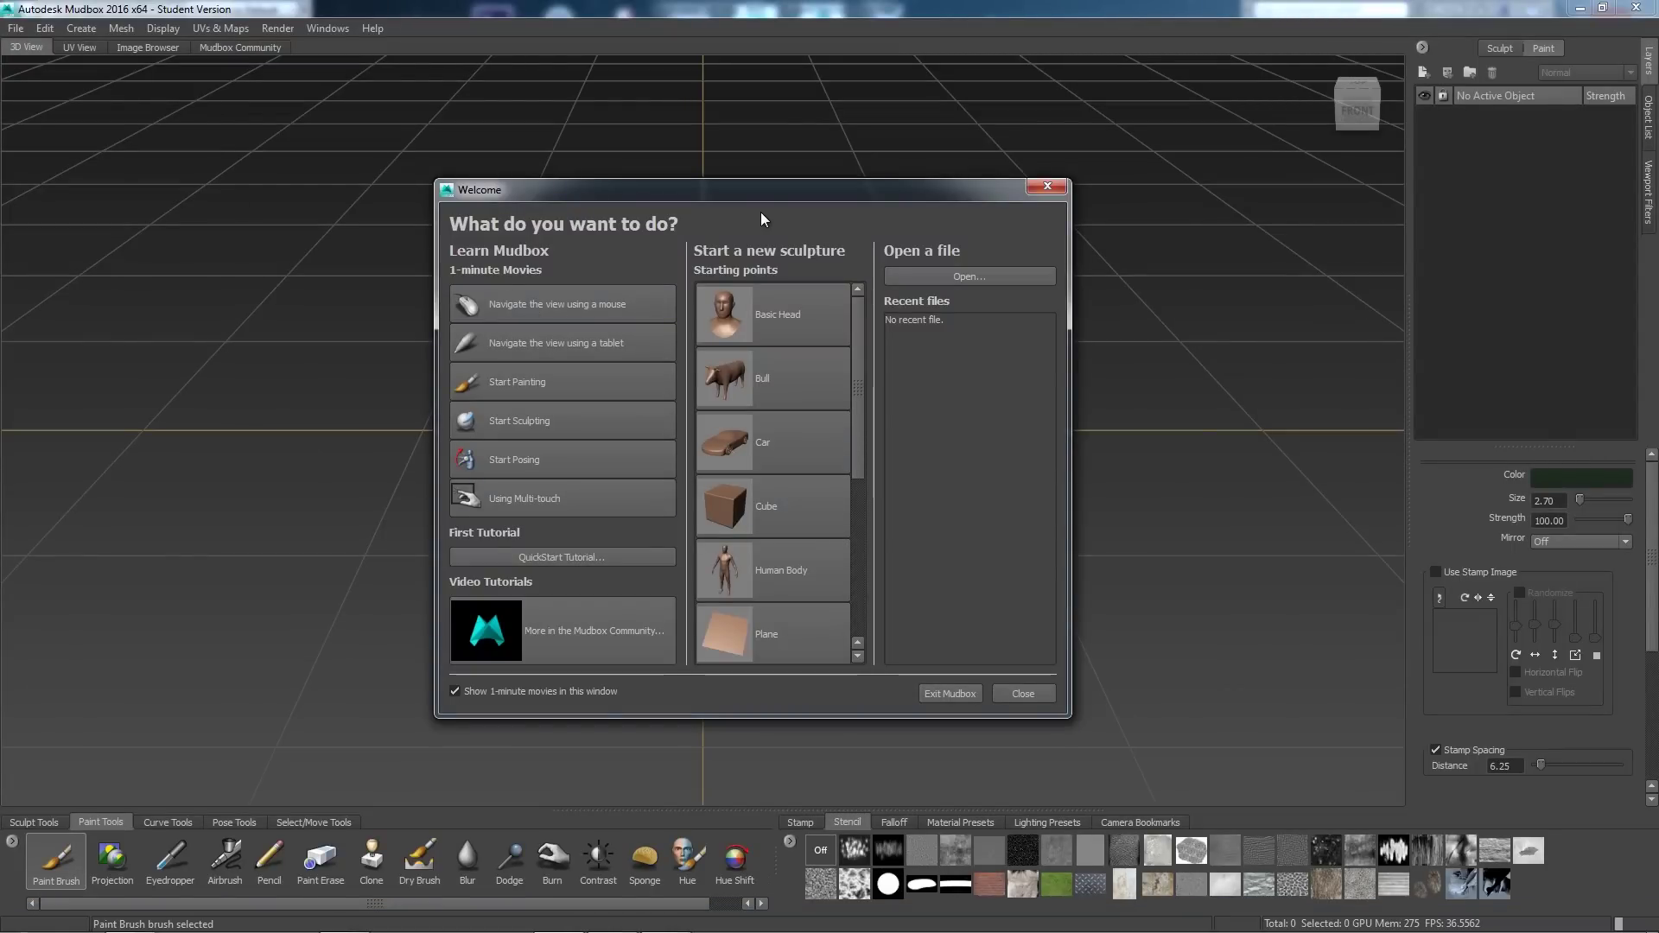
drag(766, 194, 774, 158)
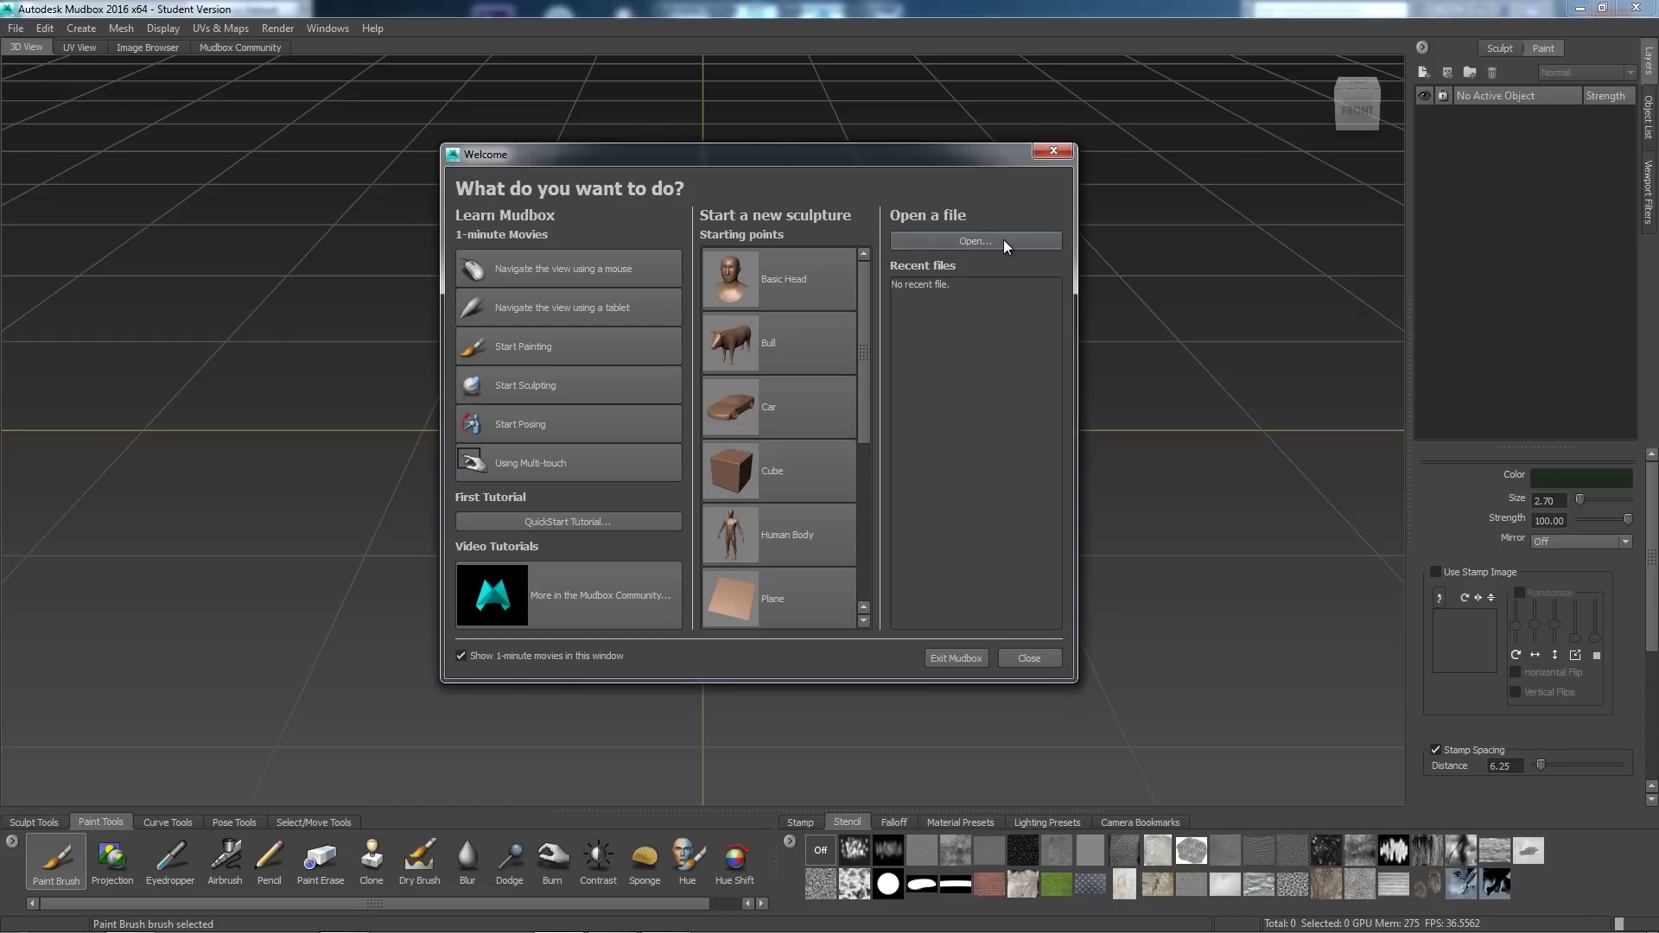
click(1003, 240)
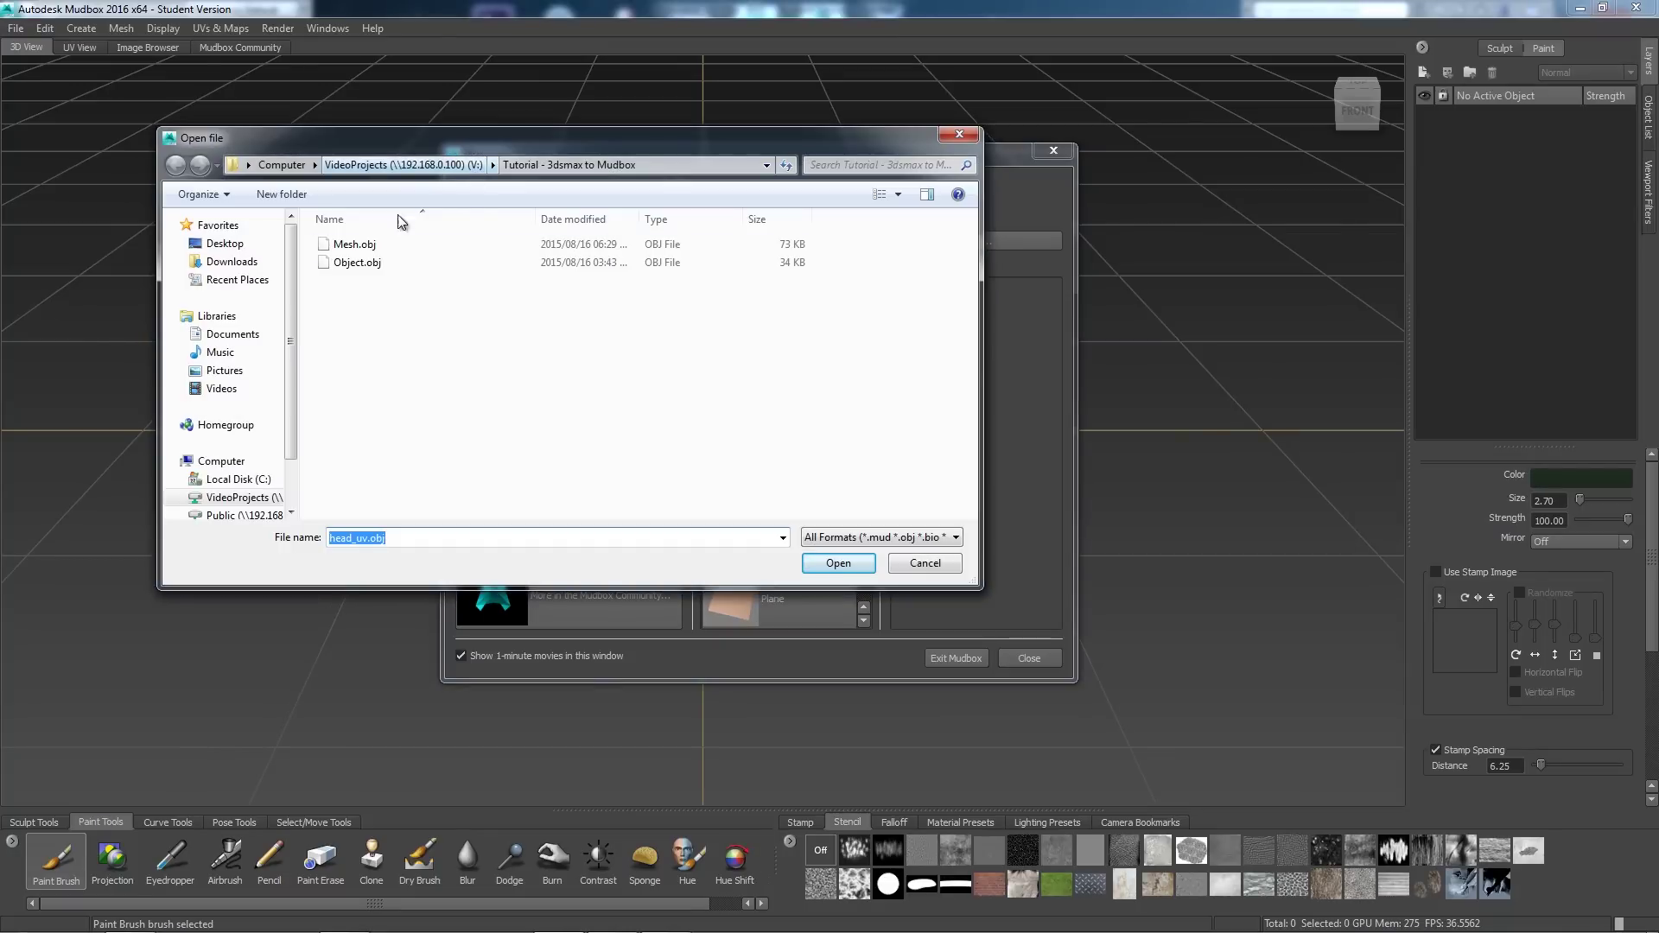
click(350, 245)
click(839, 563)
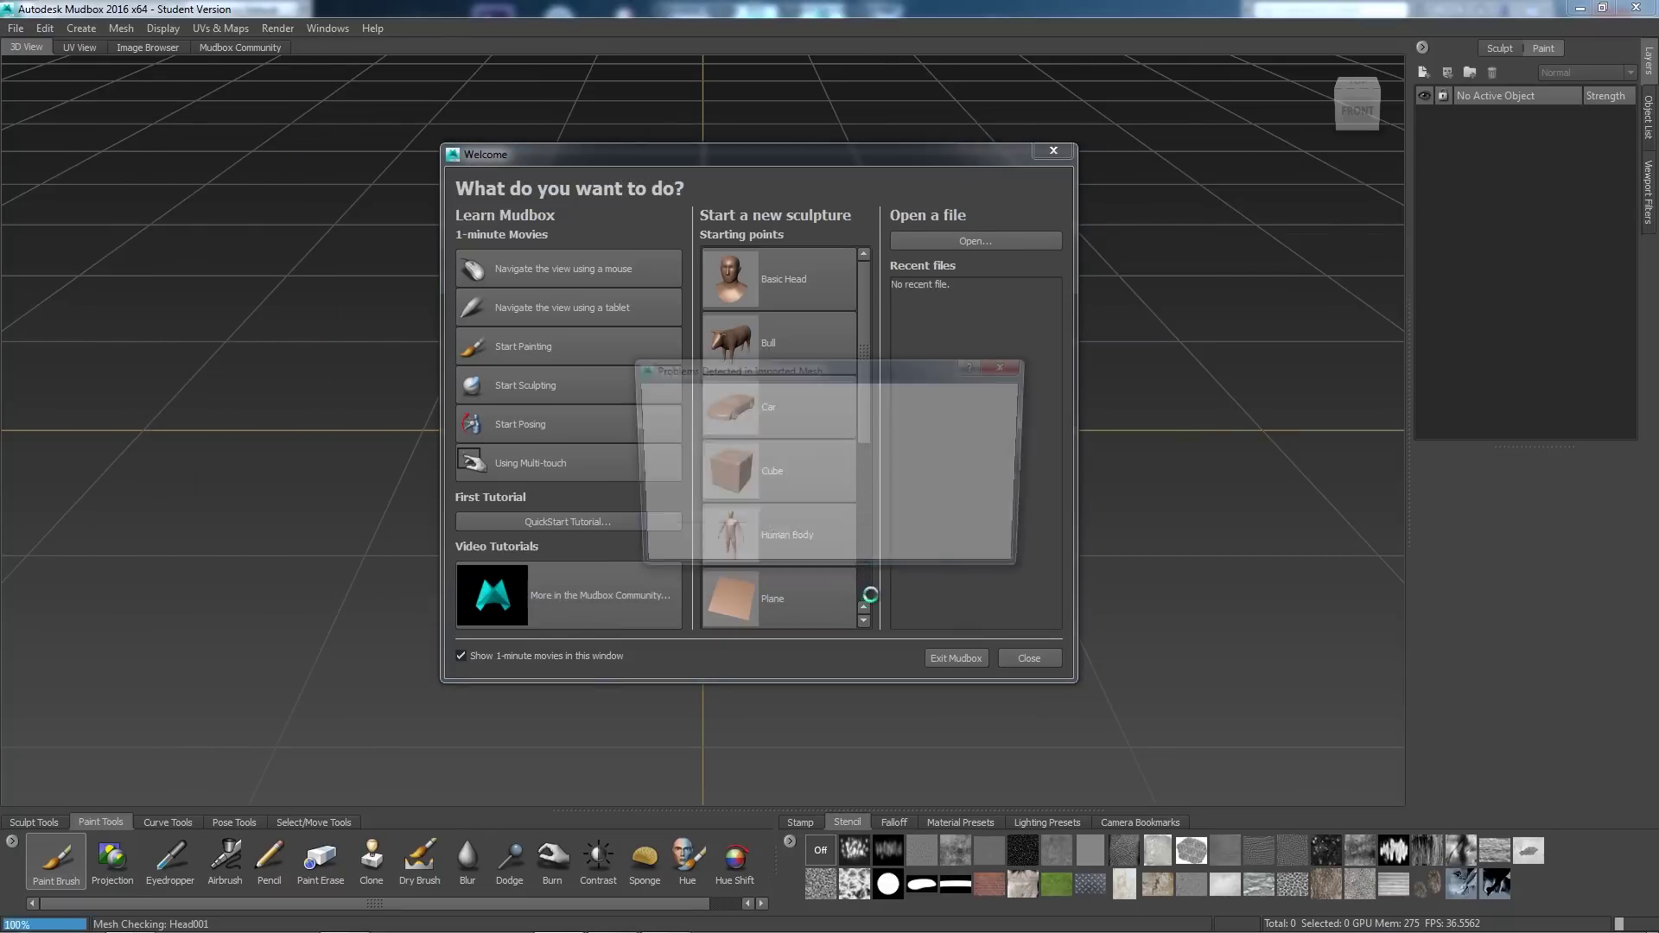
drag(823, 369, 766, 314)
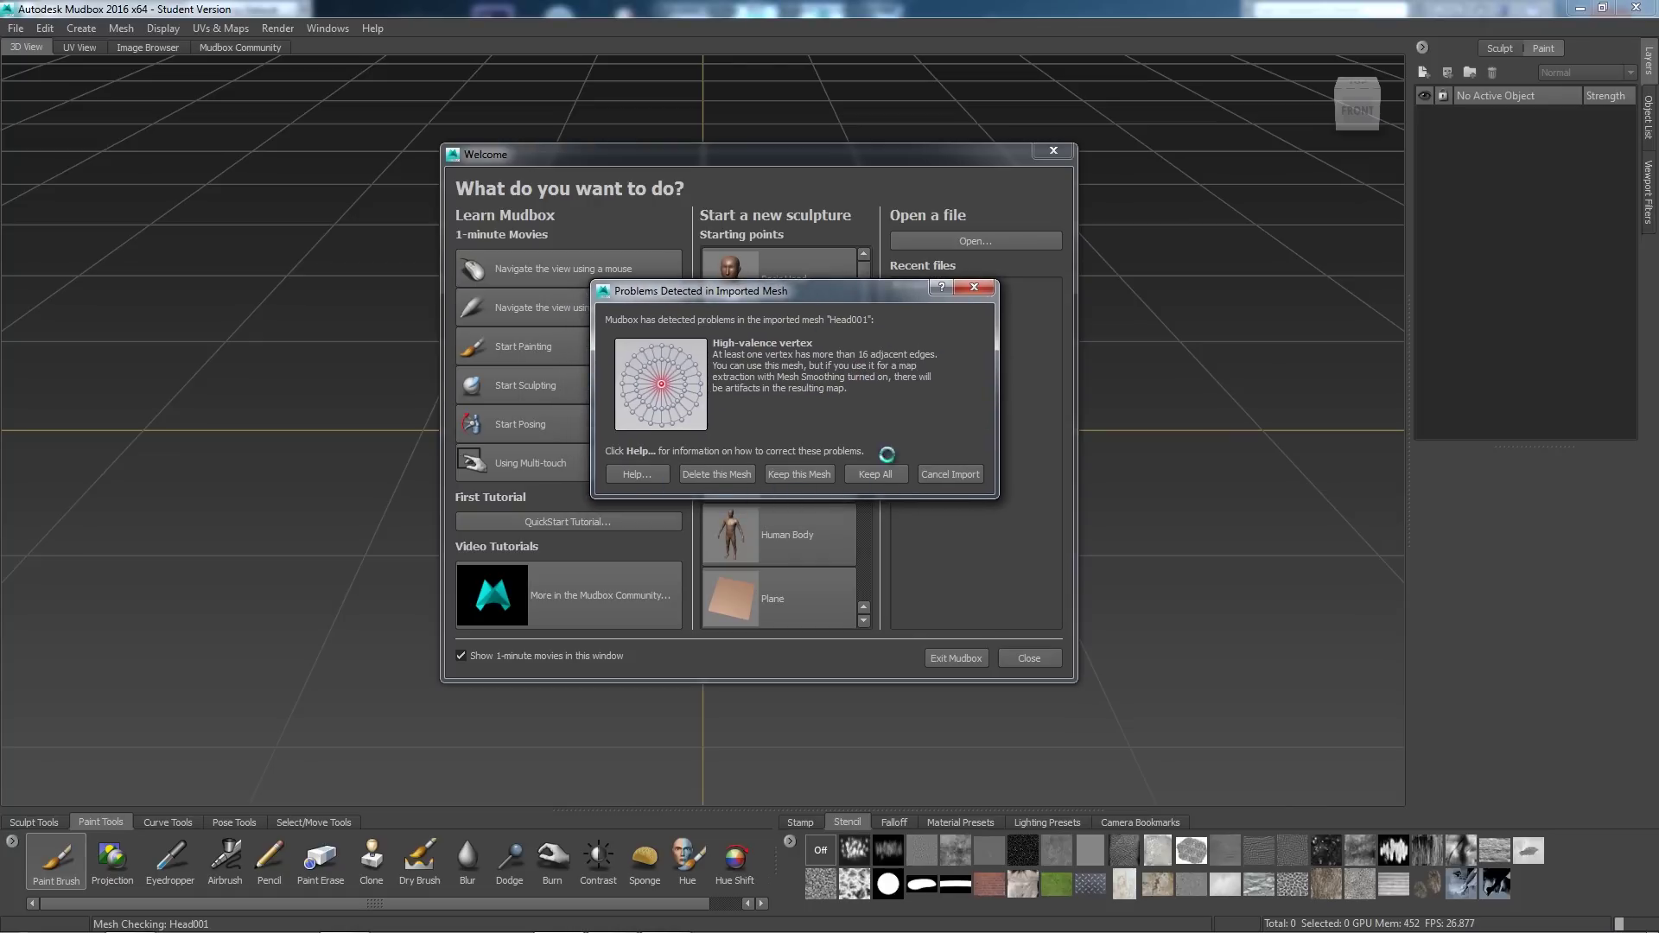
Step: Keep all mesh problems, turn off Mesh Errors in the Display menu, and inspect the vase
click(876, 472)
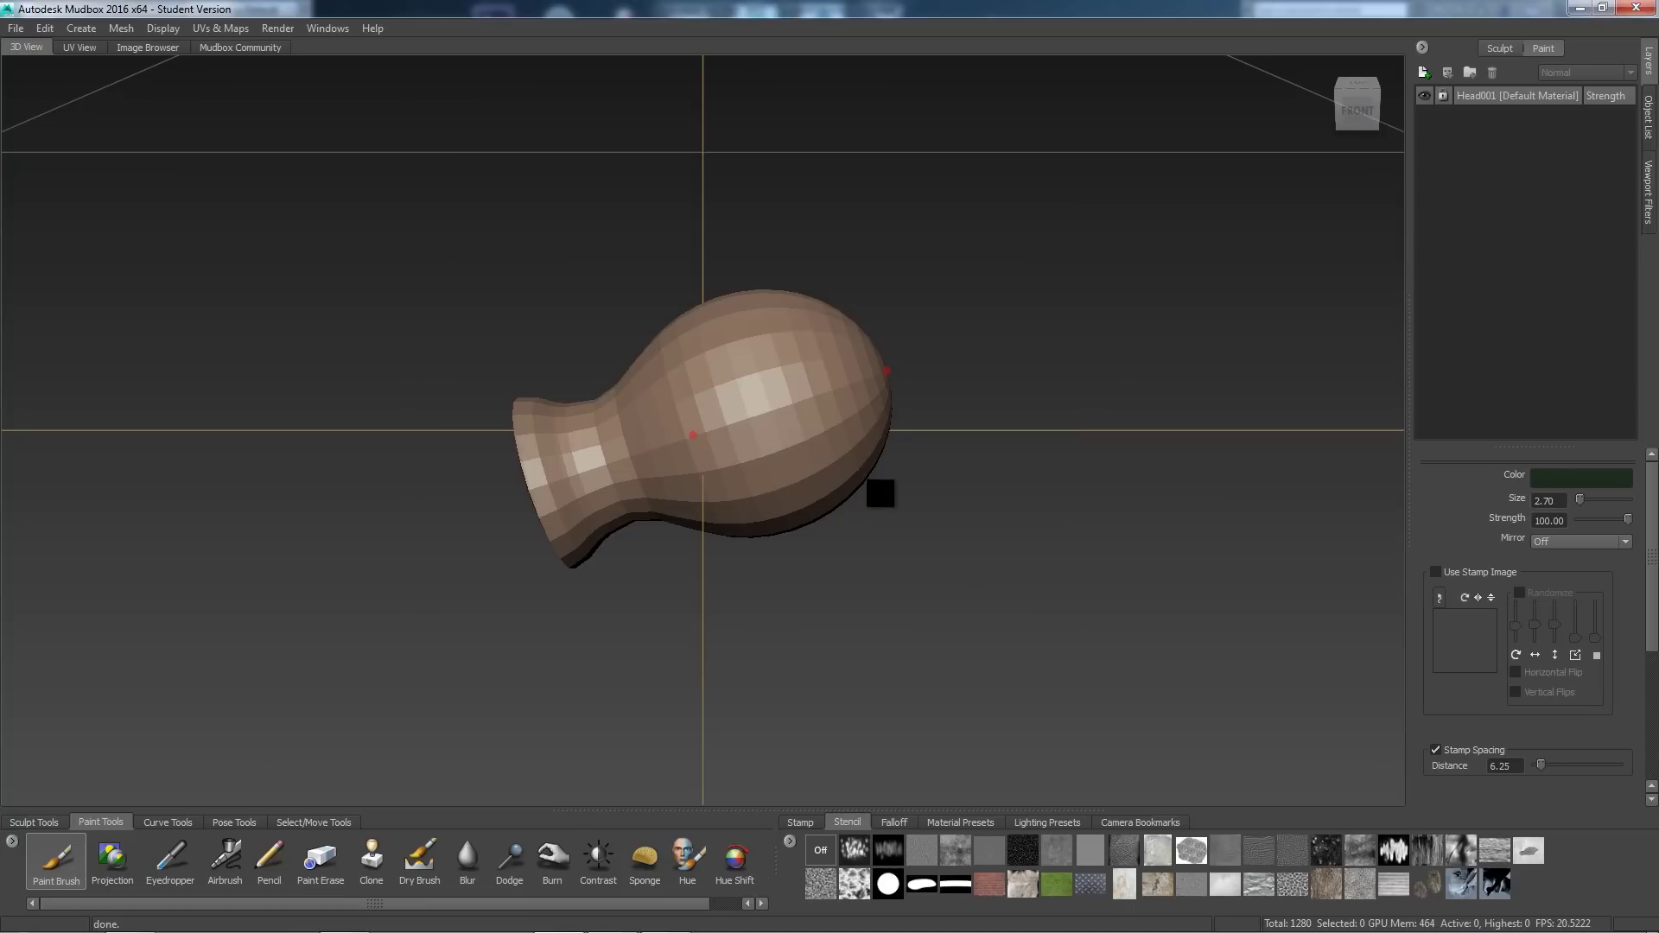
alt+drag(848, 493, 811, 403)
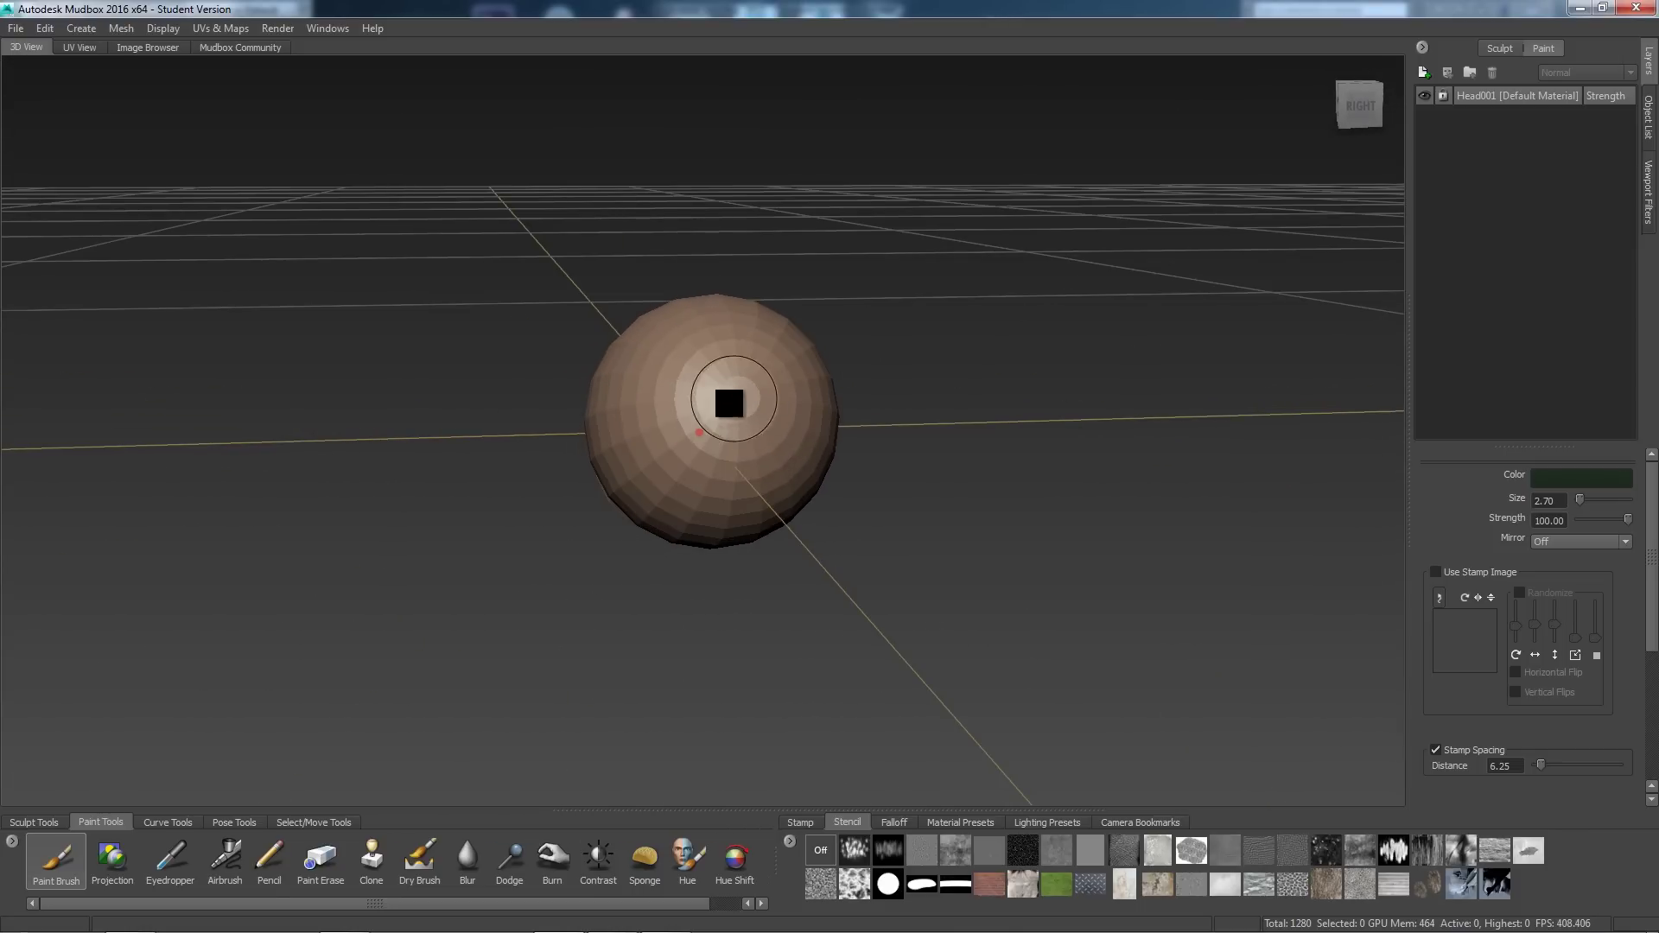
alt+drag(750, 466, 855, 519)
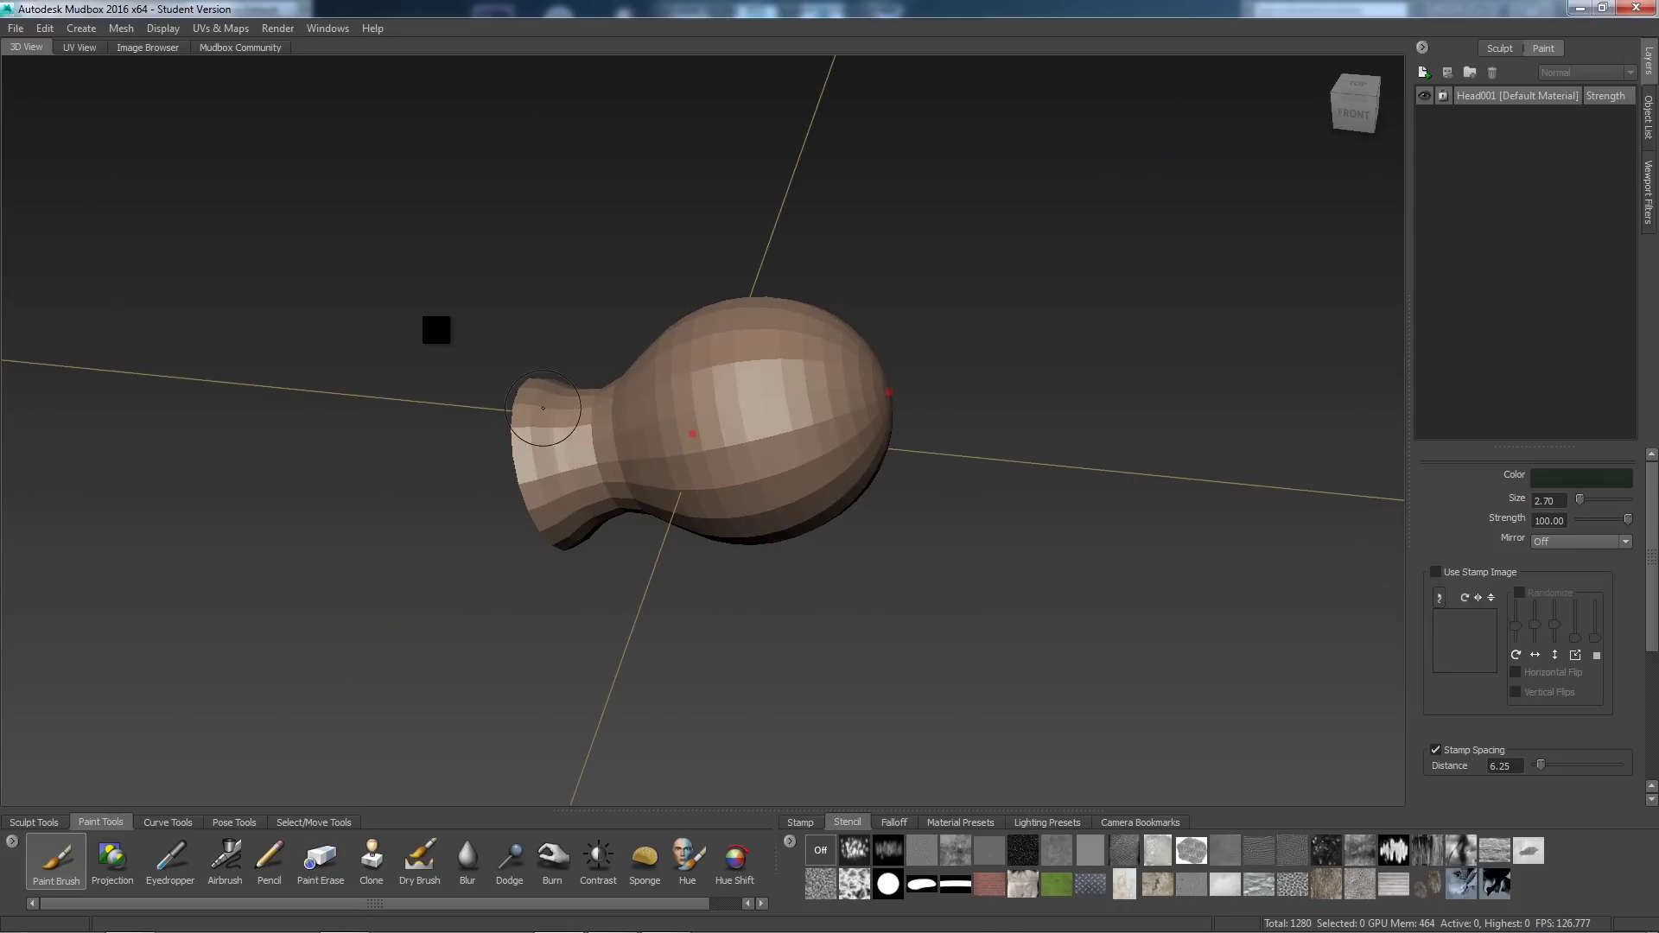
click(163, 28)
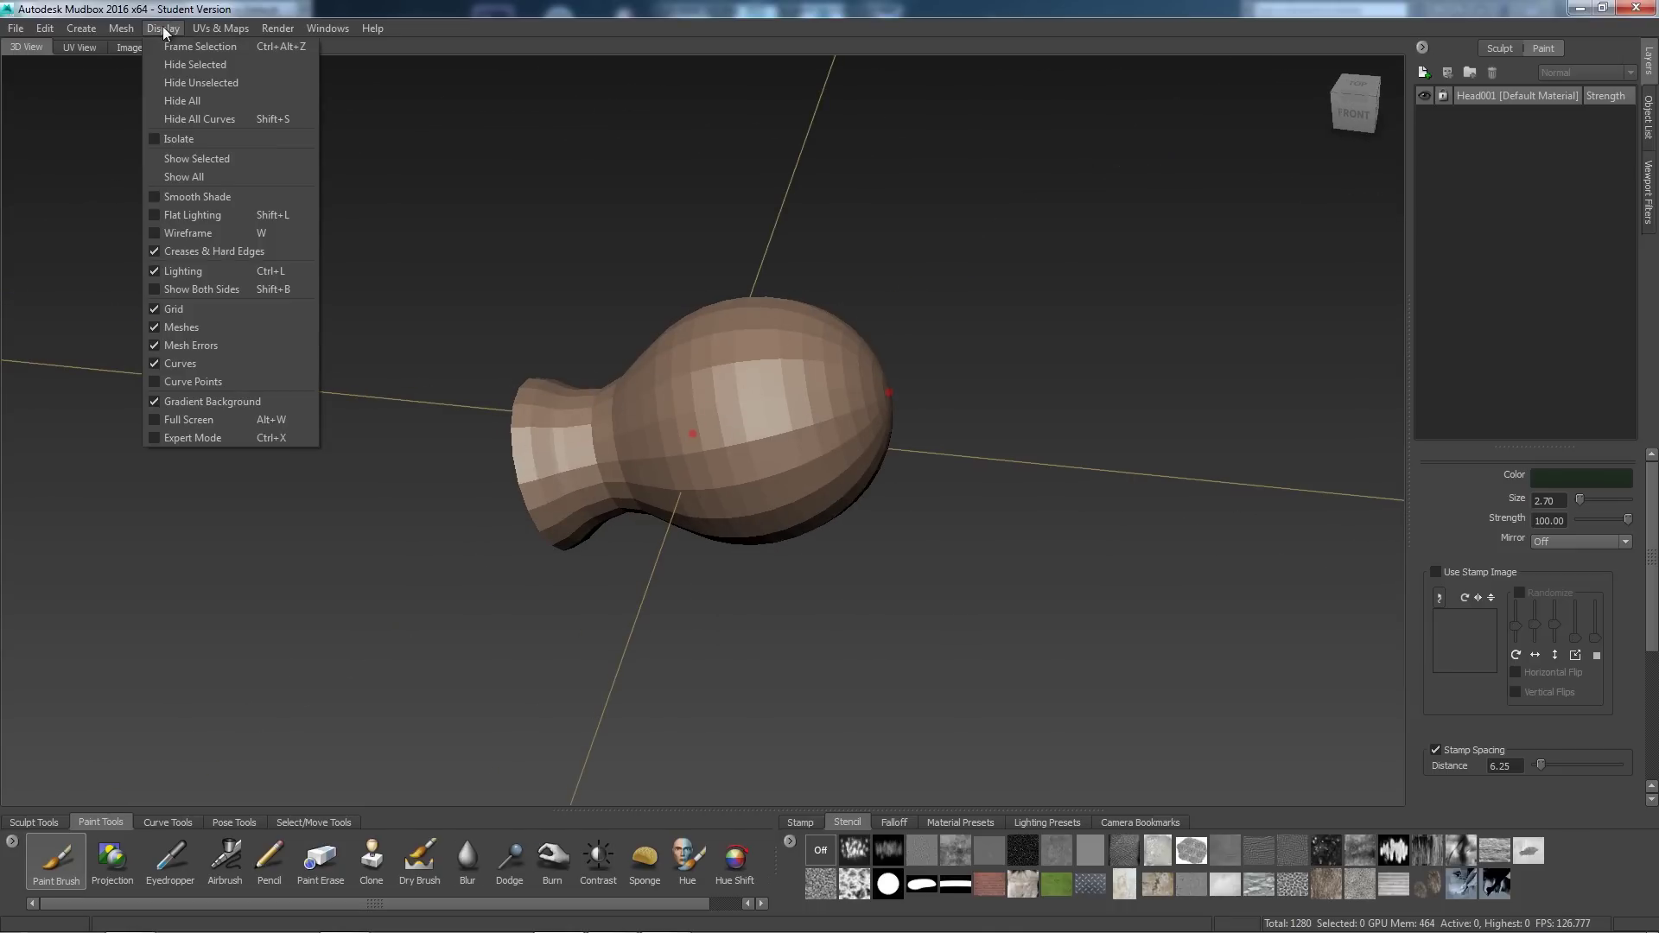
click(159, 346)
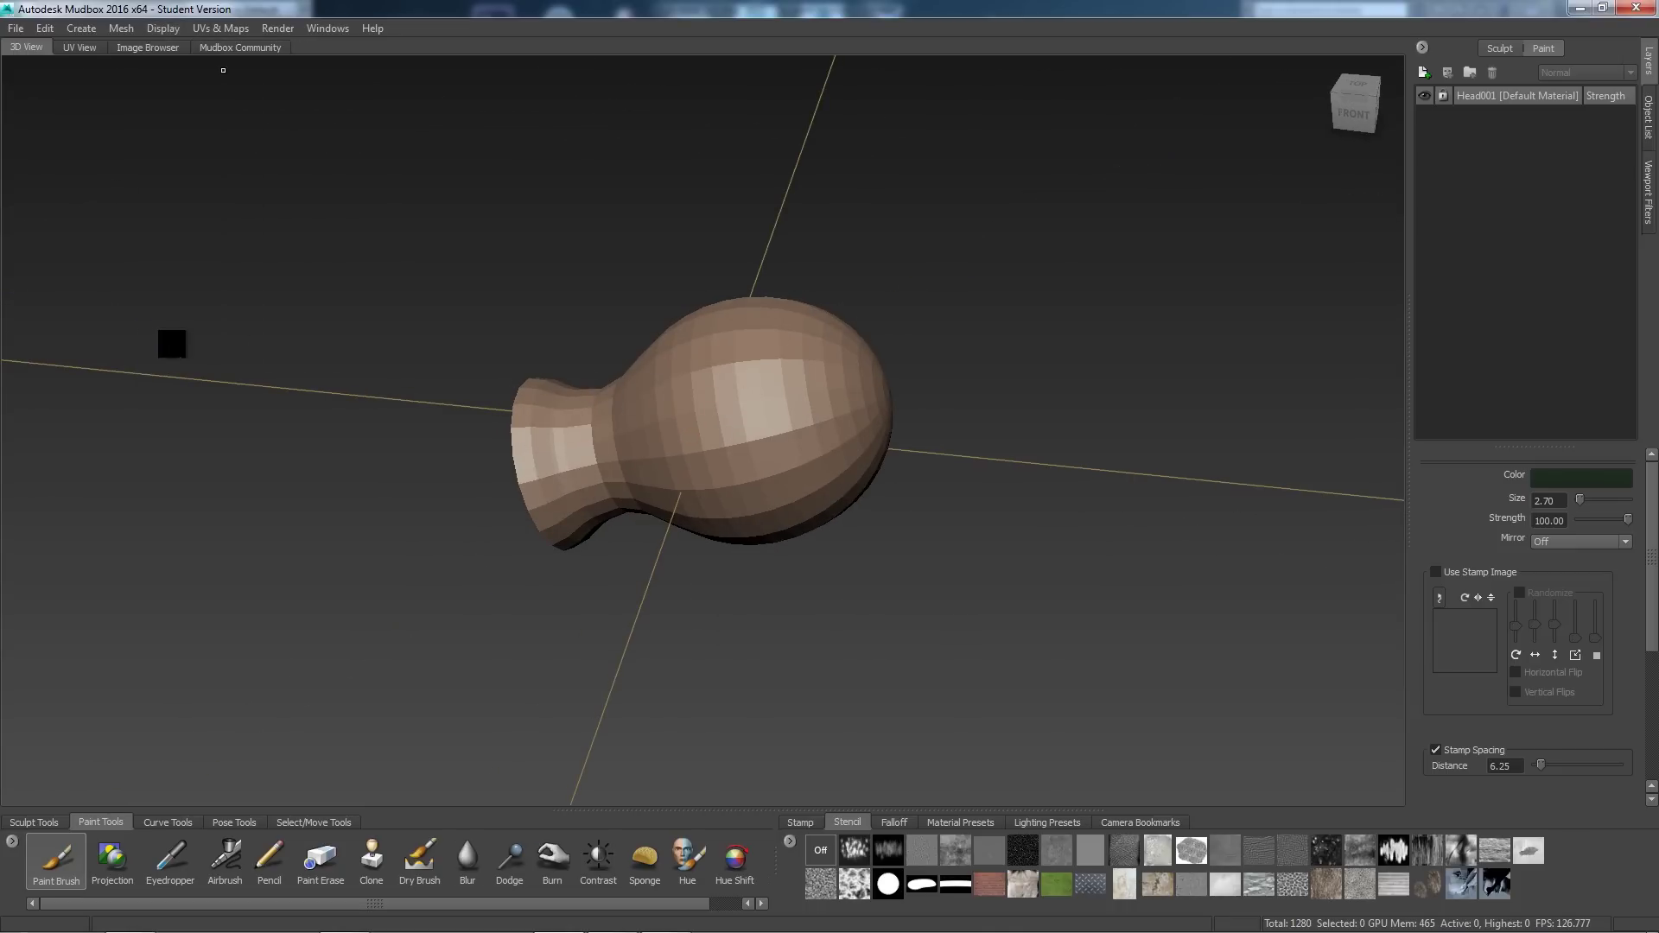
mouse_move(729, 441)
alt+mouse_down()
mouse_move(845, 350)
mouse_move(752, 467)
mouse_move(530, 452)
mouse_move(608, 493)
mouse_move(855, 467)
mouse_move(848, 444)
mouse_move(922, 475)
mouse_move(986, 466)
mouse_move(940, 444)
mouse_move(778, 475)
mouse_move(807, 464)
alt+mouse_up()
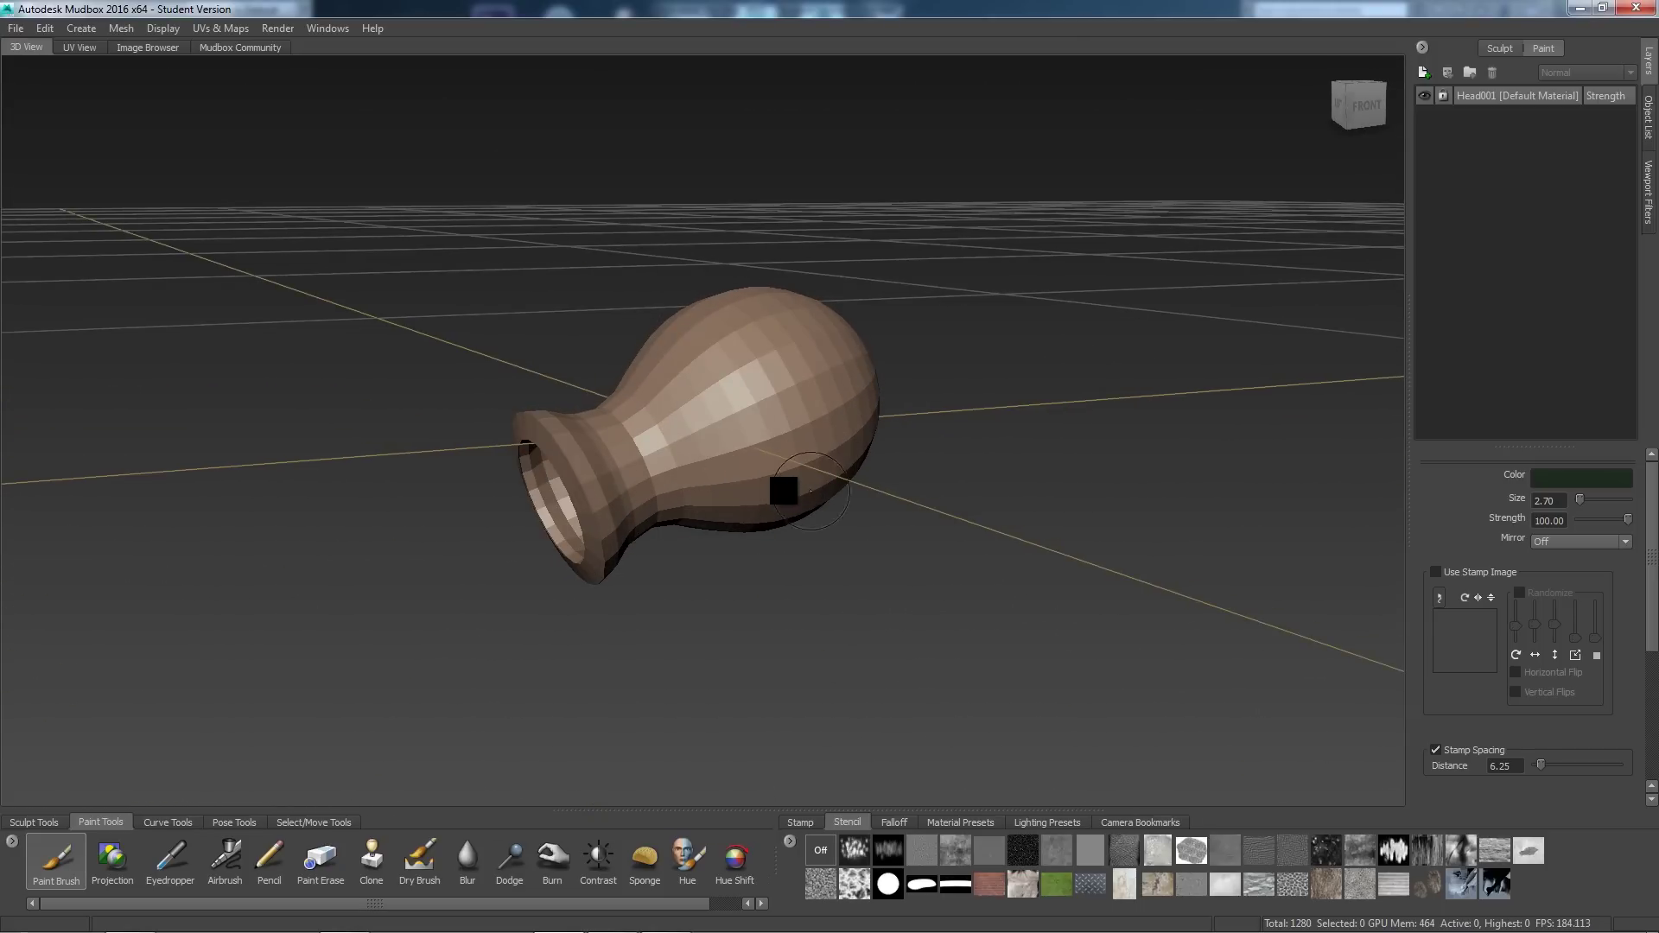
scroll(761, 482, up, 4)
mouse_move(641, 516)
alt+mouse_down()
mouse_move(682, 475)
mouse_move(478, 454)
alt+mouse_up()
alt+drag(689, 545, 278, 648)
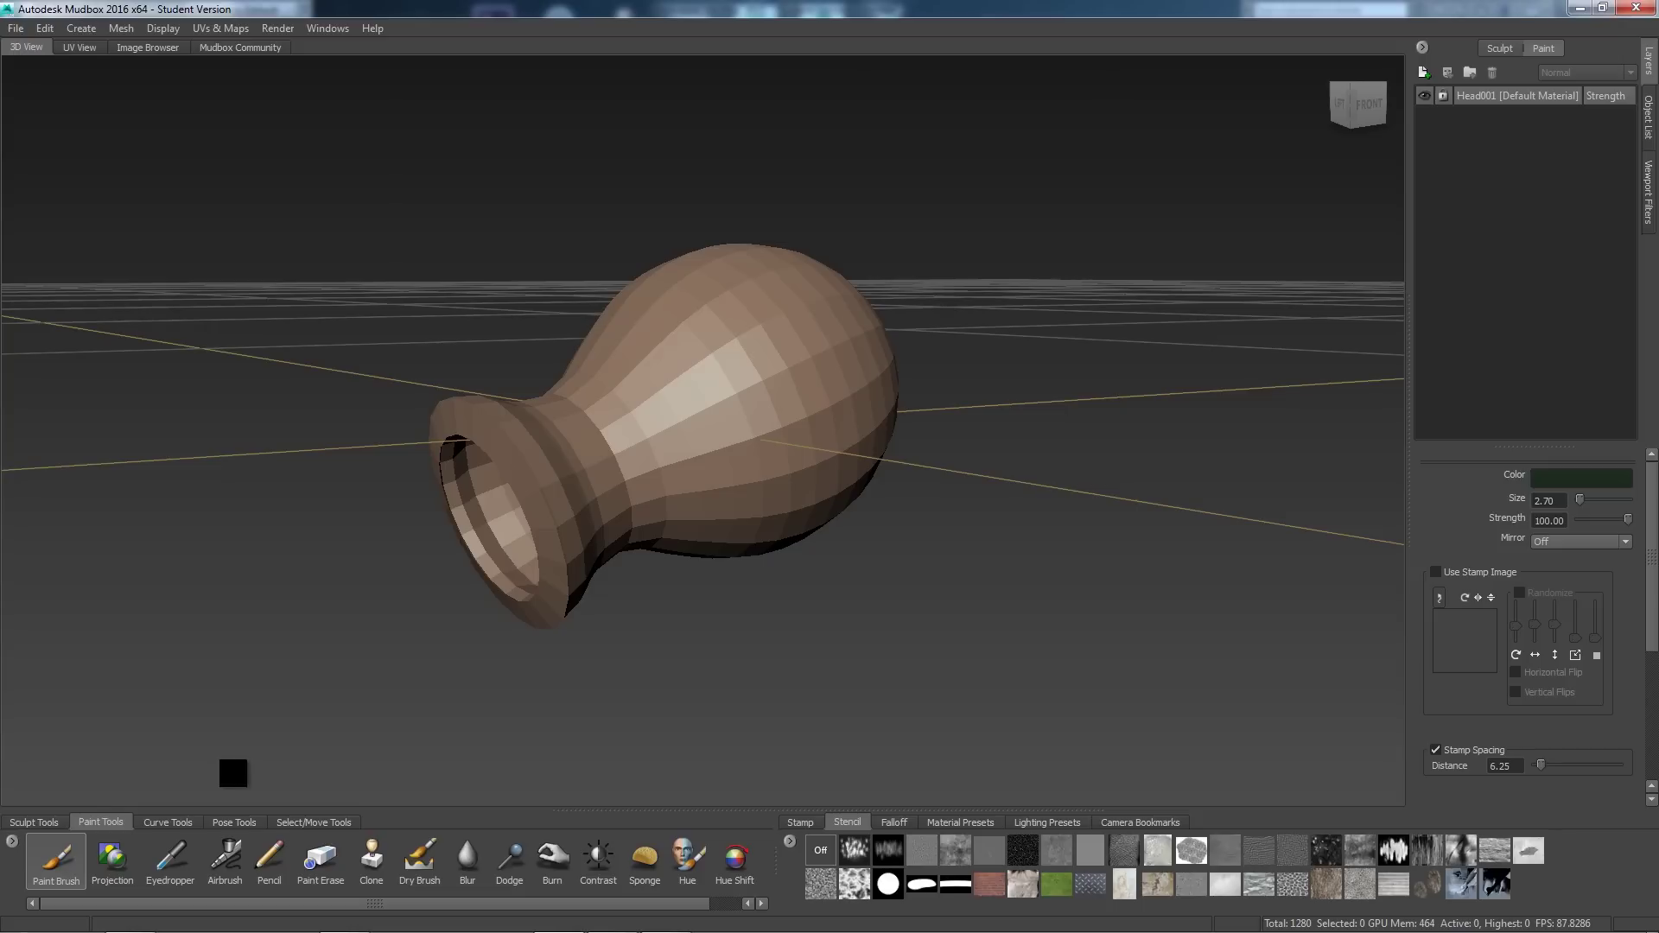
Step: Set the paint brush colour to green
click(1557, 482)
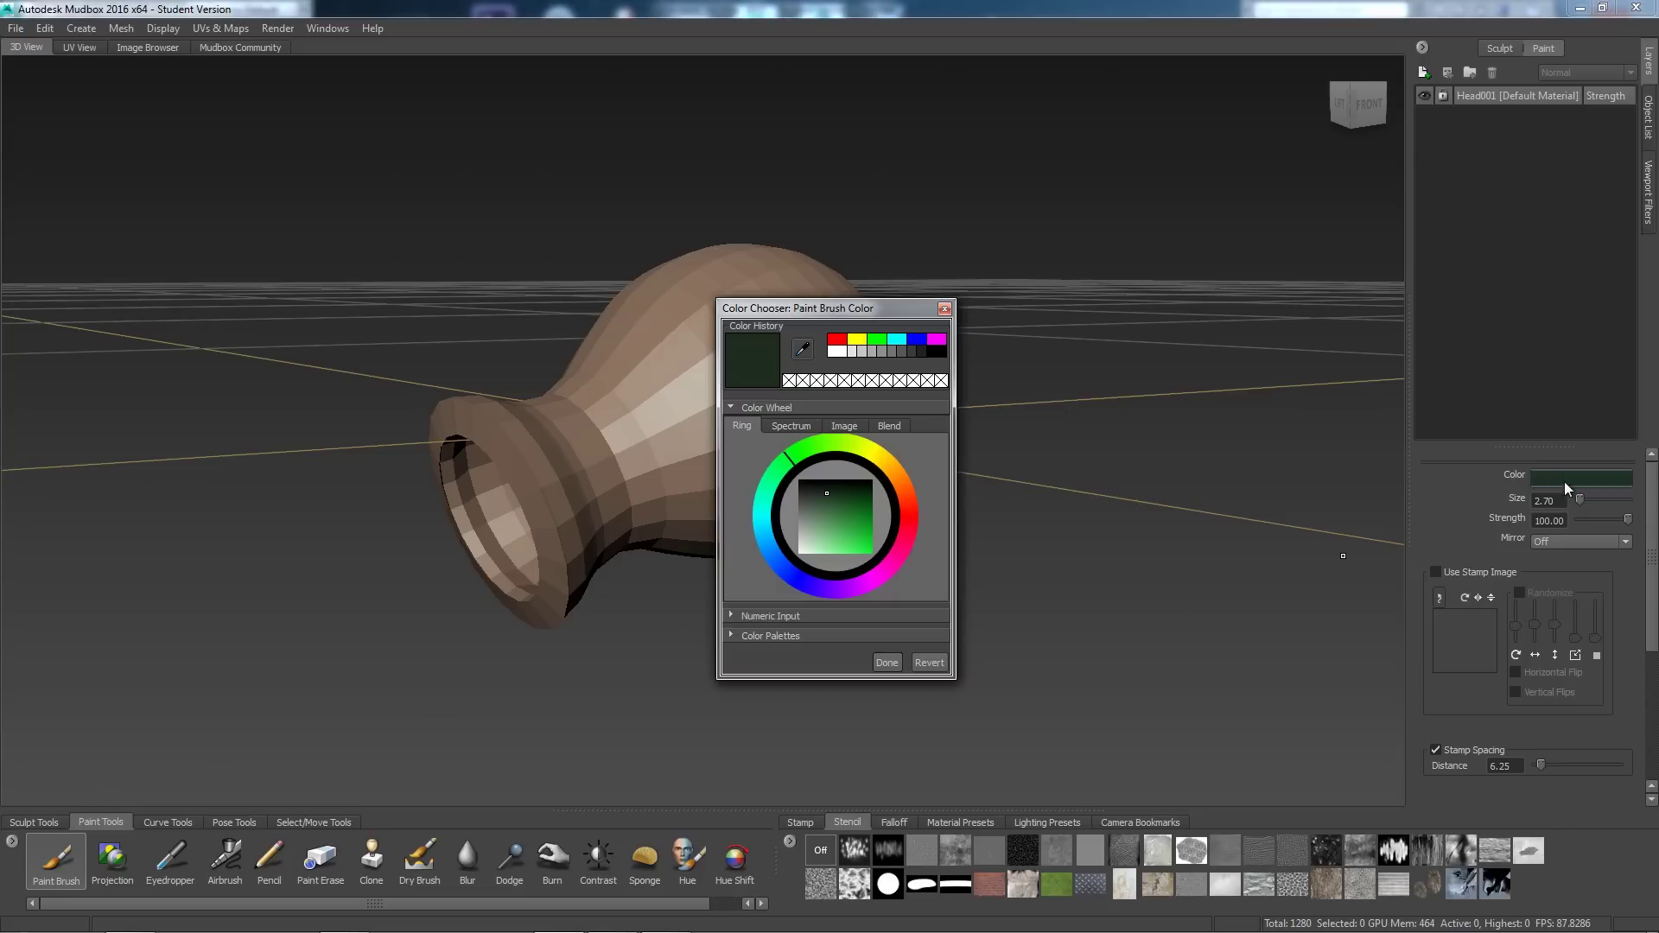
drag(871, 507, 854, 522)
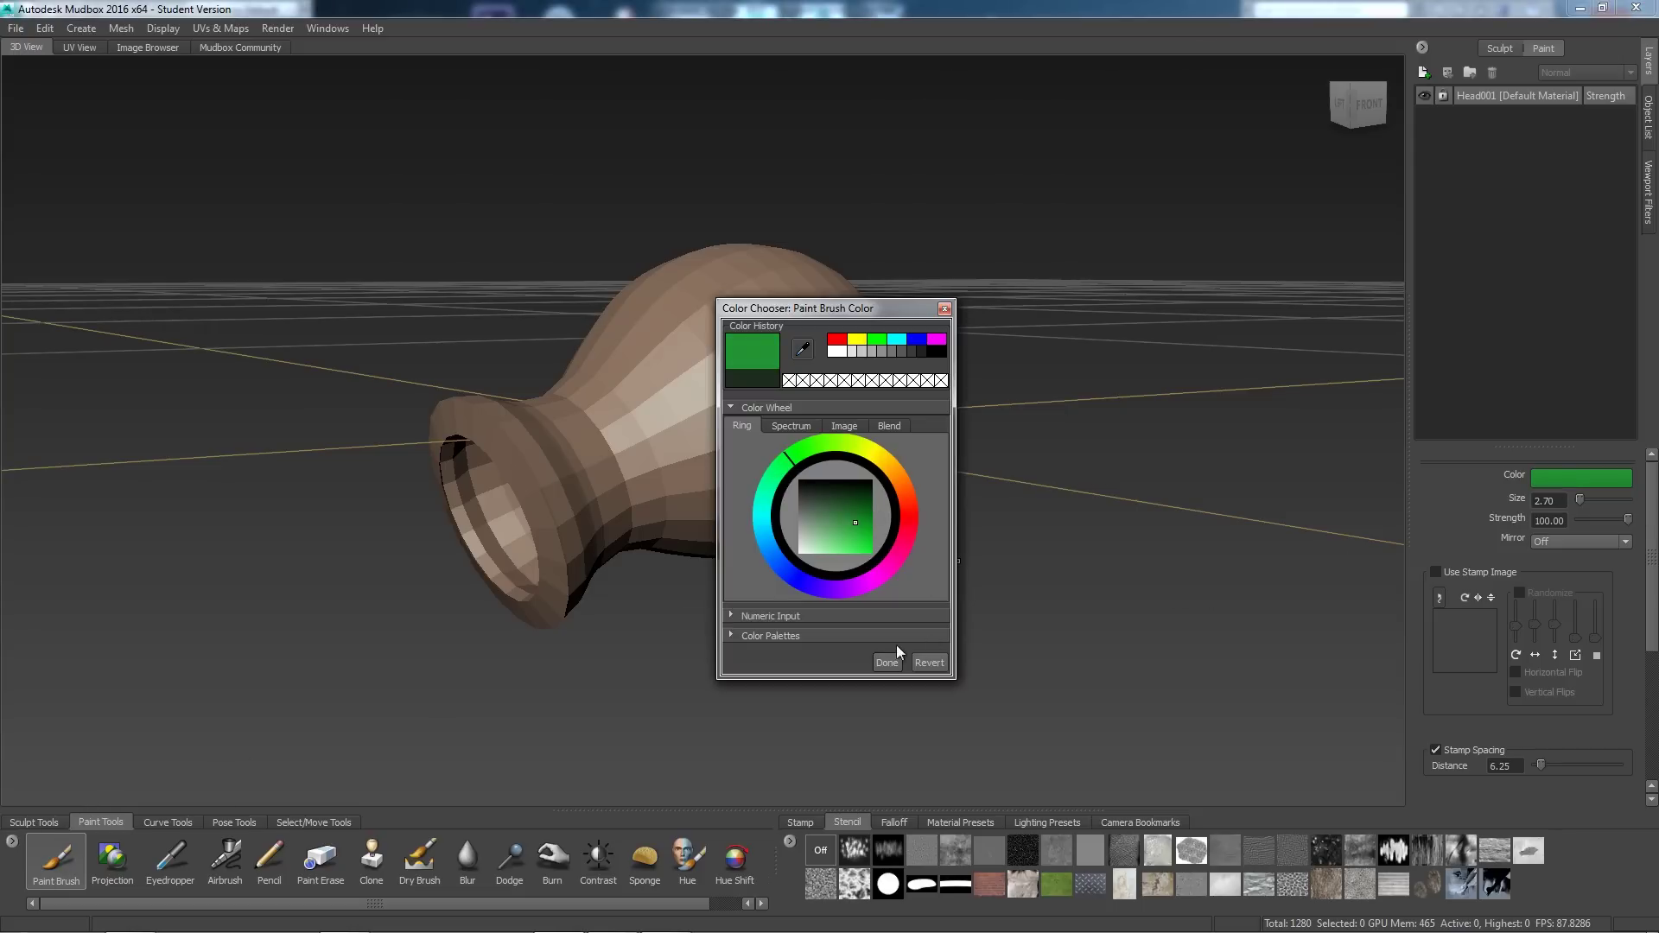
key(Escape)
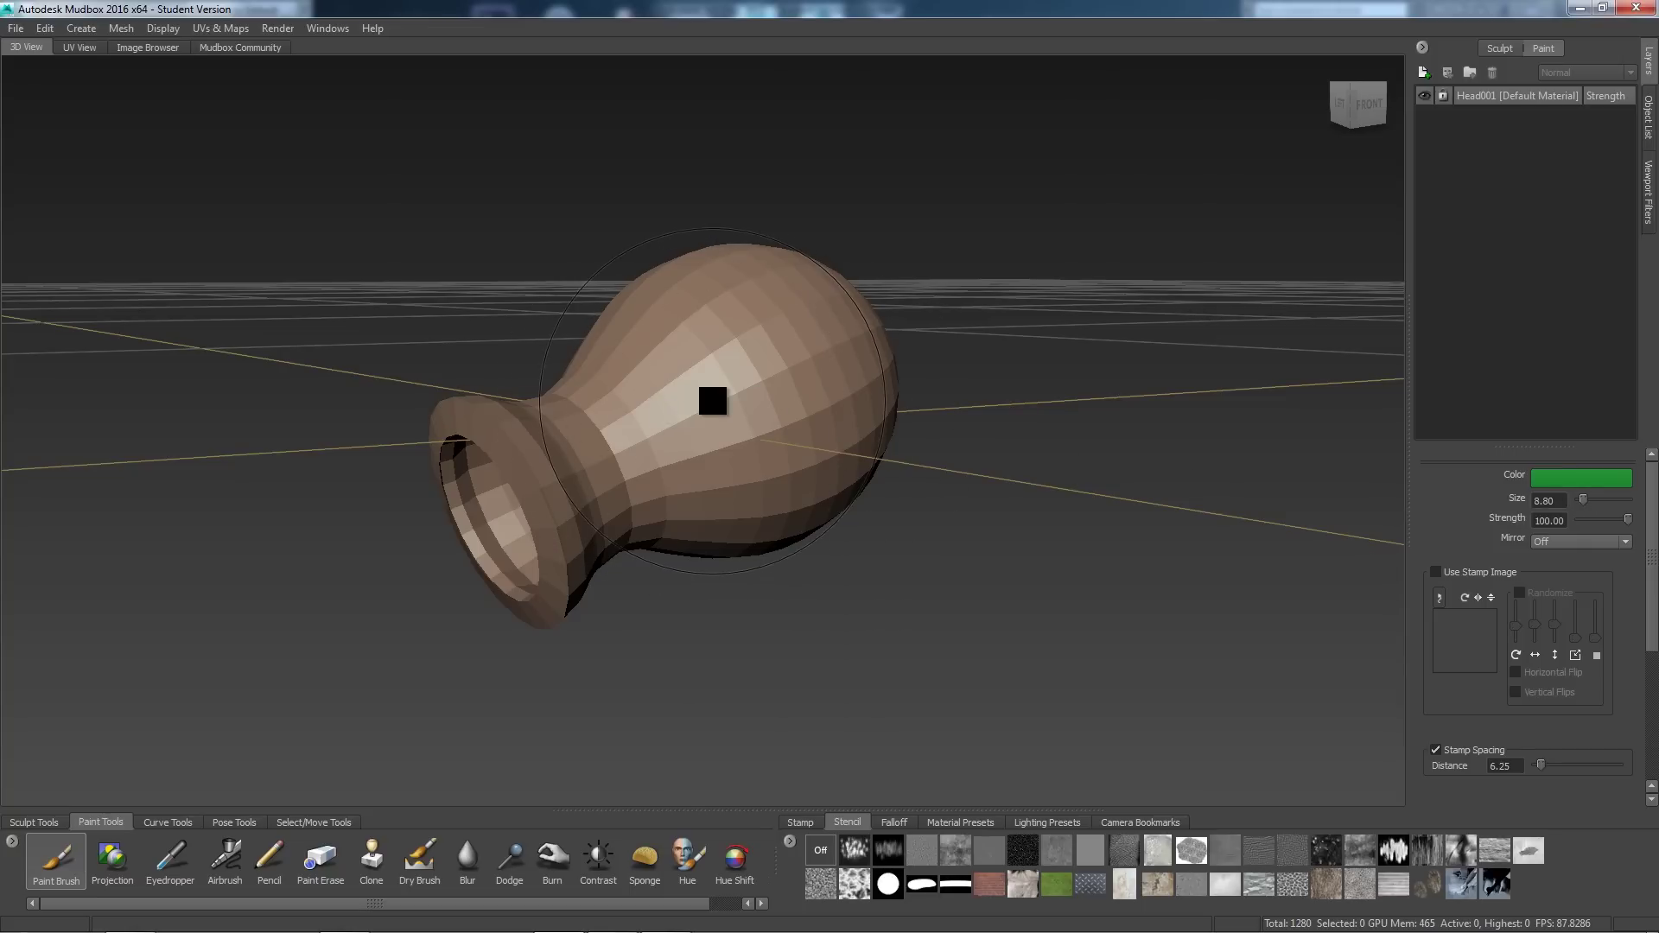
Step: Begin a new paint layer named Paint Layer 1 with a 4096 texture size
click(713, 401)
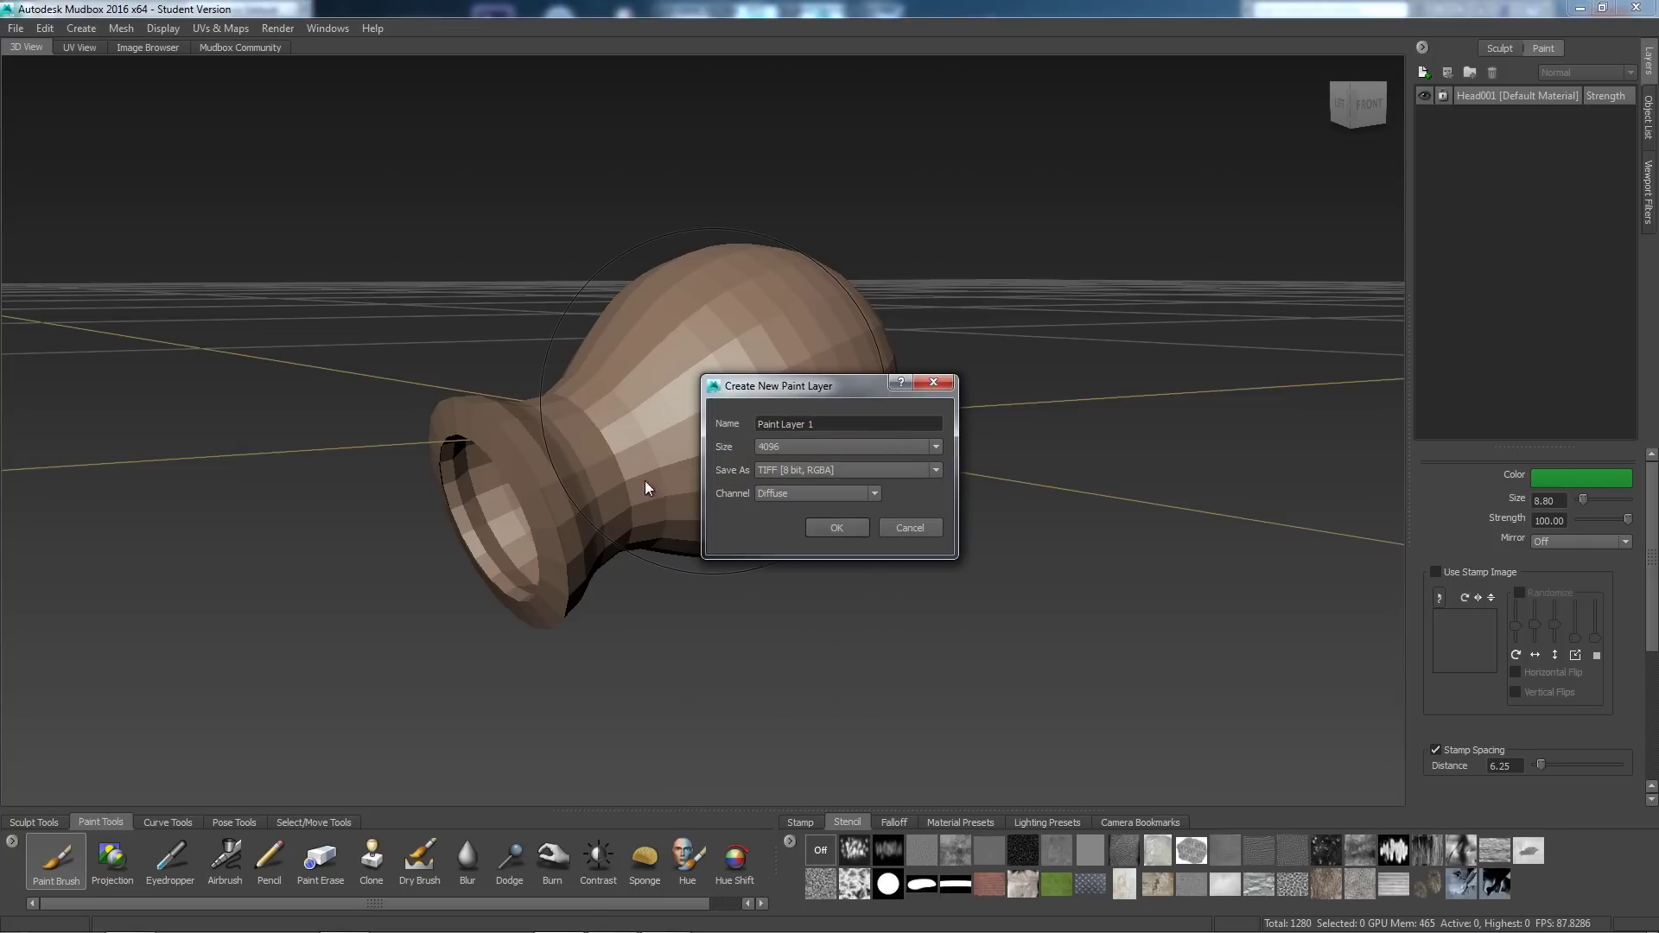
click(837, 422)
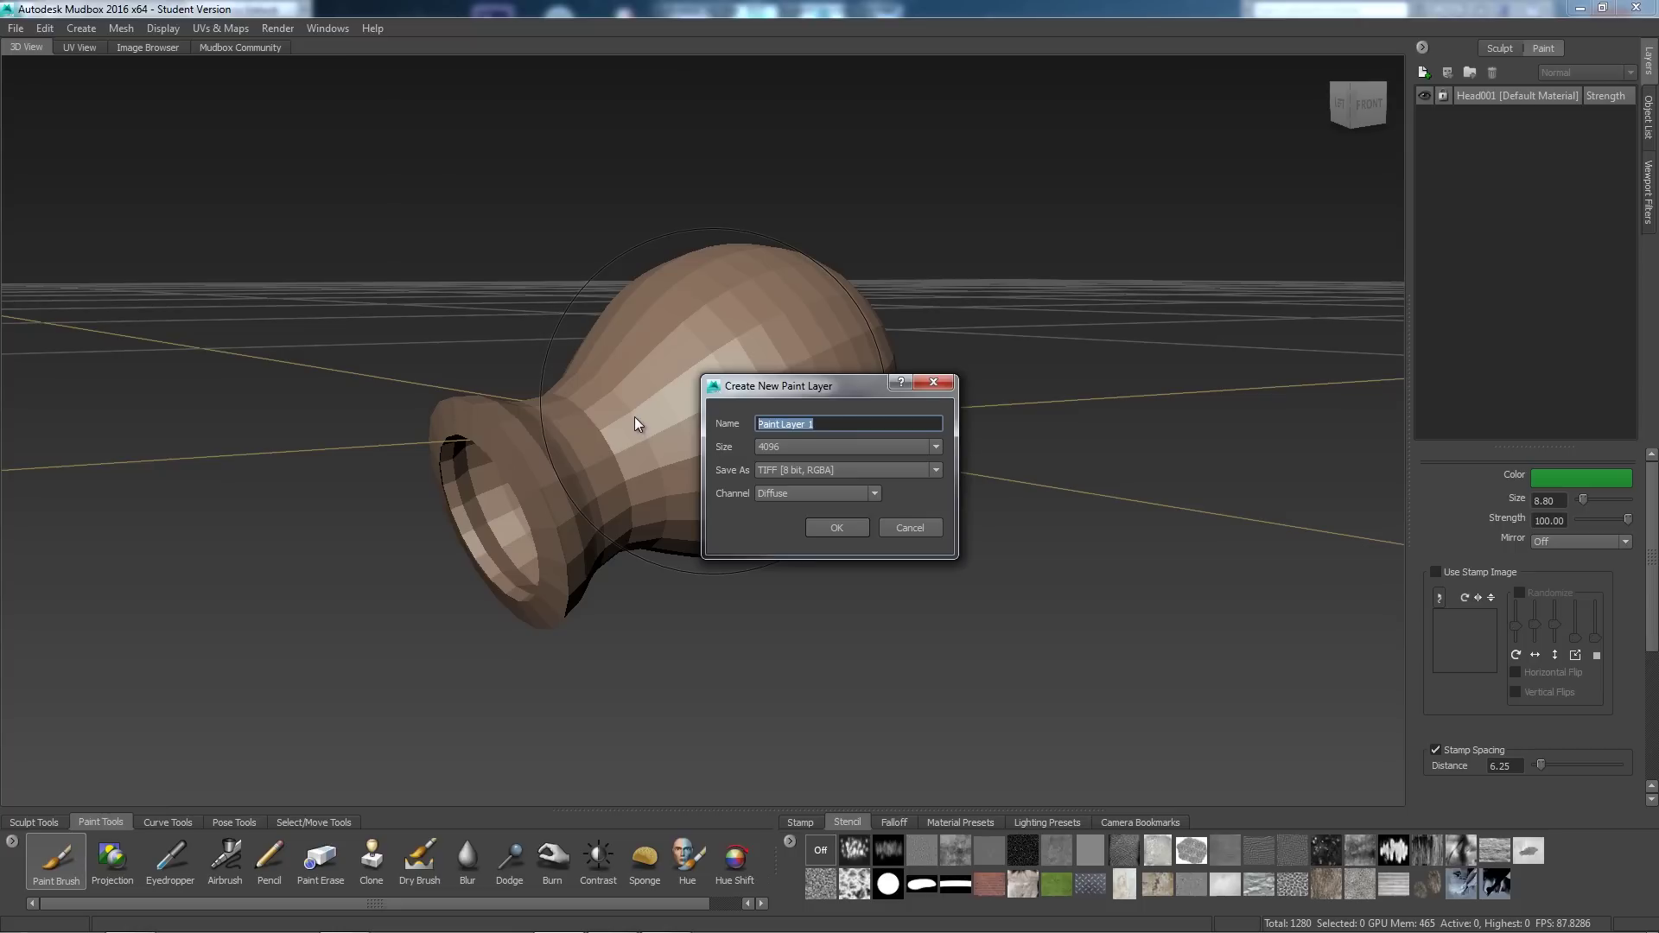
click(823, 424)
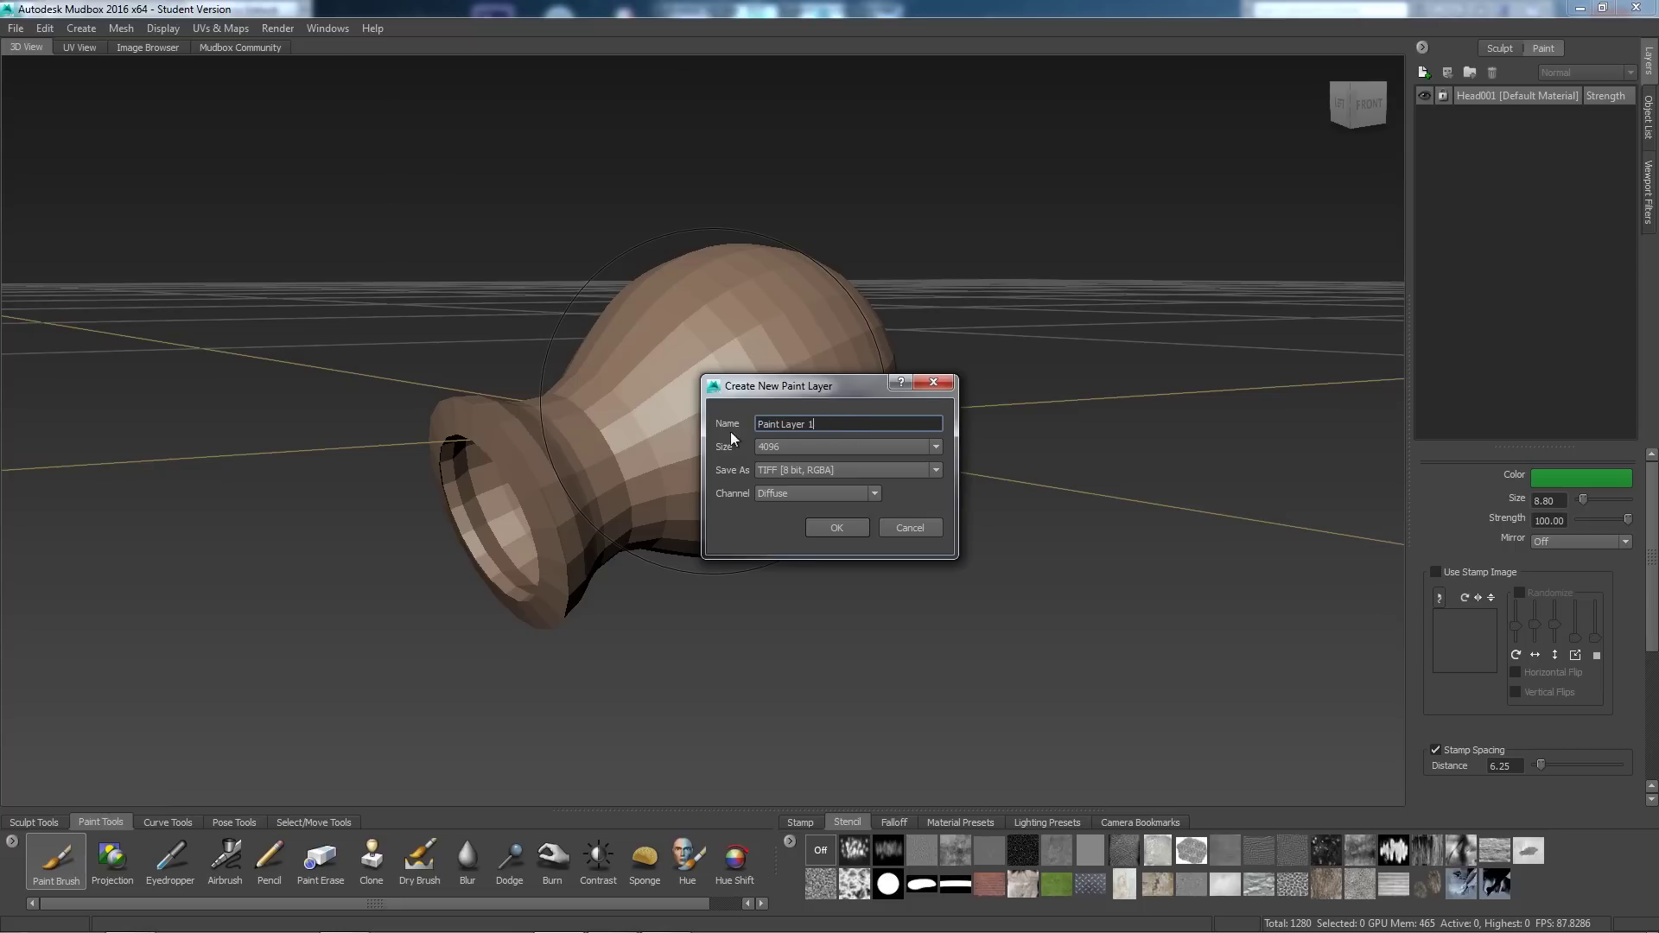
click(807, 447)
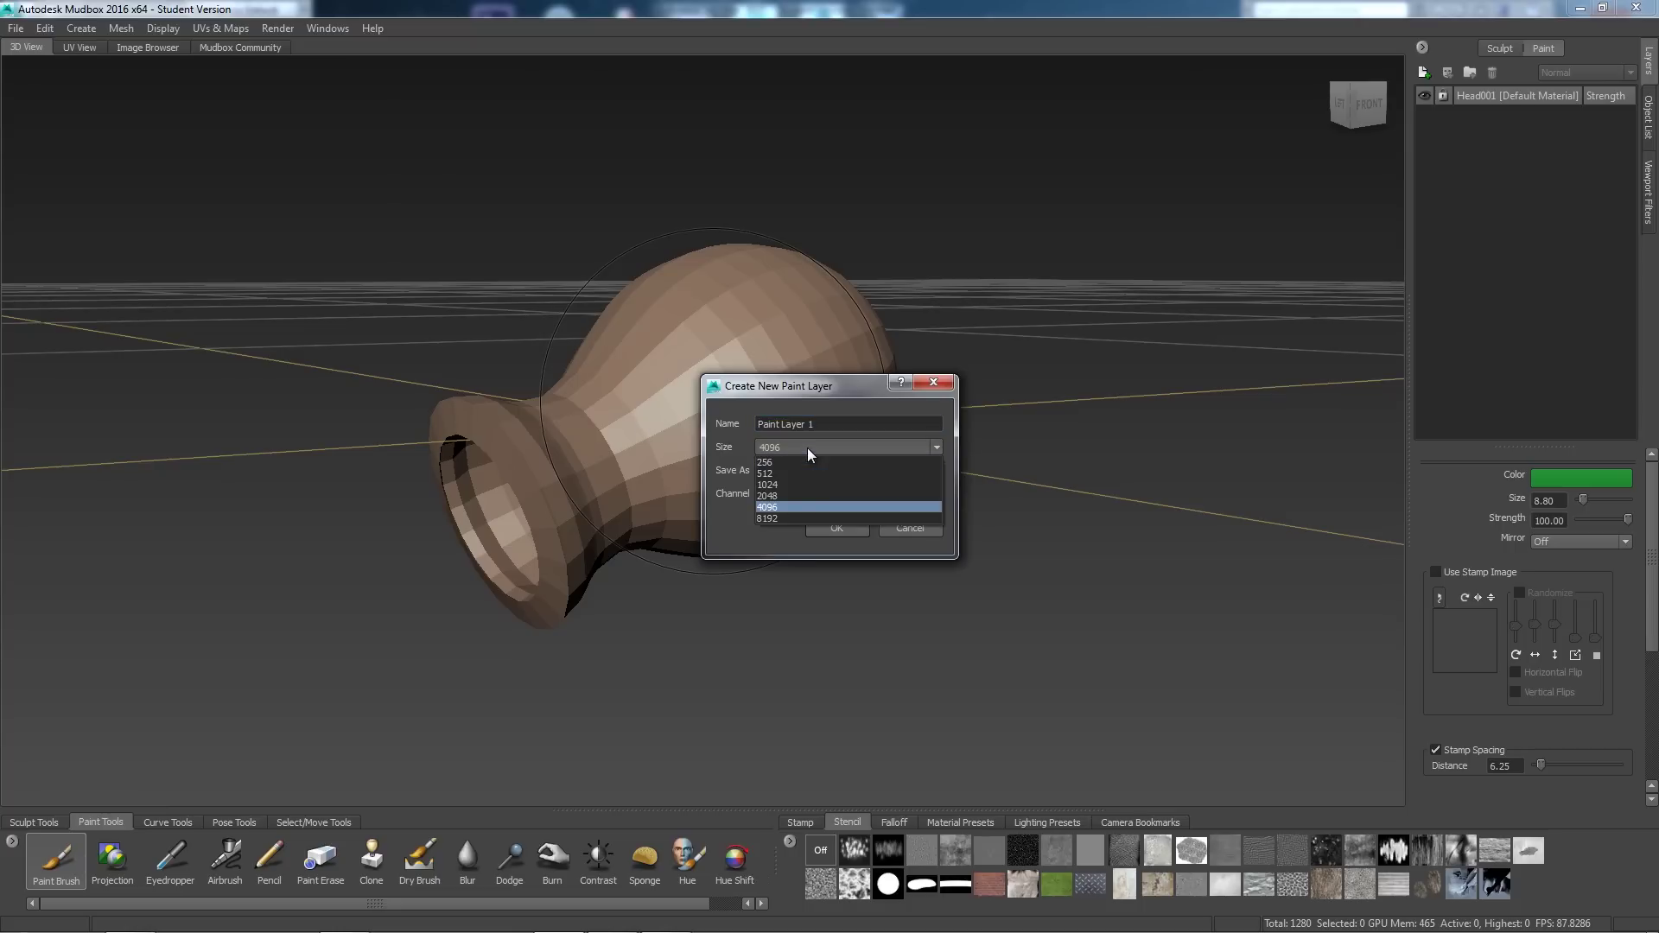
click(780, 508)
Step: Create Paint Layer 1 and paint the entire vase solid green, inside and out
click(829, 527)
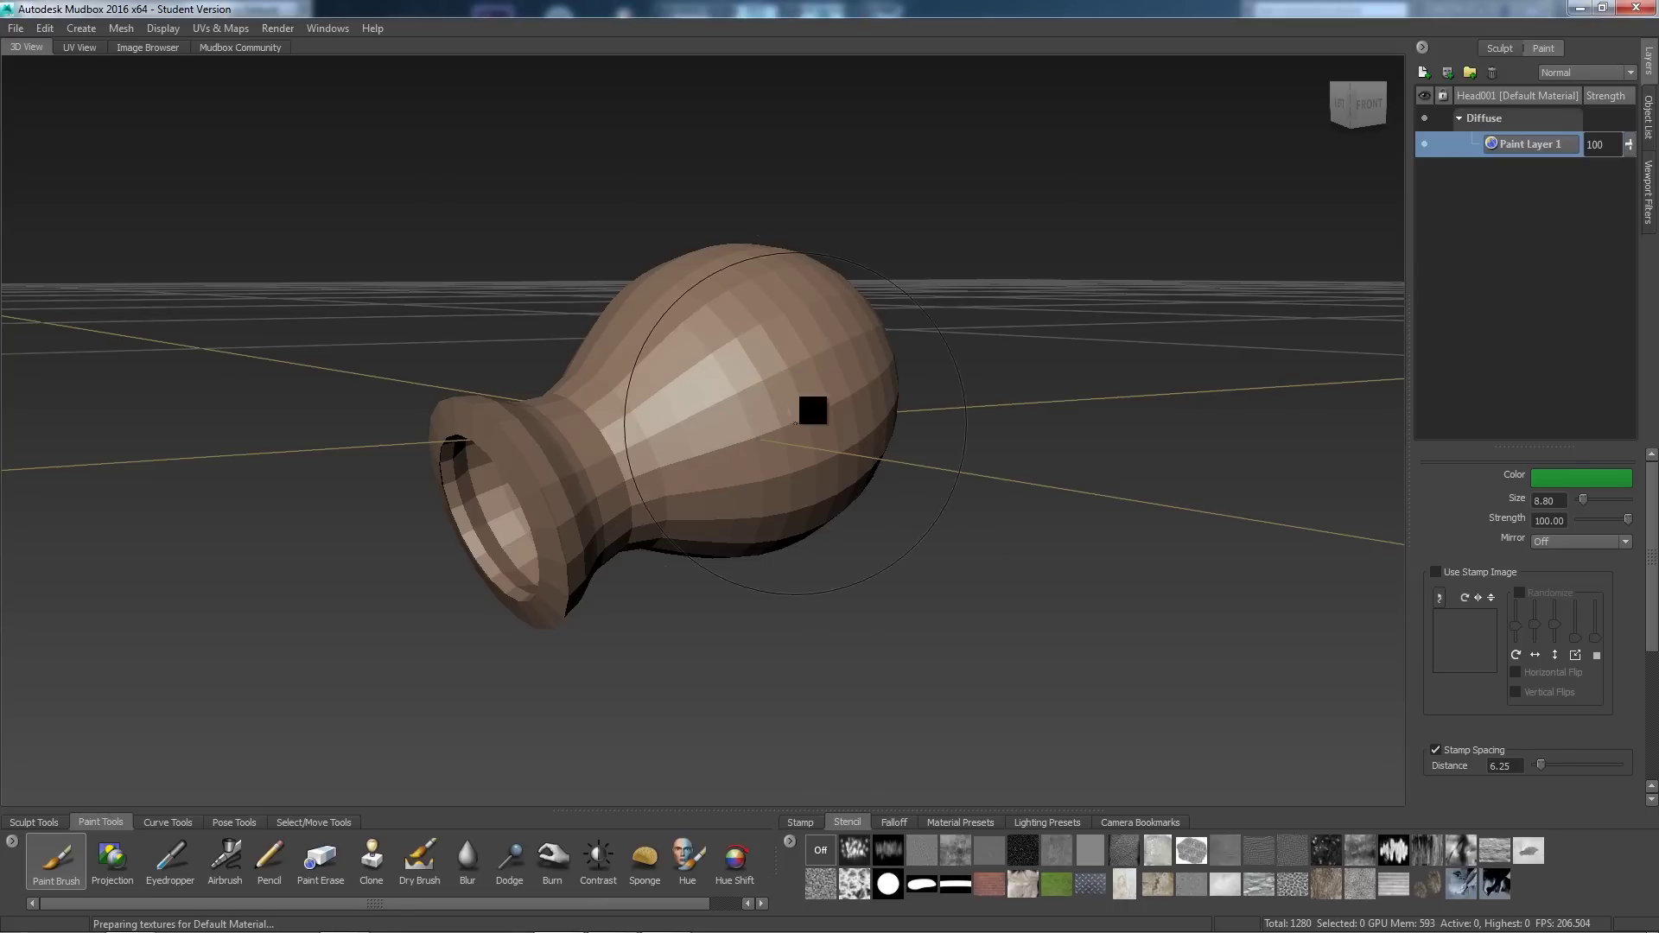
mouse_move(641, 484)
mouse_down()
mouse_move(691, 312)
mouse_move(758, 296)
mouse_move(871, 292)
mouse_move(963, 351)
mouse_move(864, 434)
mouse_move(651, 497)
mouse_move(453, 512)
mouse_move(1108, 466)
mouse_move(750, 413)
mouse_move(553, 356)
mouse_move(600, 284)
mouse_move(563, 494)
mouse_up()
mouse_move(657, 453)
alt+mouse_down()
mouse_move(797, 355)
mouse_move(685, 438)
mouse_move(730, 486)
mouse_move(657, 445)
alt+mouse_up()
mouse_move(657, 445)
mouse_down()
mouse_move(605, 441)
mouse_move(611, 481)
mouse_up()
alt+drag(832, 483, 557, 326)
alt+drag(677, 398, 758, 458)
click(848, 824)
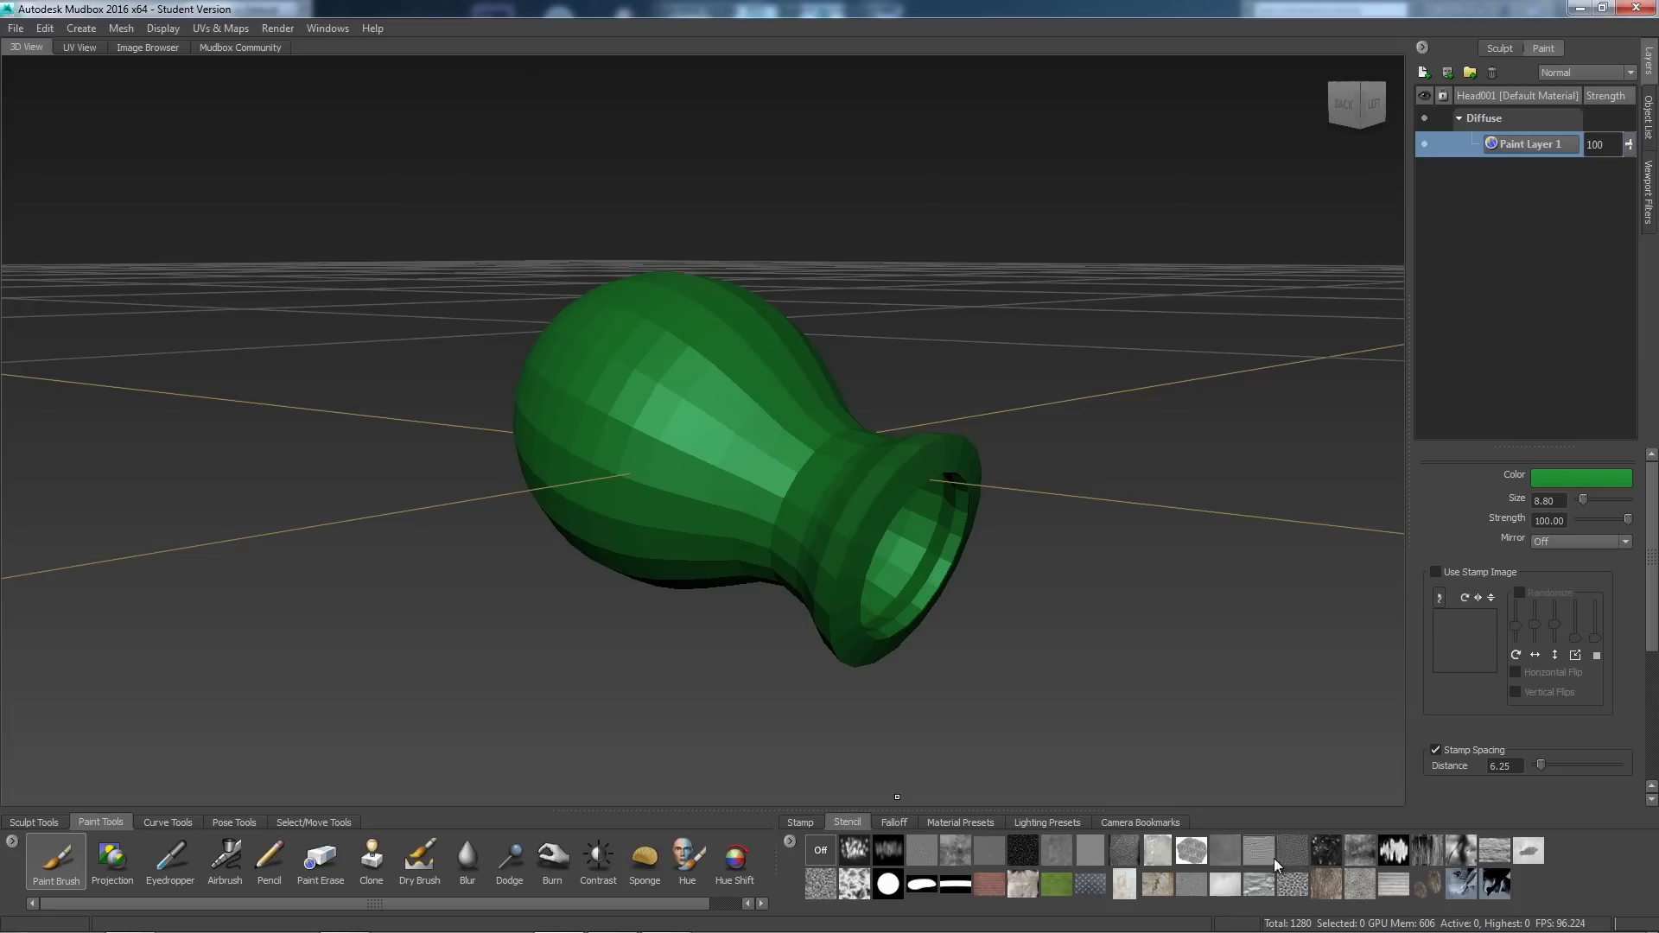
Step: Overlay the cracked bw_skin02 stencil on the vase after trying other stencils
click(1262, 851)
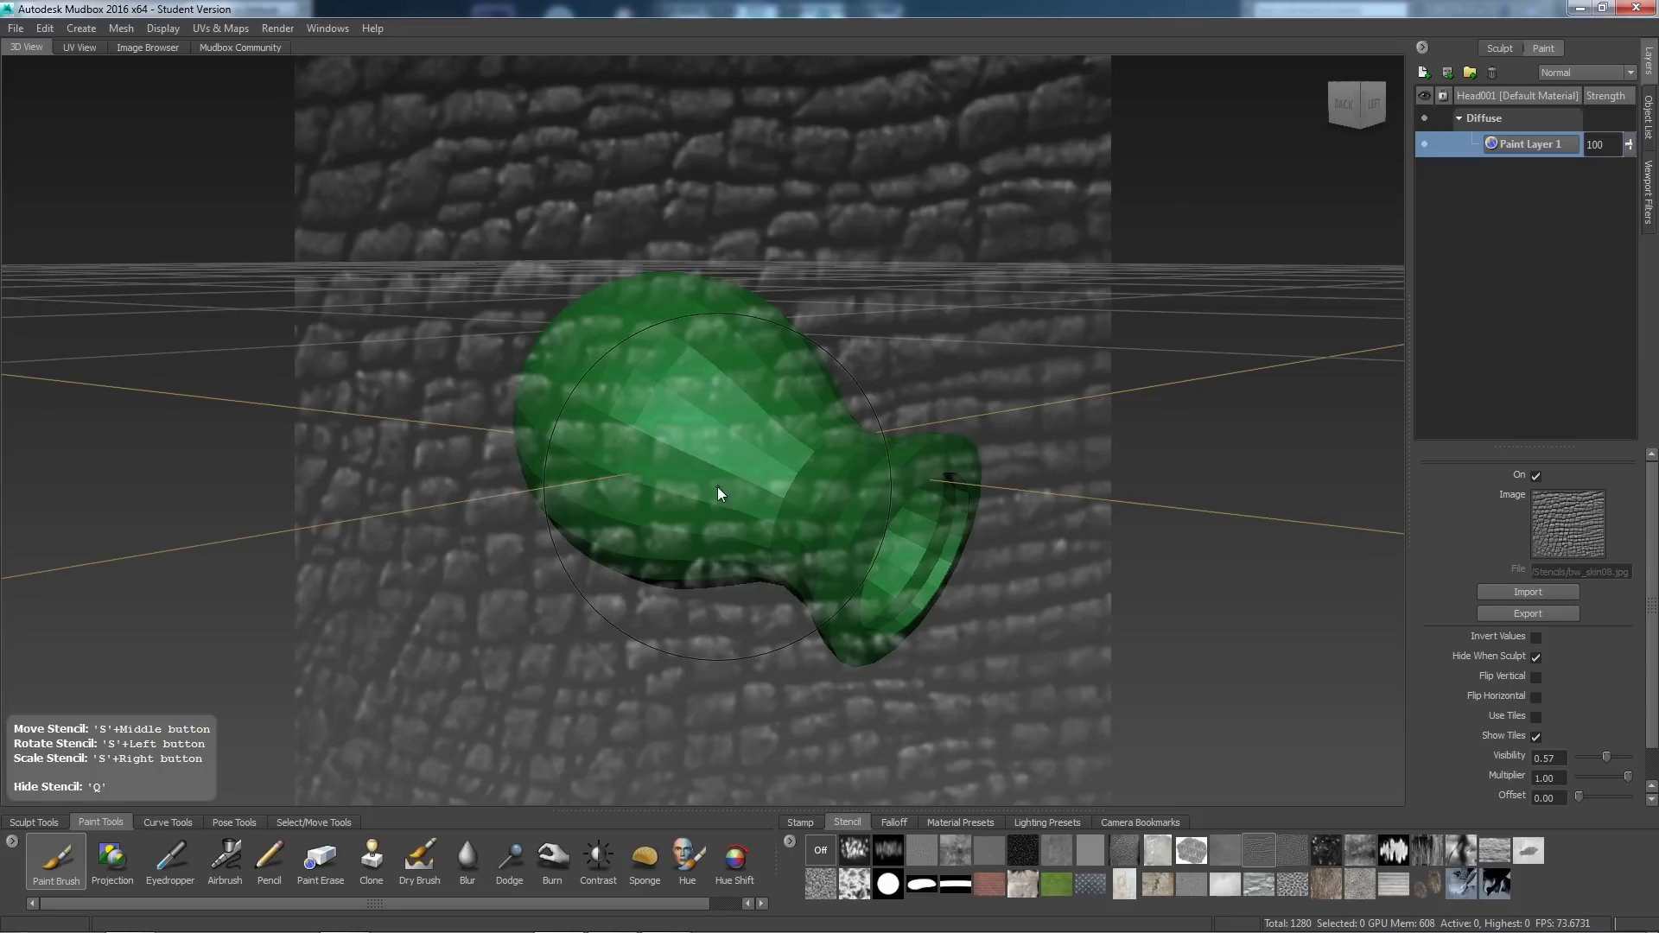
click(1293, 854)
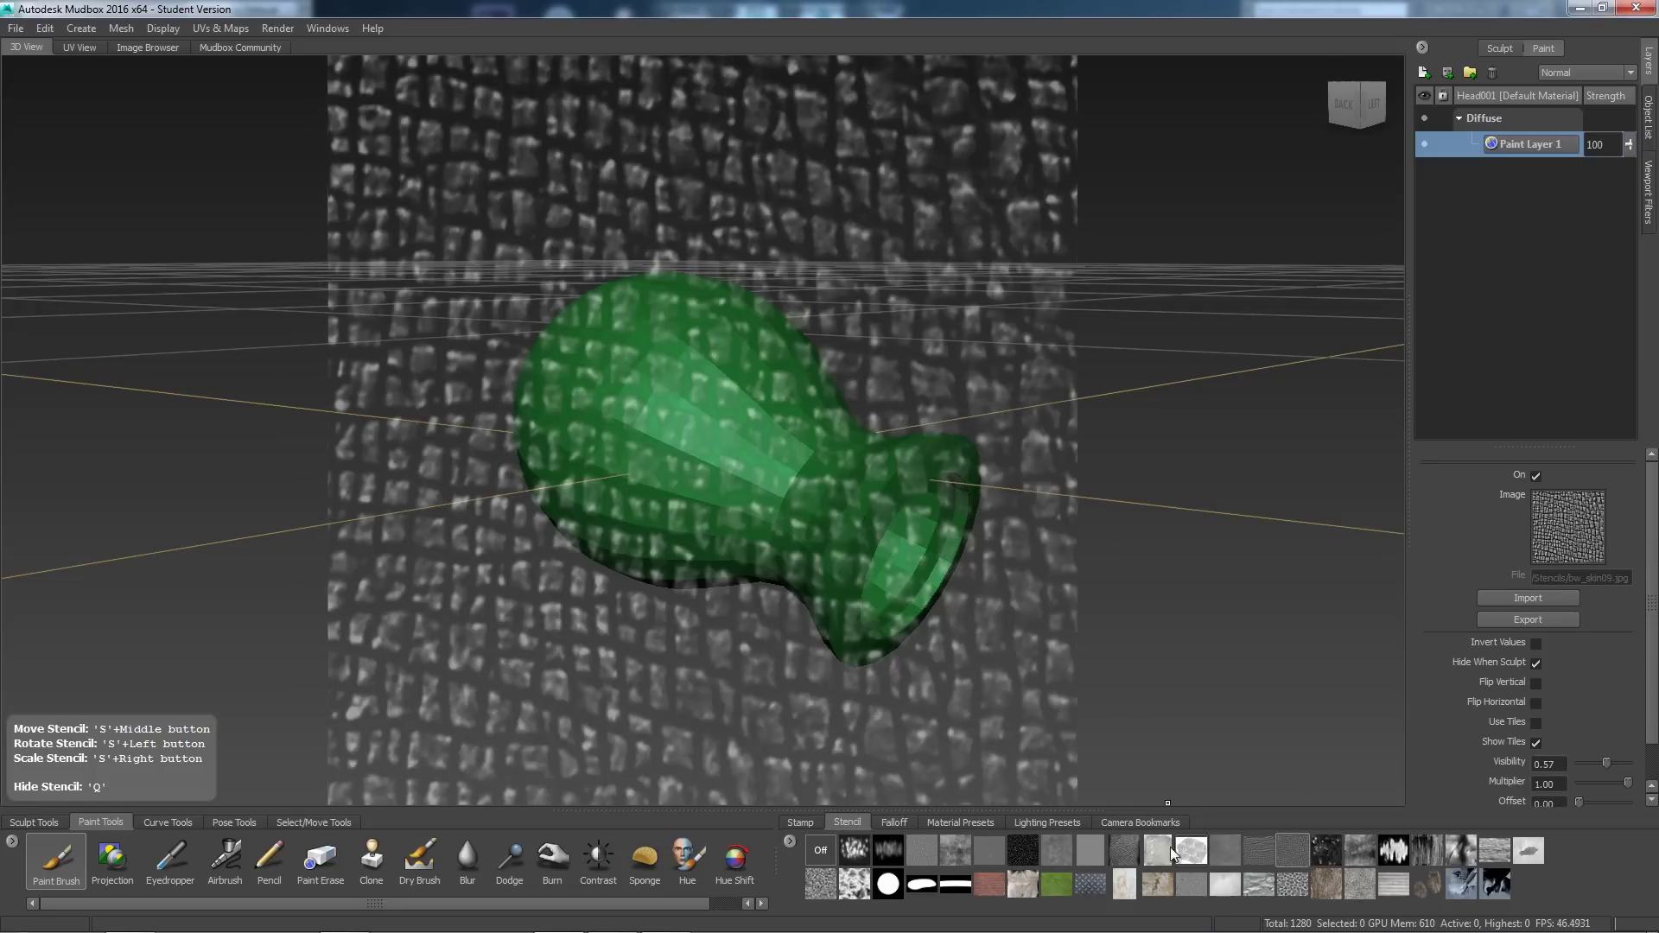
click(1191, 851)
click(1057, 851)
alt+drag(942, 536, 950, 571)
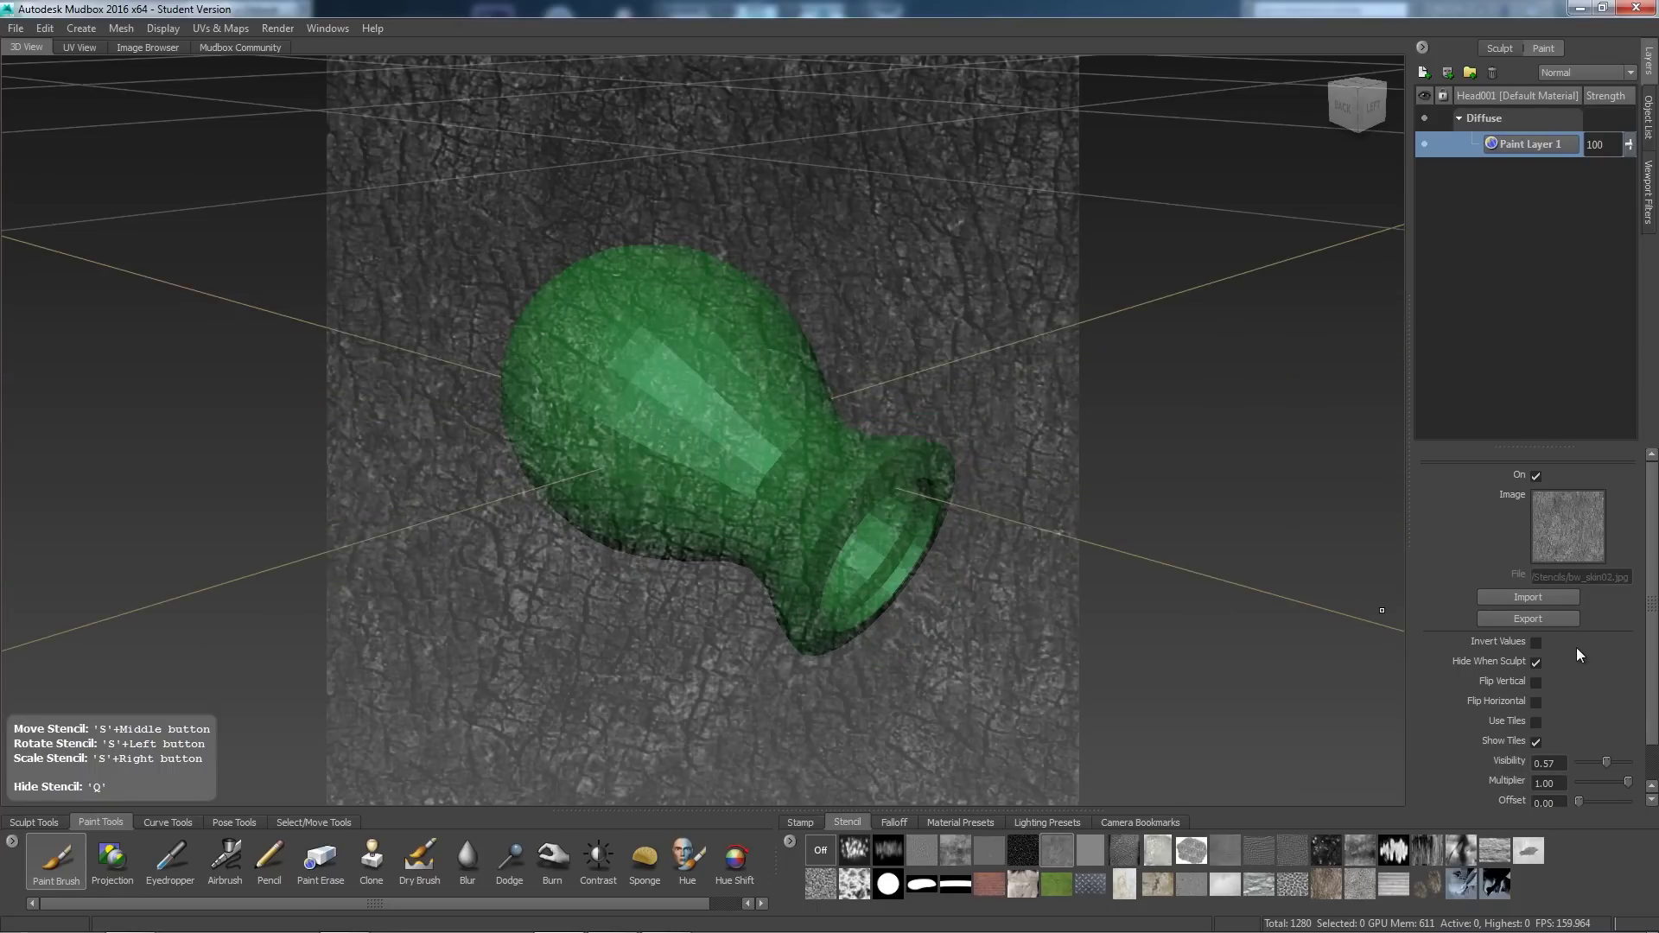
Step: Set the paint brush colour to black
click(40, 853)
click(1599, 478)
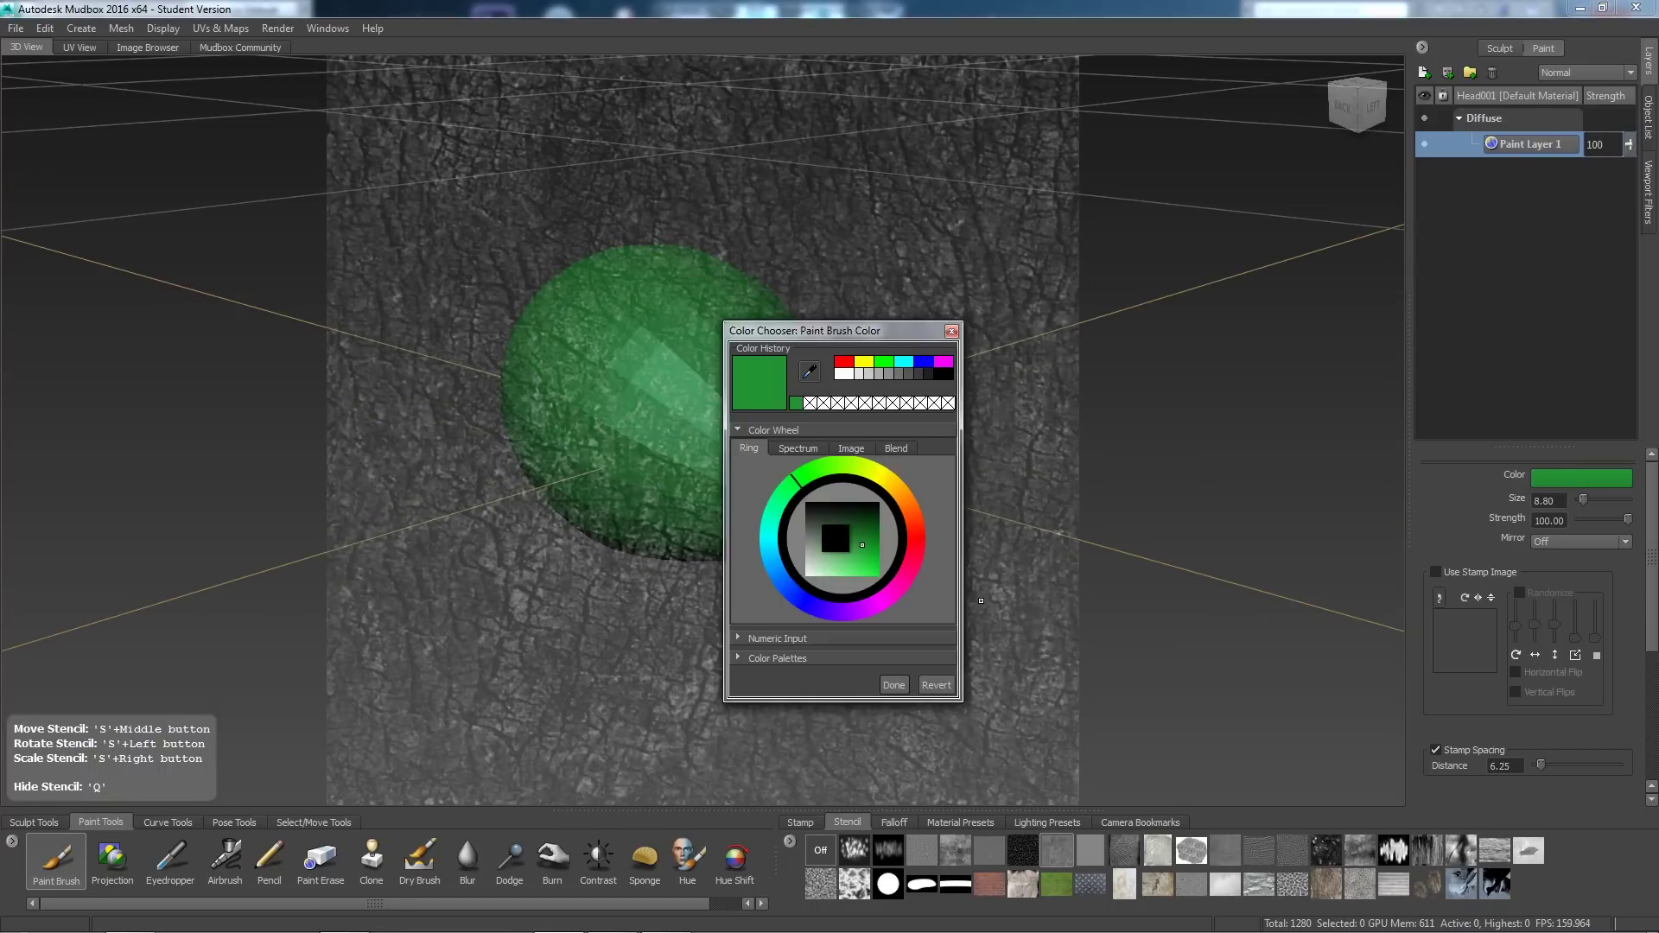
mouse_move(837, 540)
mouse_down()
mouse_move(800, 544)
mouse_move(778, 516)
mouse_up()
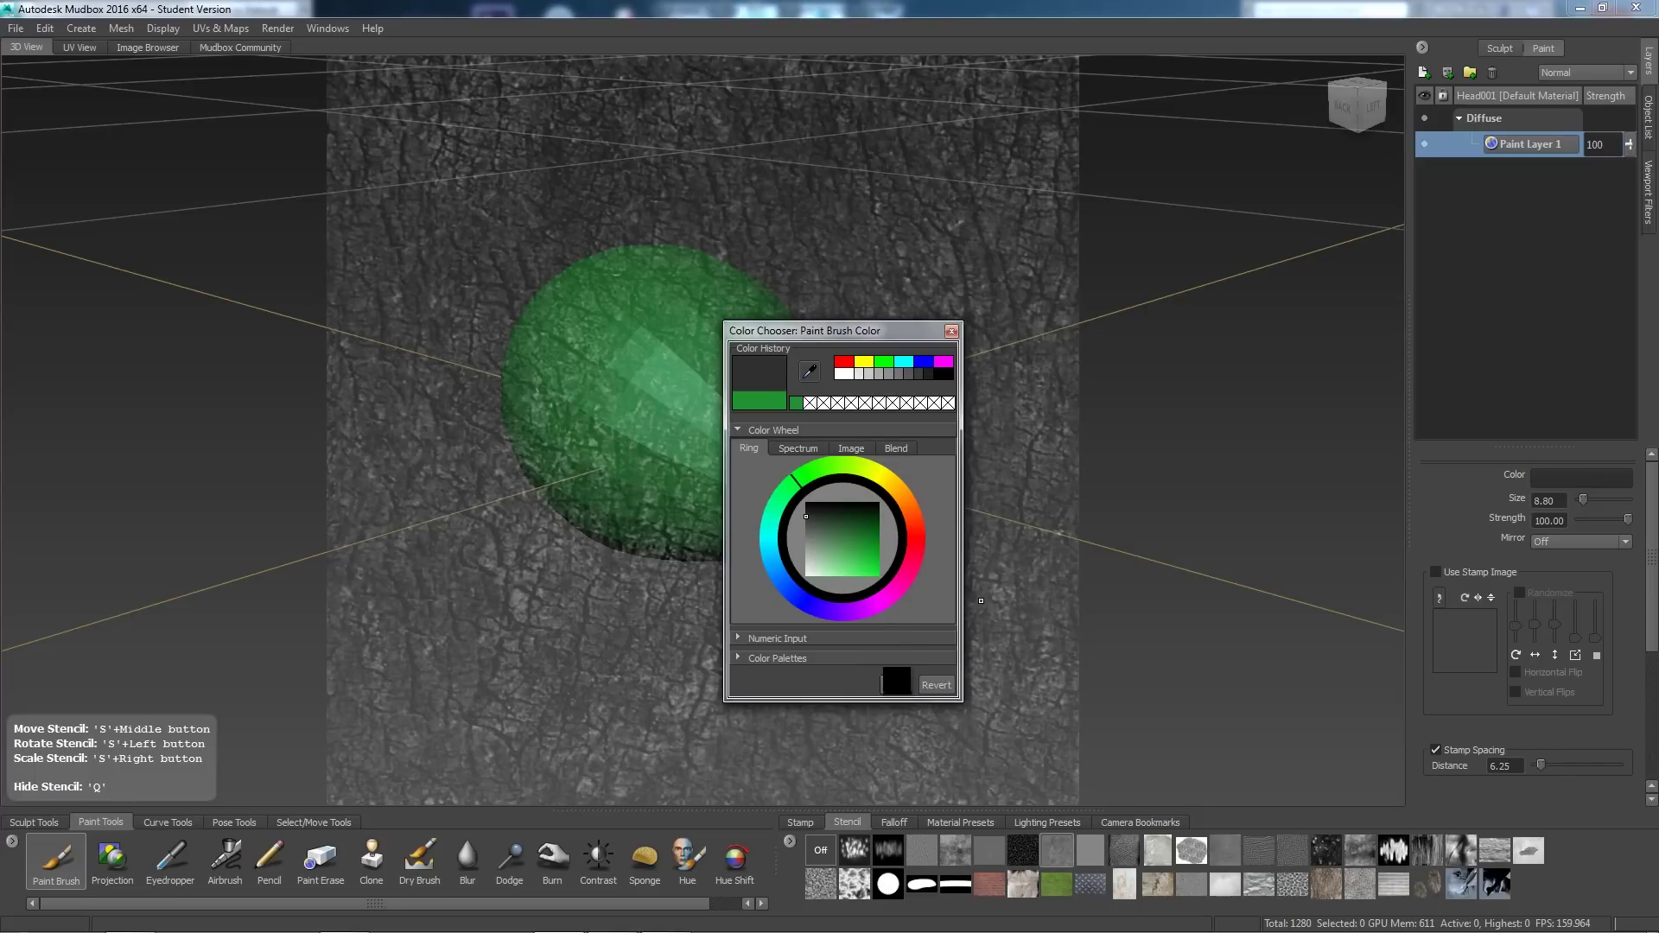
click(894, 685)
Step: Toggle the stencil overlay on and off with Q while orbiting the vase
mouse_move(774, 621)
alt+mouse_down()
mouse_move(760, 584)
mouse_move(804, 519)
alt+mouse_up()
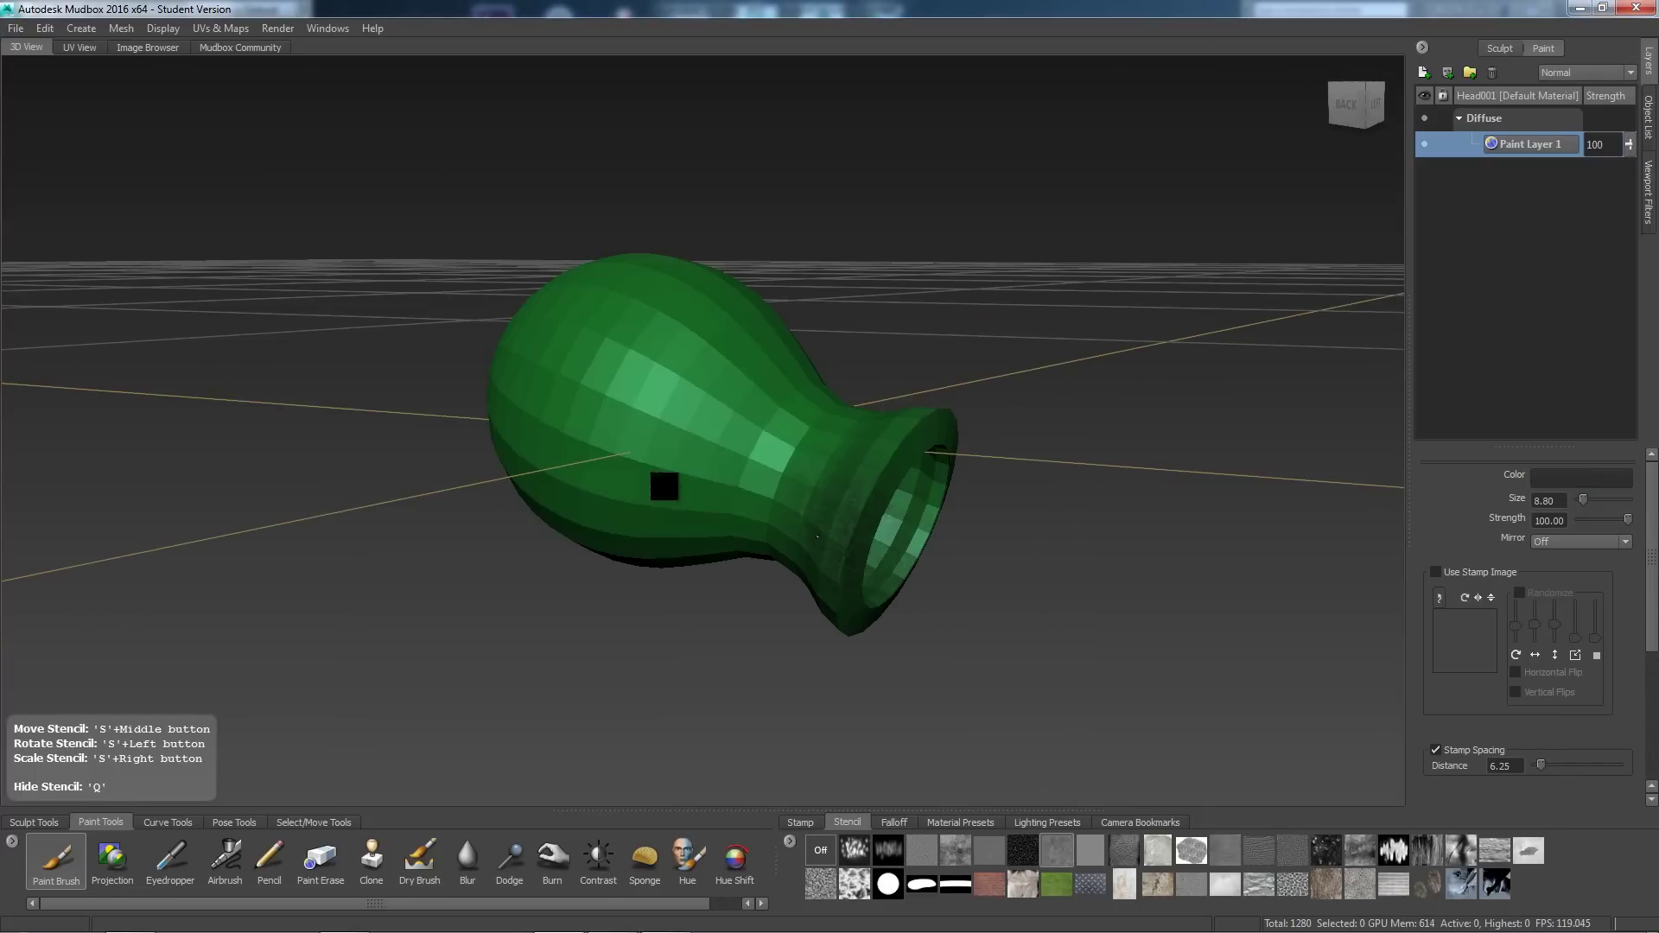
alt+drag(664, 487, 853, 408)
key(q)
alt+drag(867, 523, 767, 345)
key(q)
alt+drag(697, 485, 701, 601)
key(q)
Step: Turn off the stencil and export the merged Diffuse channel as Texture.png in PNG format
click(821, 850)
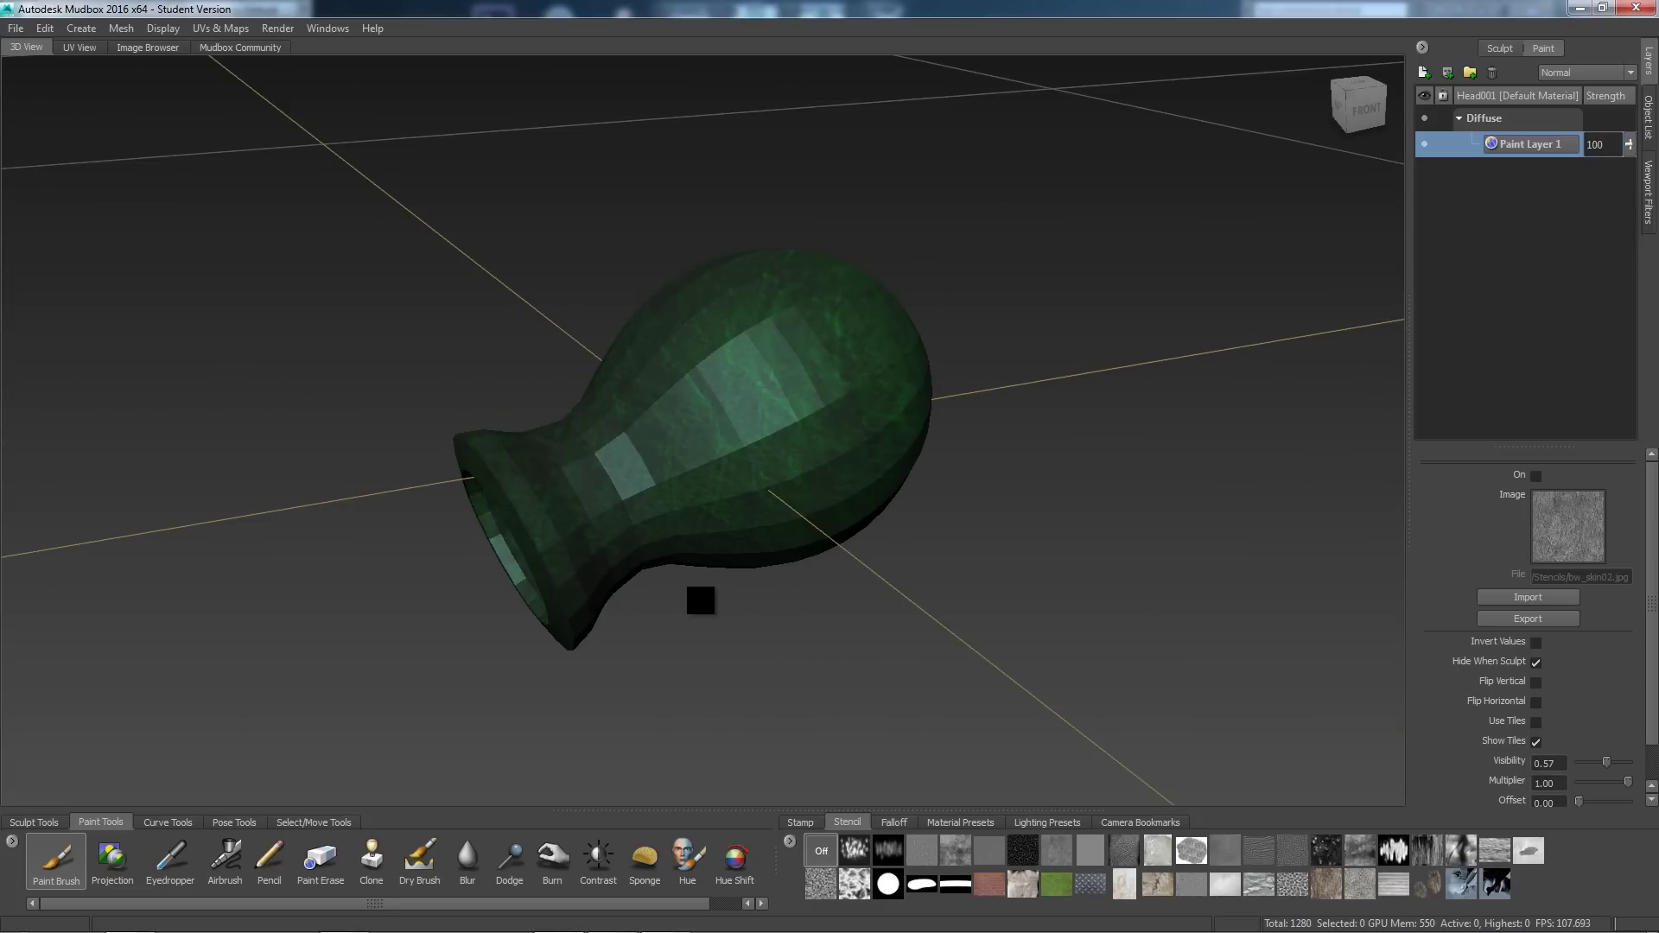
mouse_move(716, 526)
alt+mouse_down()
mouse_move(802, 566)
mouse_move(965, 372)
alt+mouse_up()
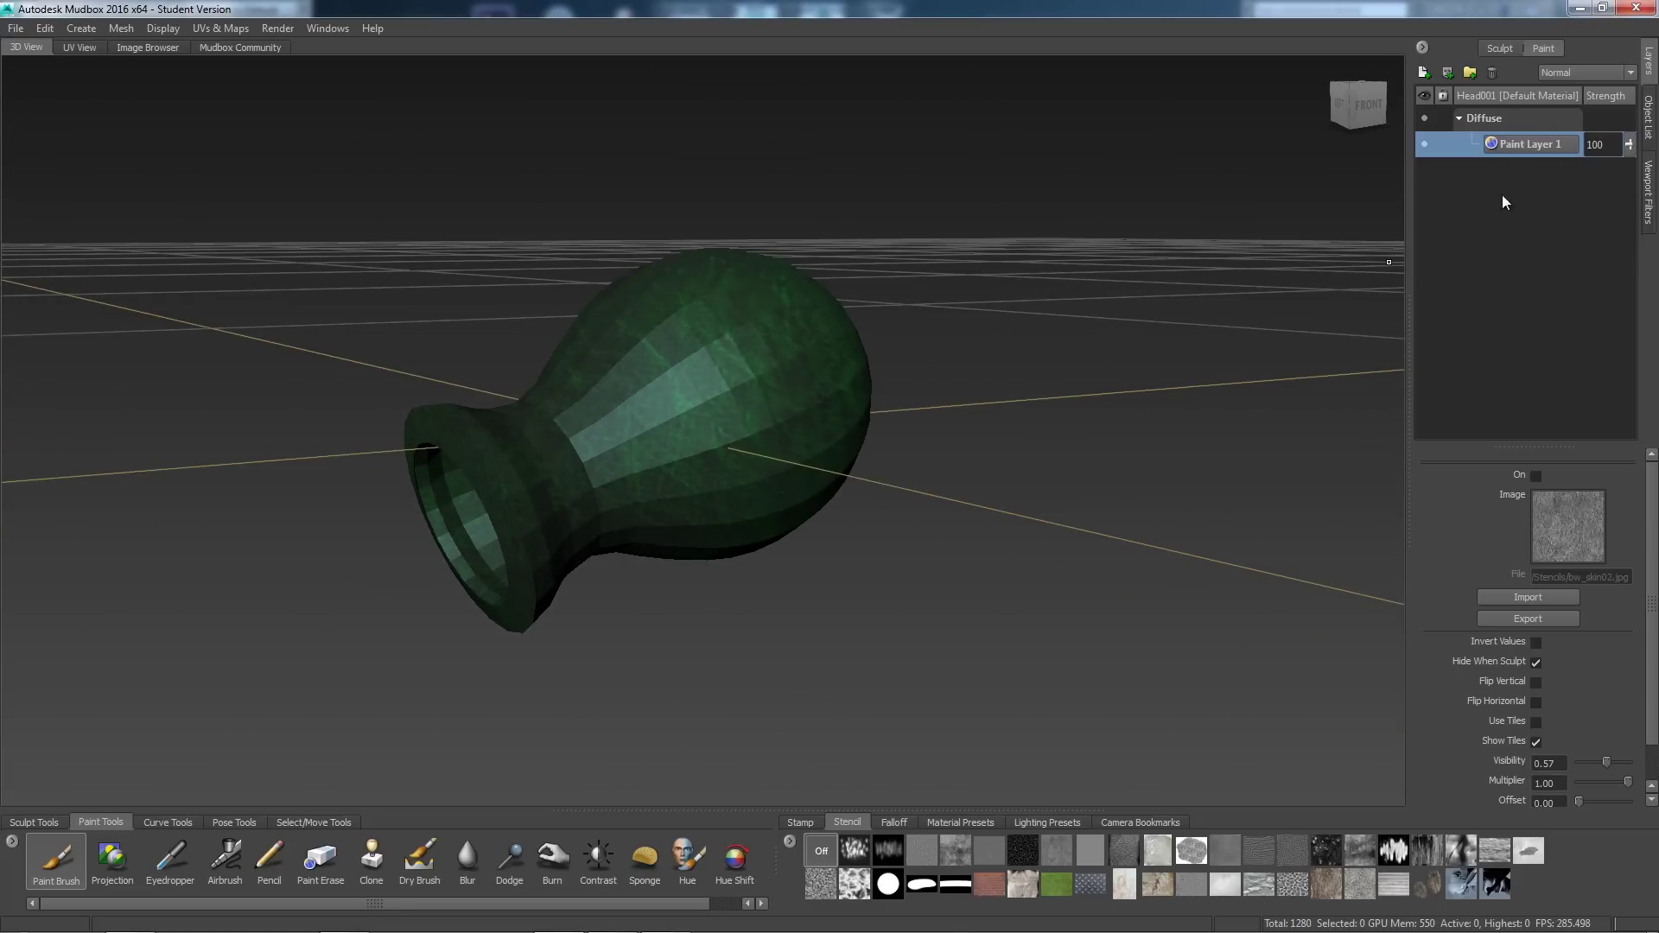
right_click(1495, 118)
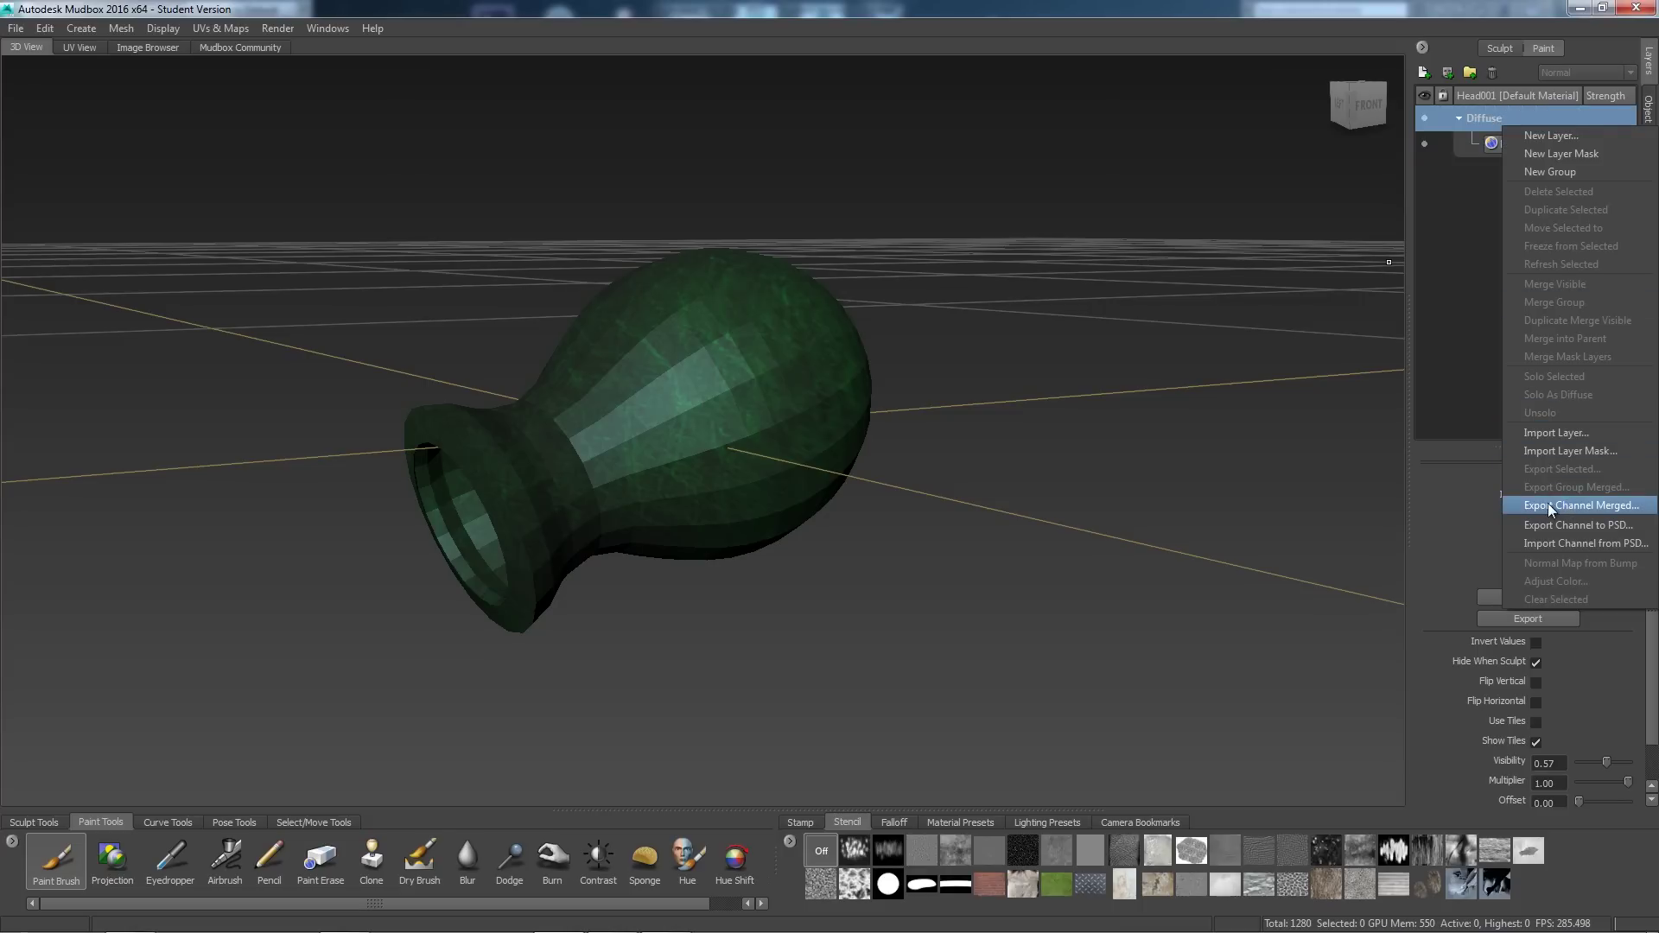
click(1592, 505)
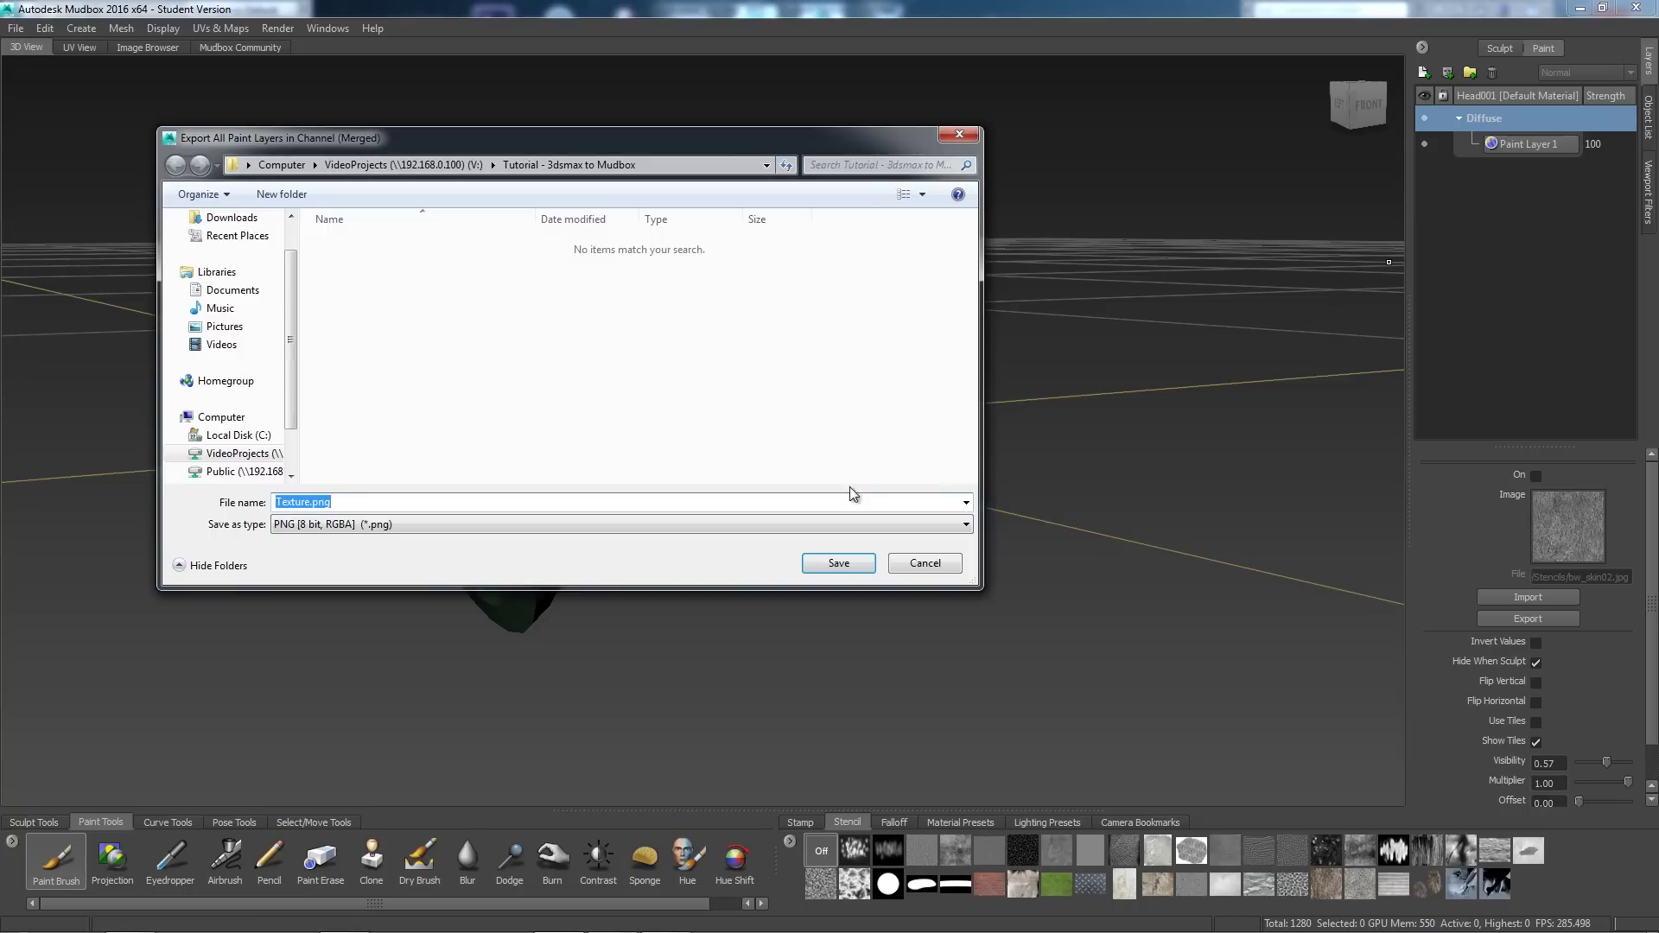
drag(506, 141, 578, 146)
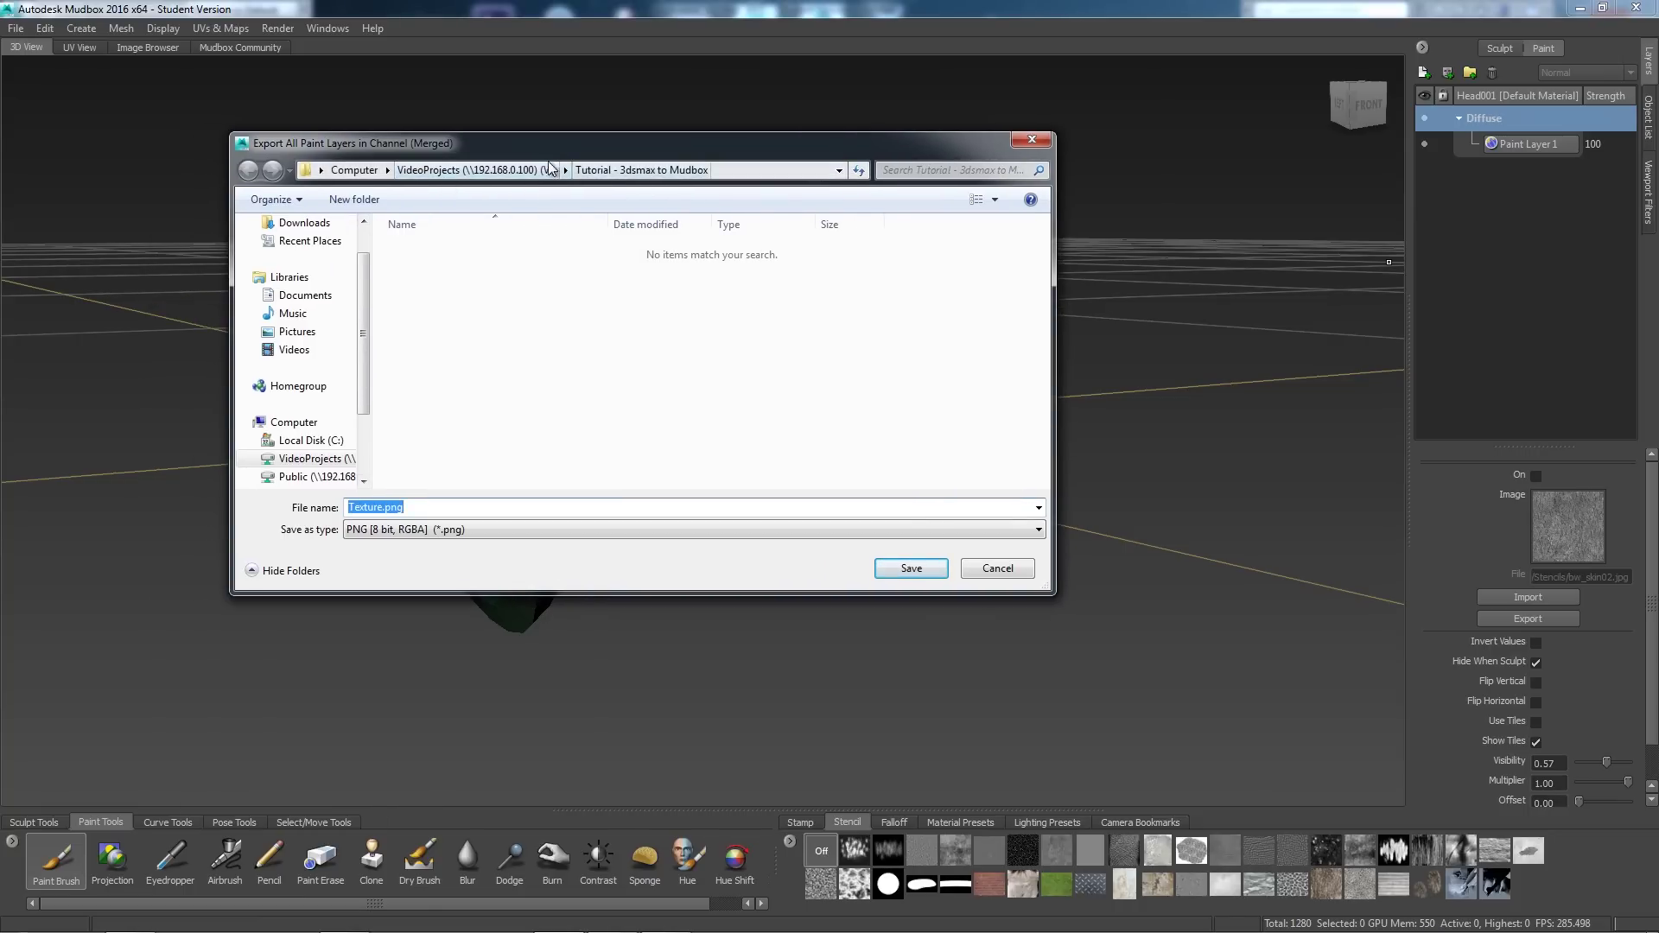
click(465, 529)
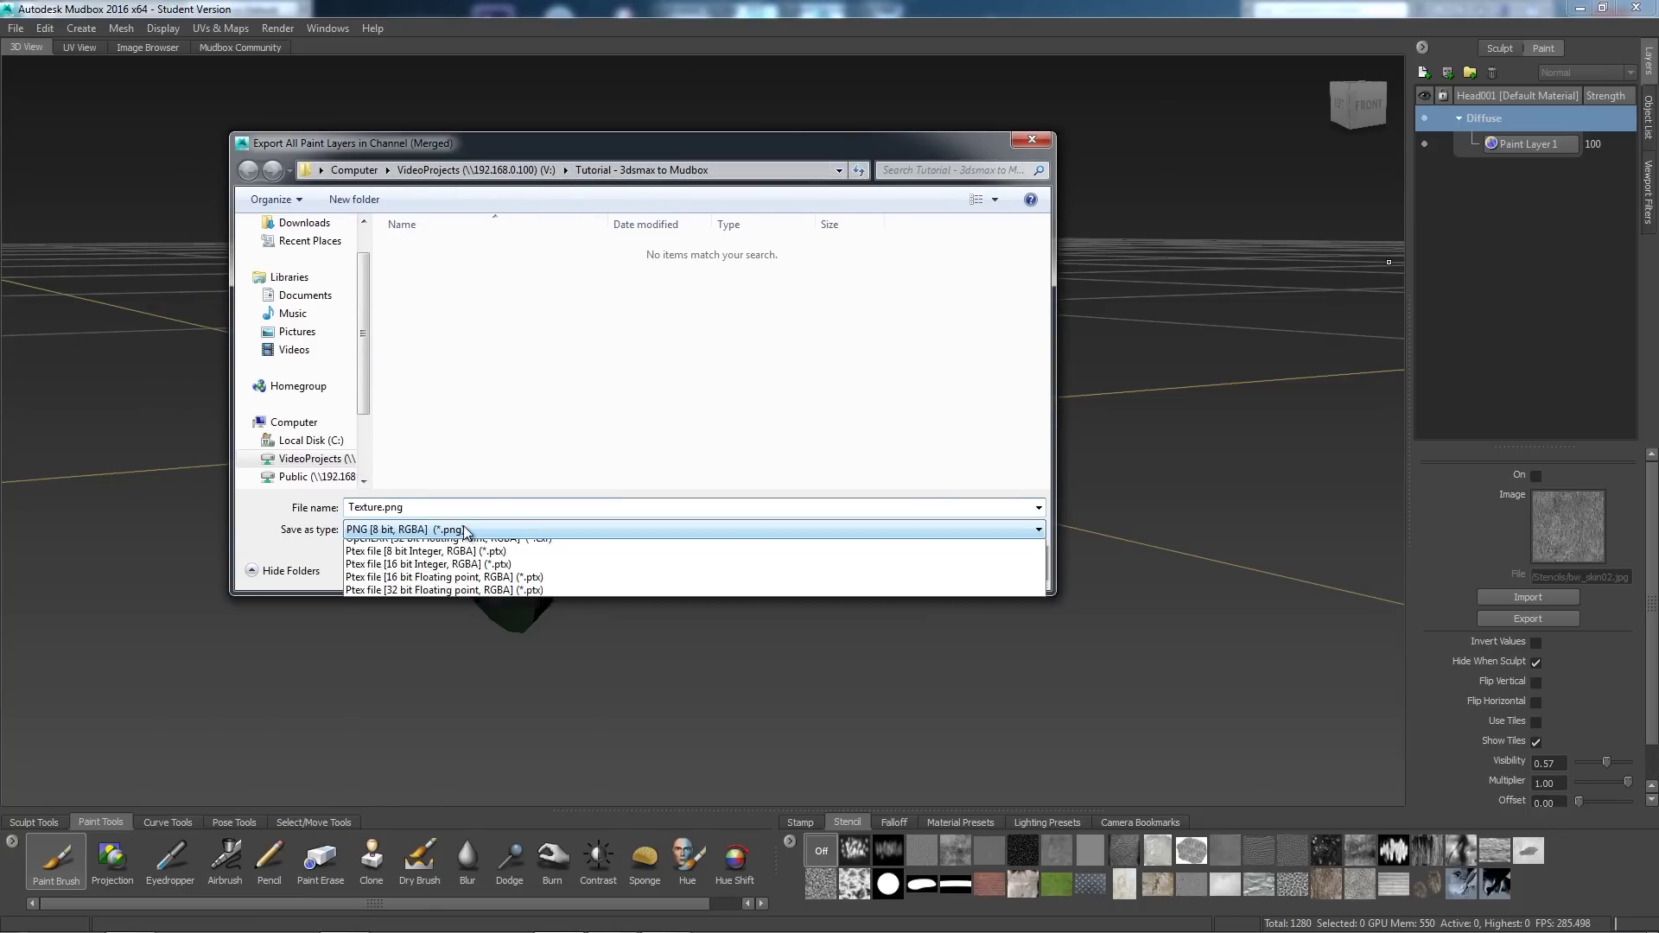
click(449, 542)
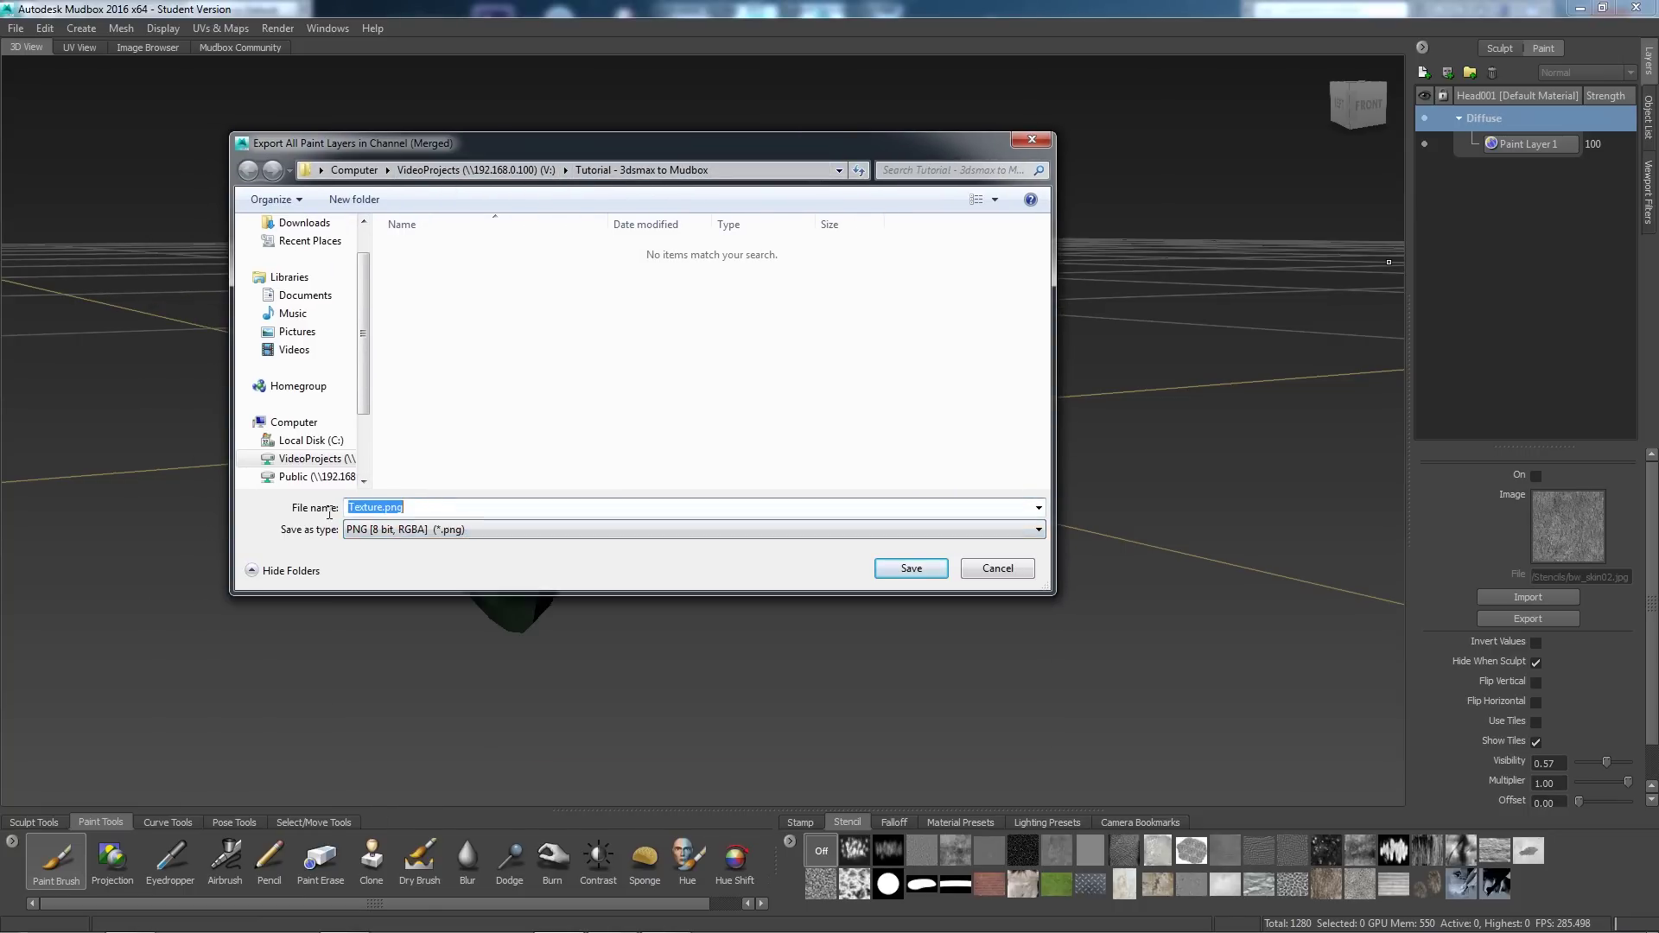
click(416, 512)
click(906, 568)
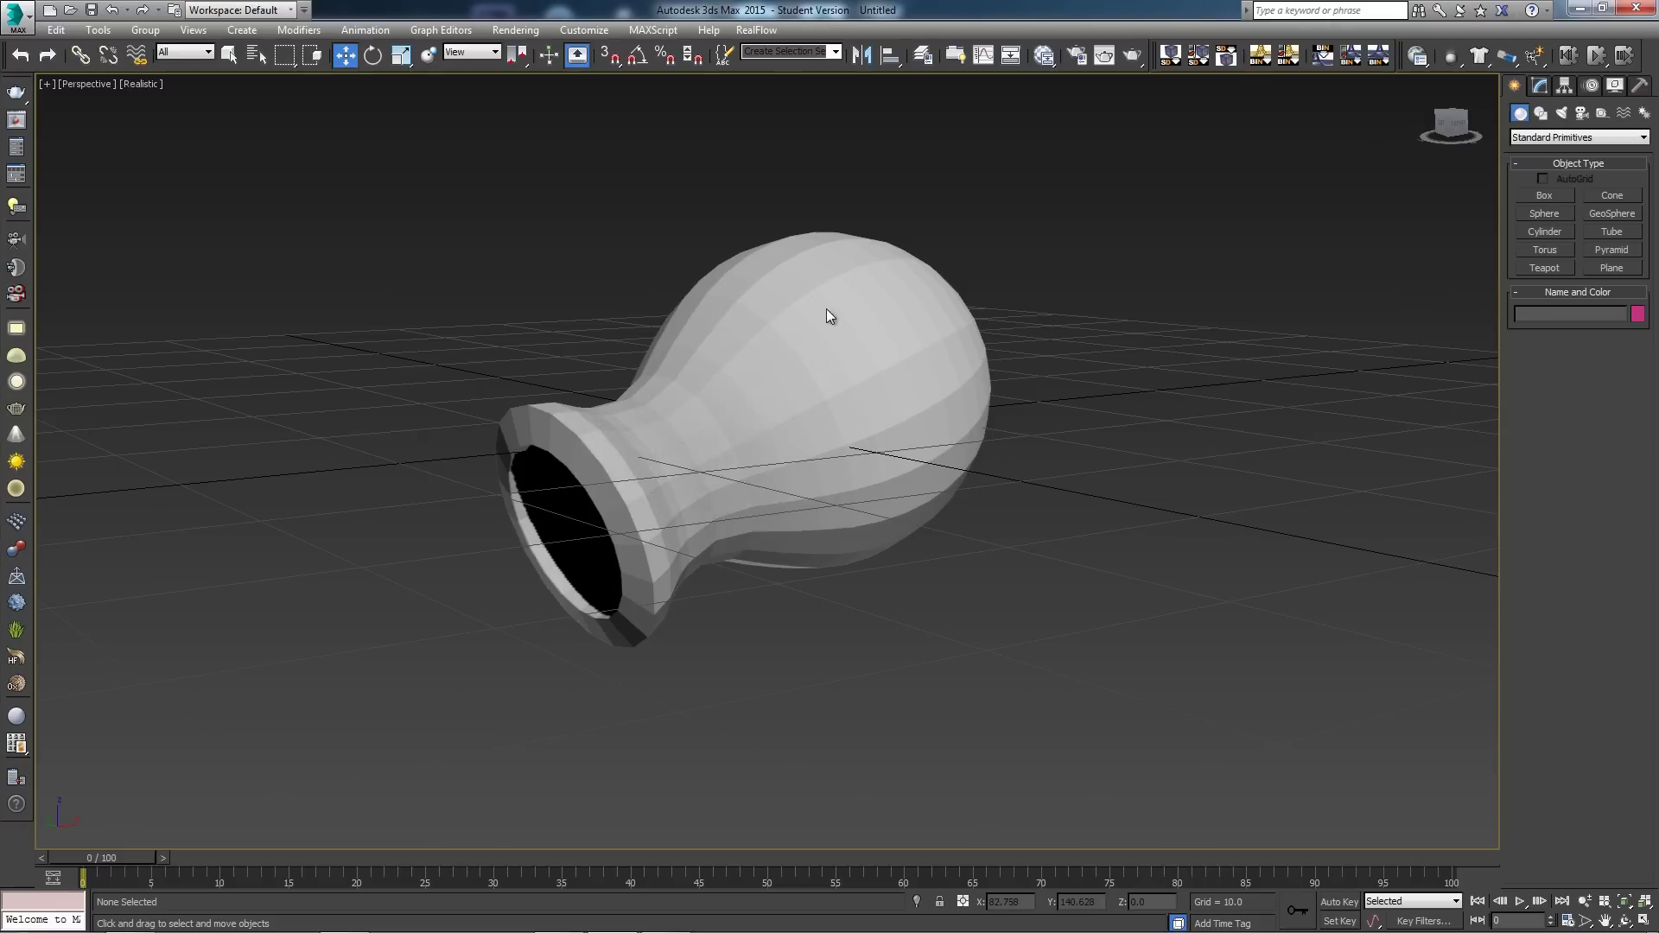
Step: Assign V-Ray Adv as the production renderer in Render Setup
click(516, 29)
click(537, 64)
scroll(645, 598, down, 5)
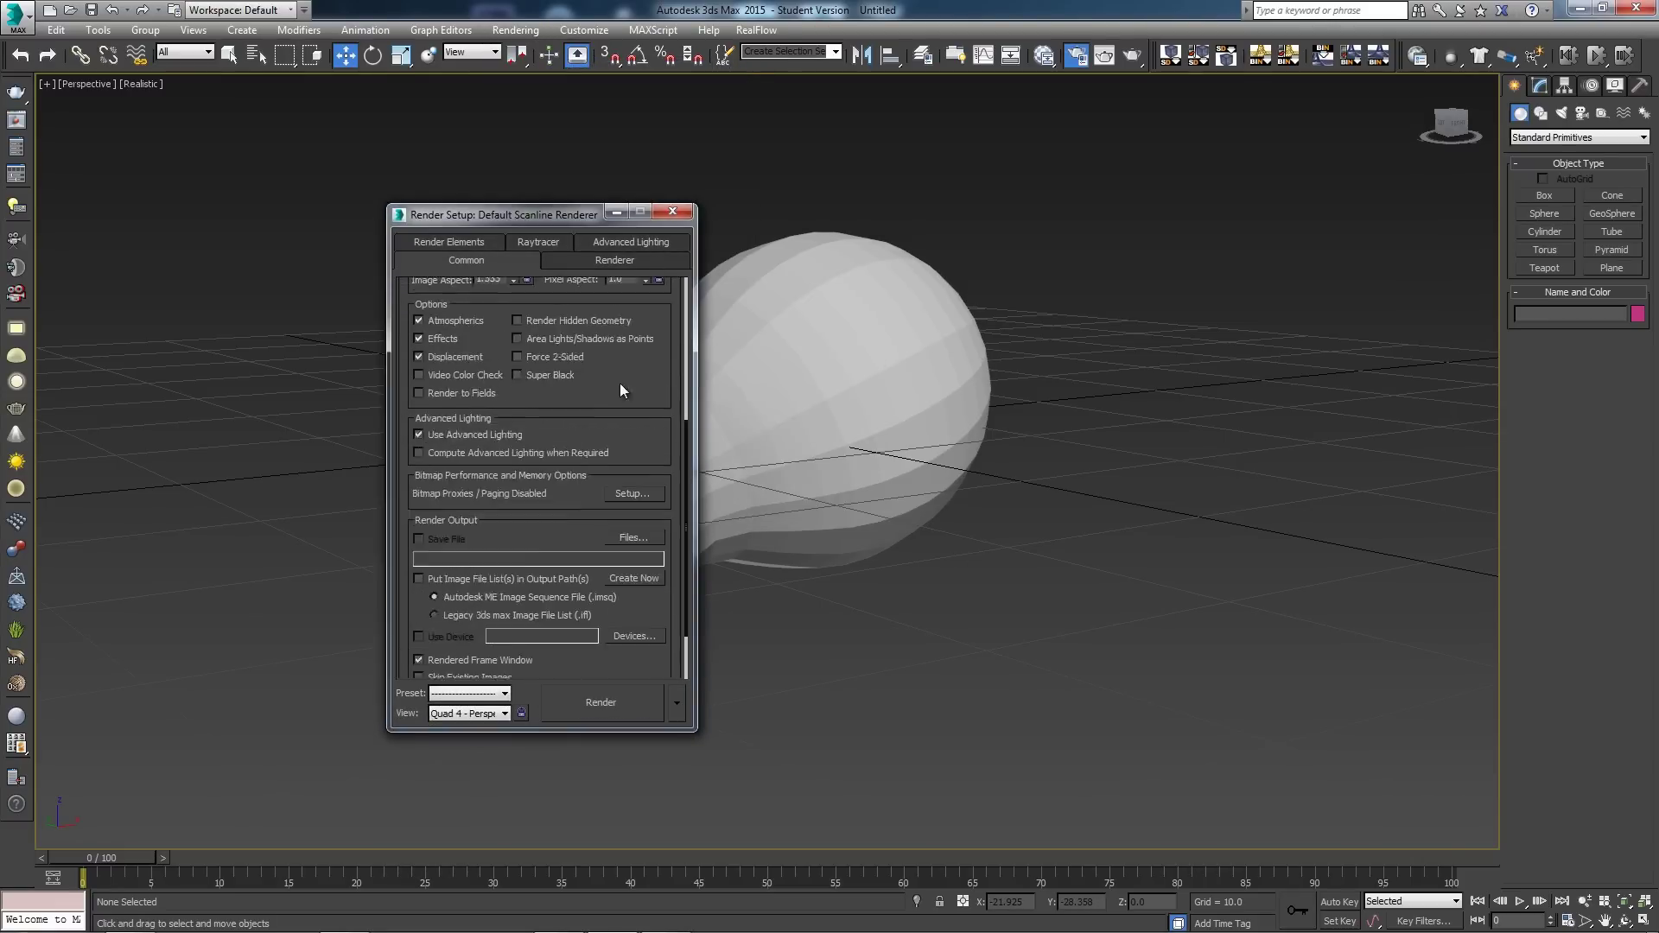
click(568, 667)
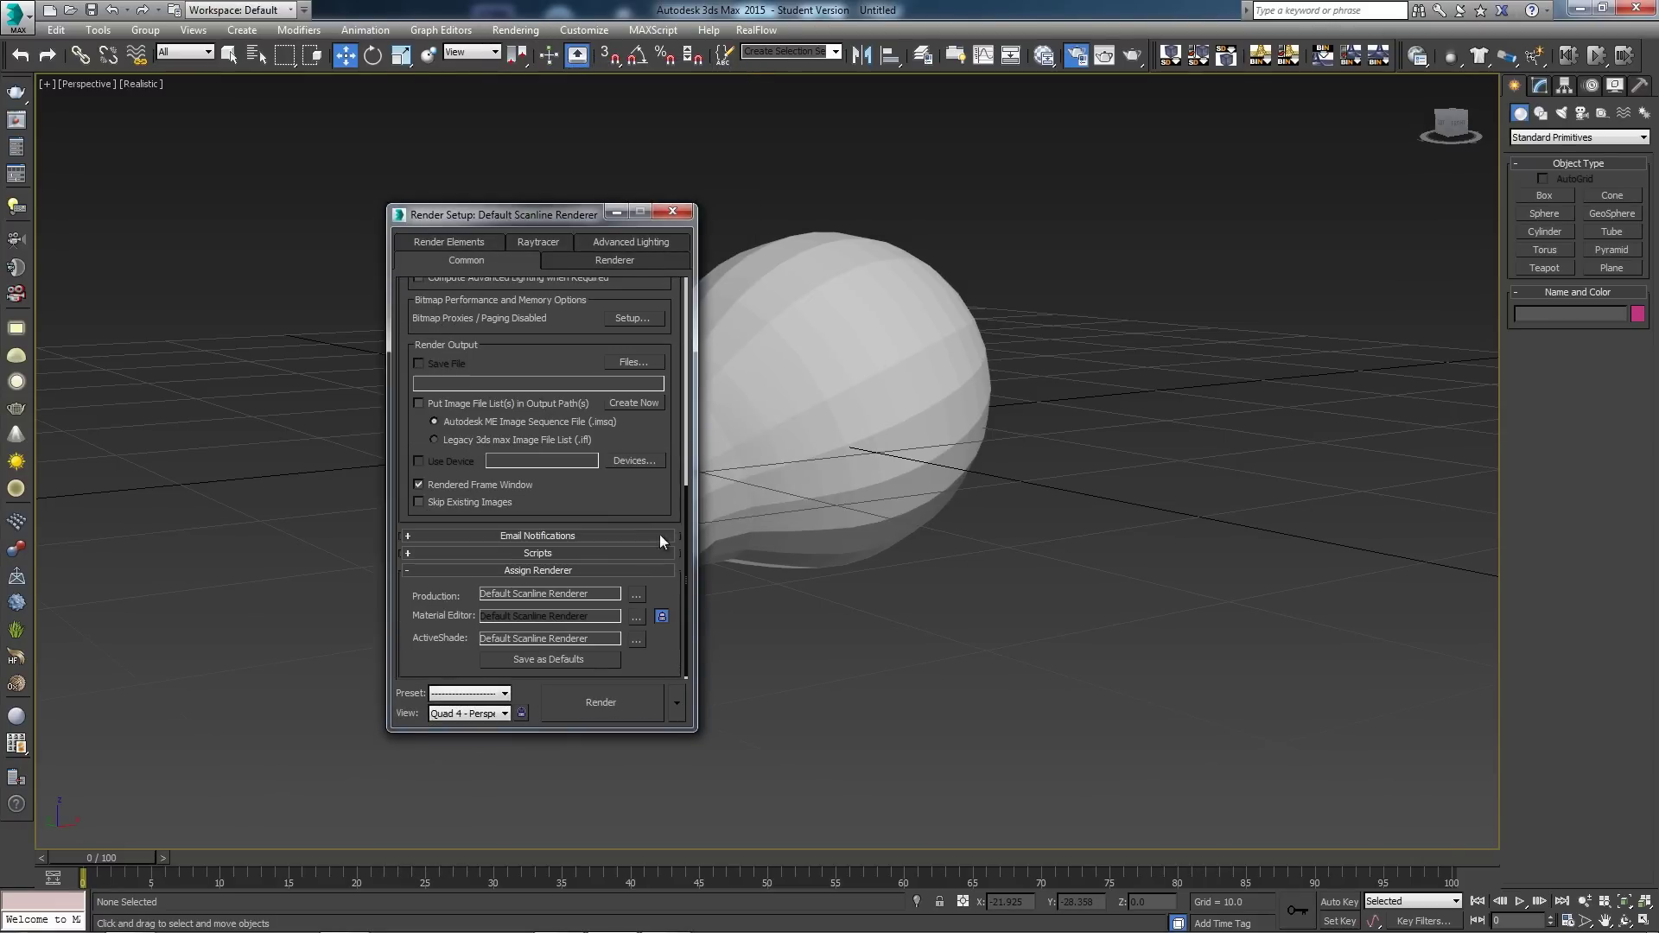
click(636, 595)
double_click(472, 406)
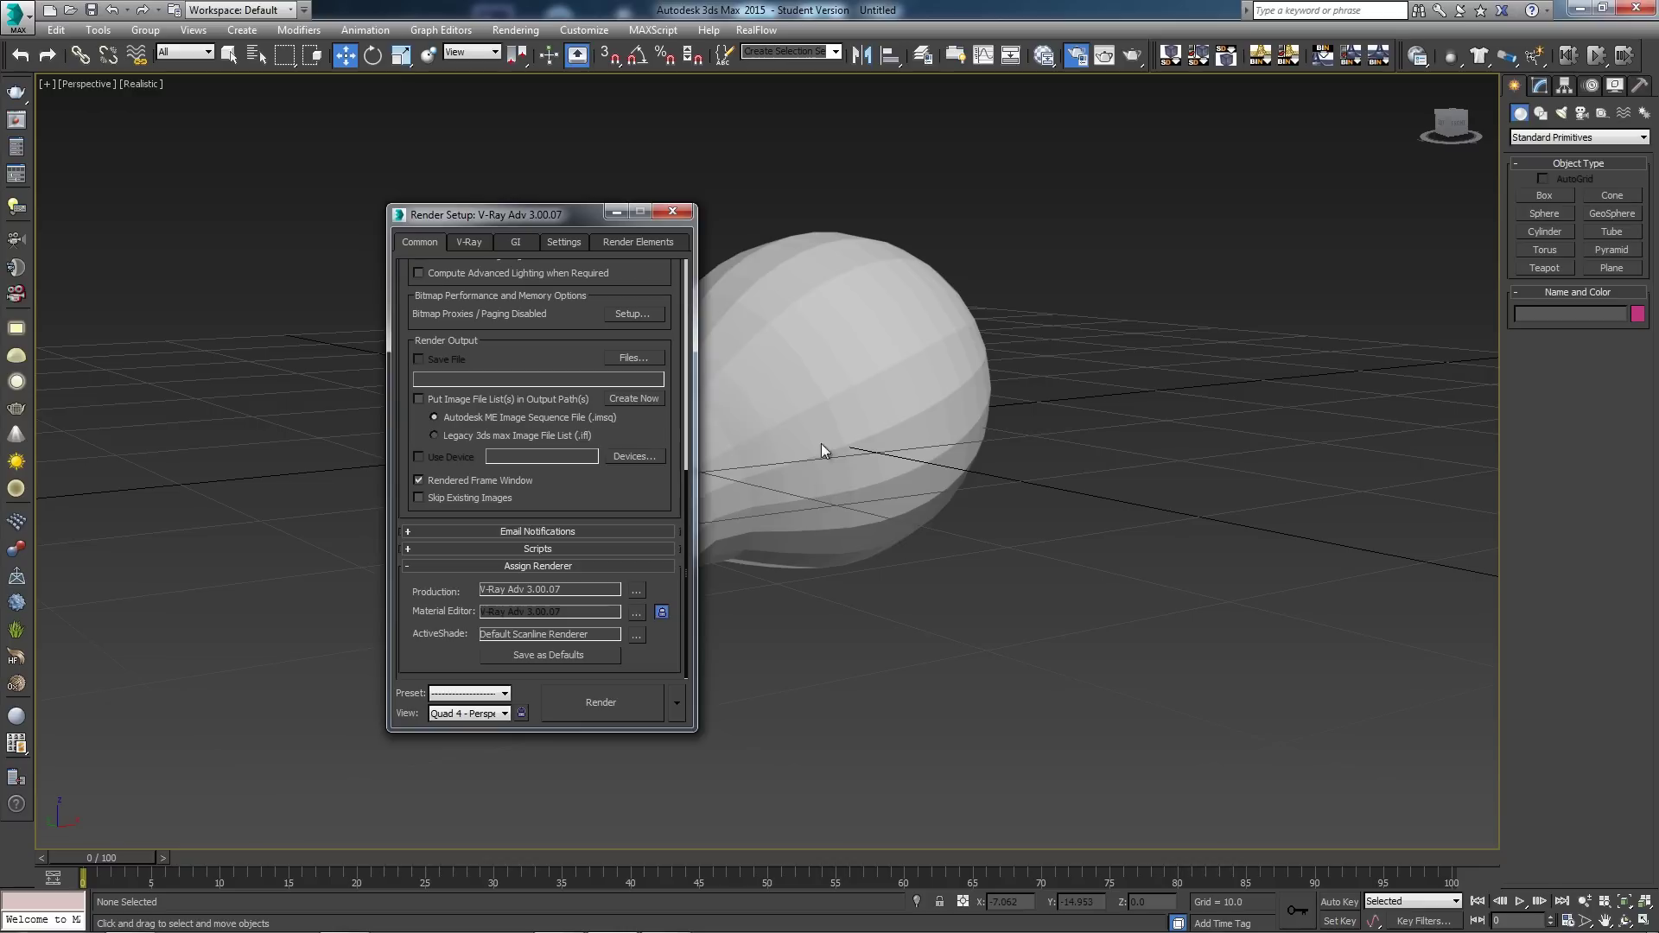
click(673, 212)
Step: Create a new VRayMtl node, Material #25, in the Slate Material Editor
click(1044, 54)
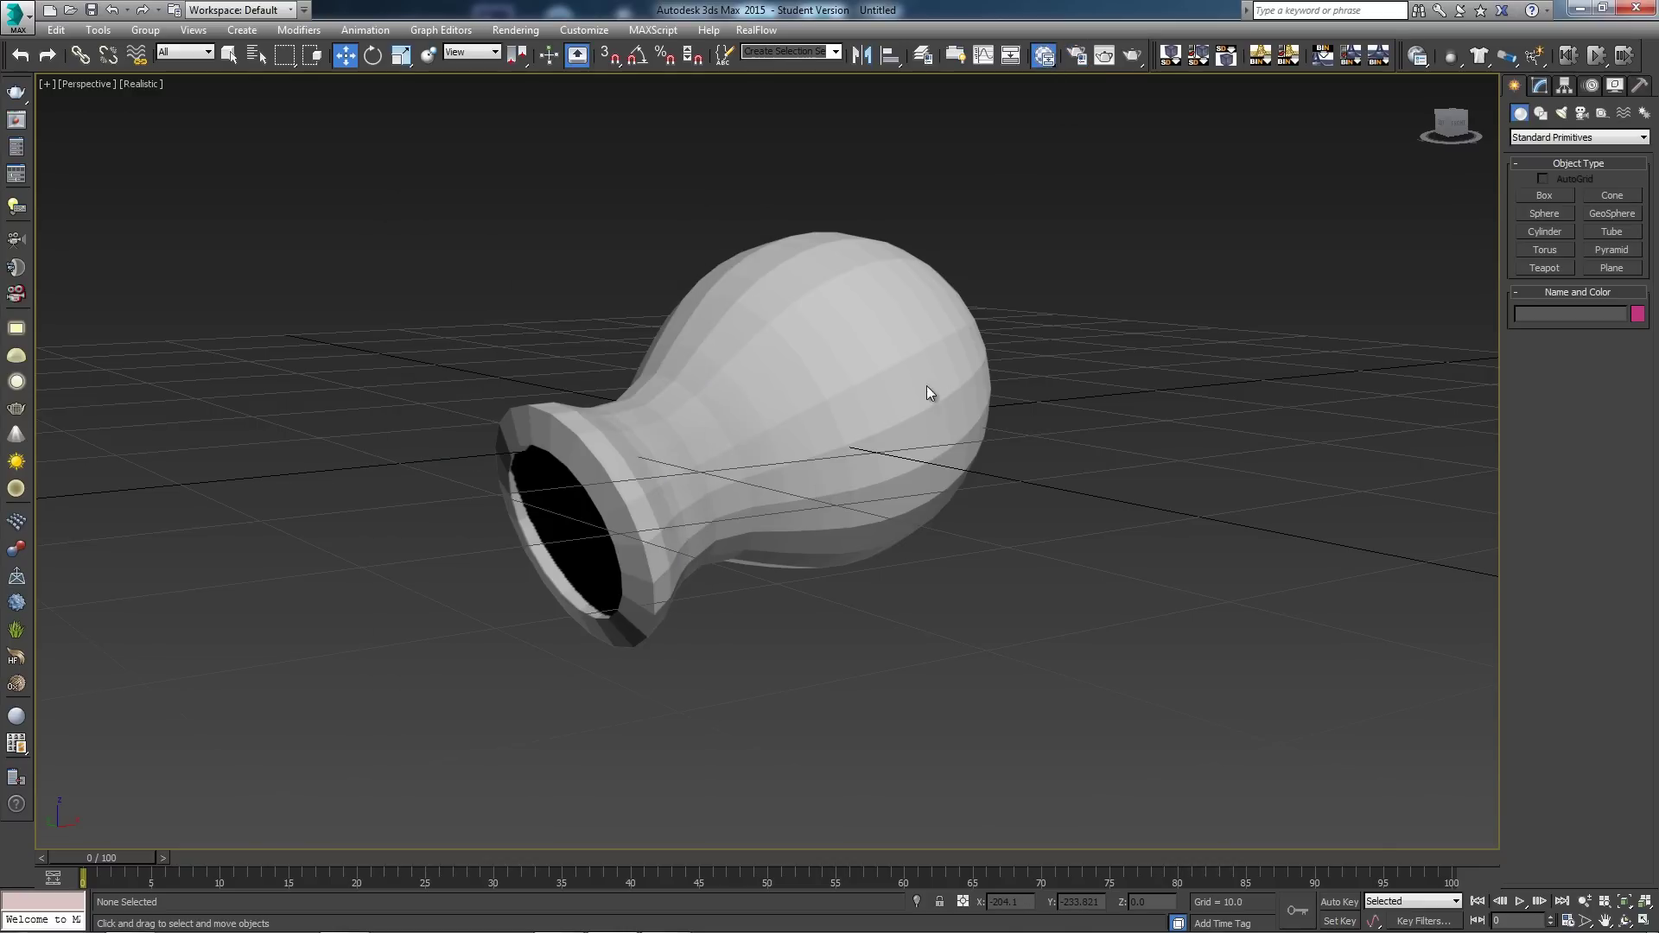
drag(432, 19, 685, 150)
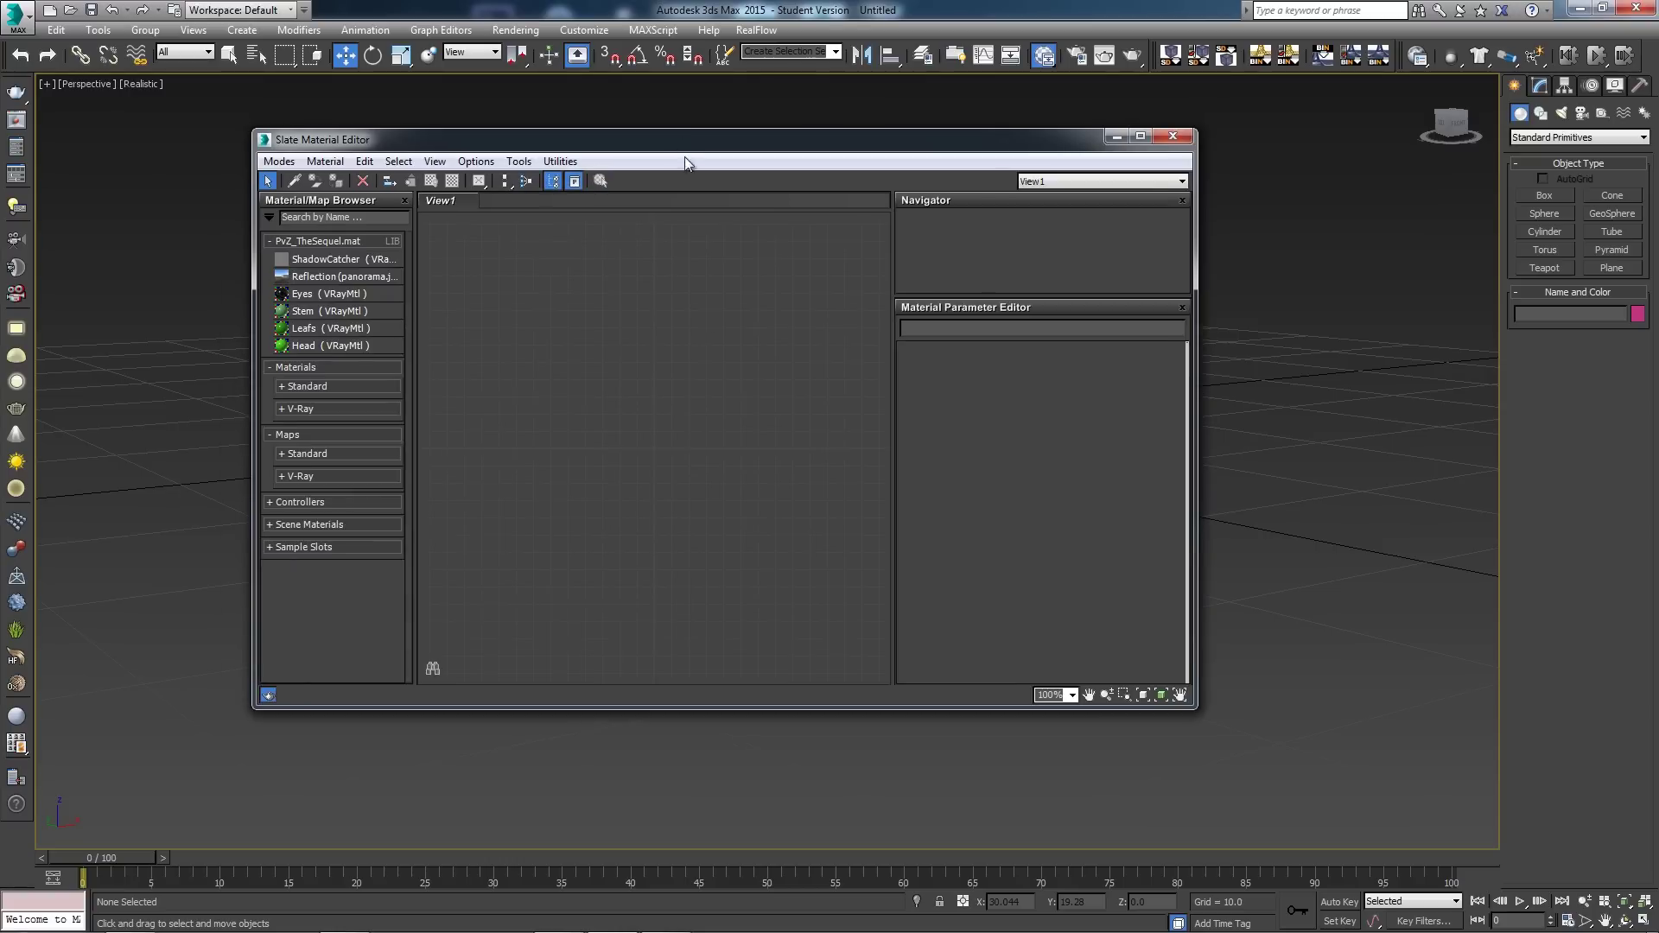
right_click(619, 297)
mouse_move(677, 332)
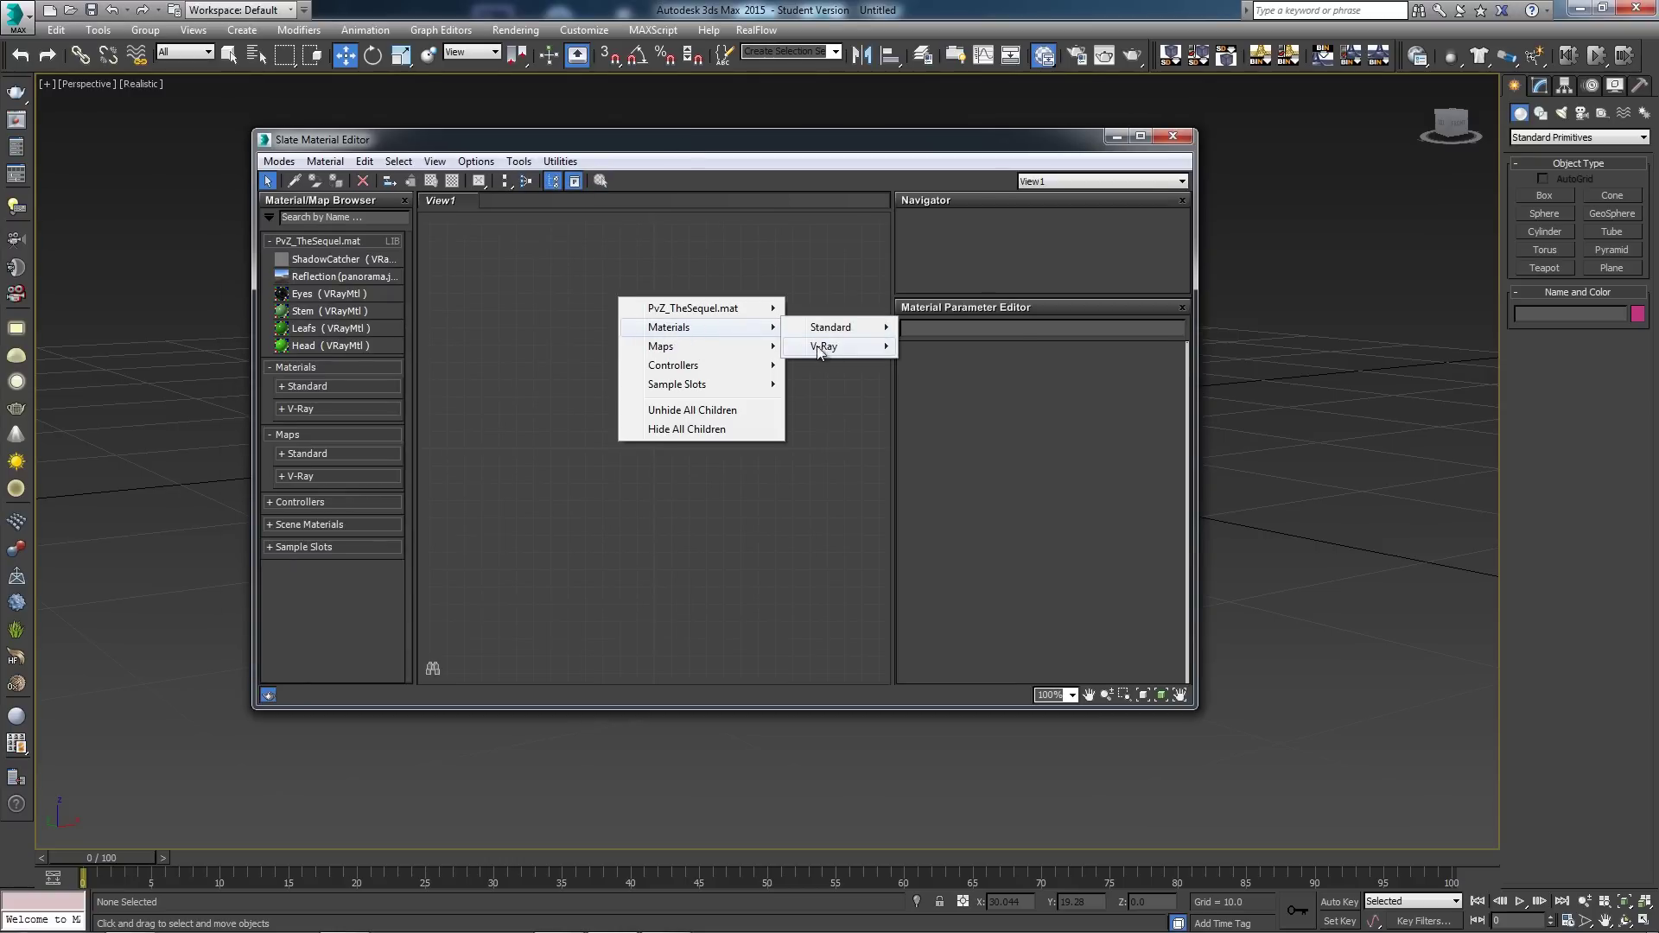
mouse_move(831, 350)
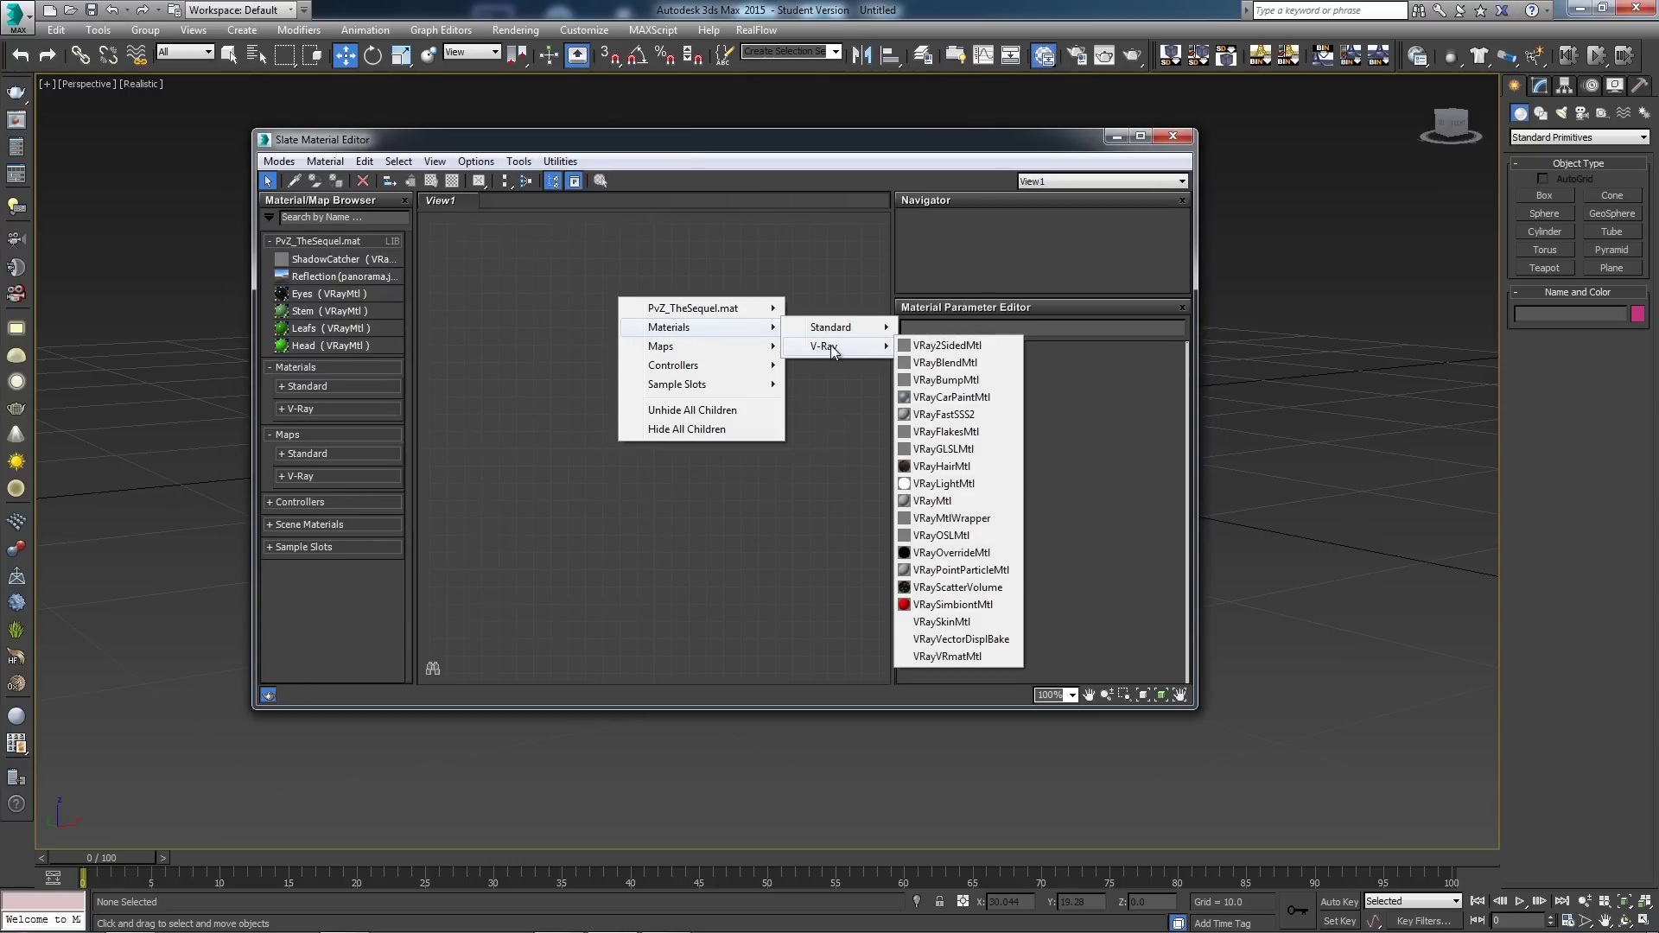
click(936, 501)
drag(607, 289, 499, 367)
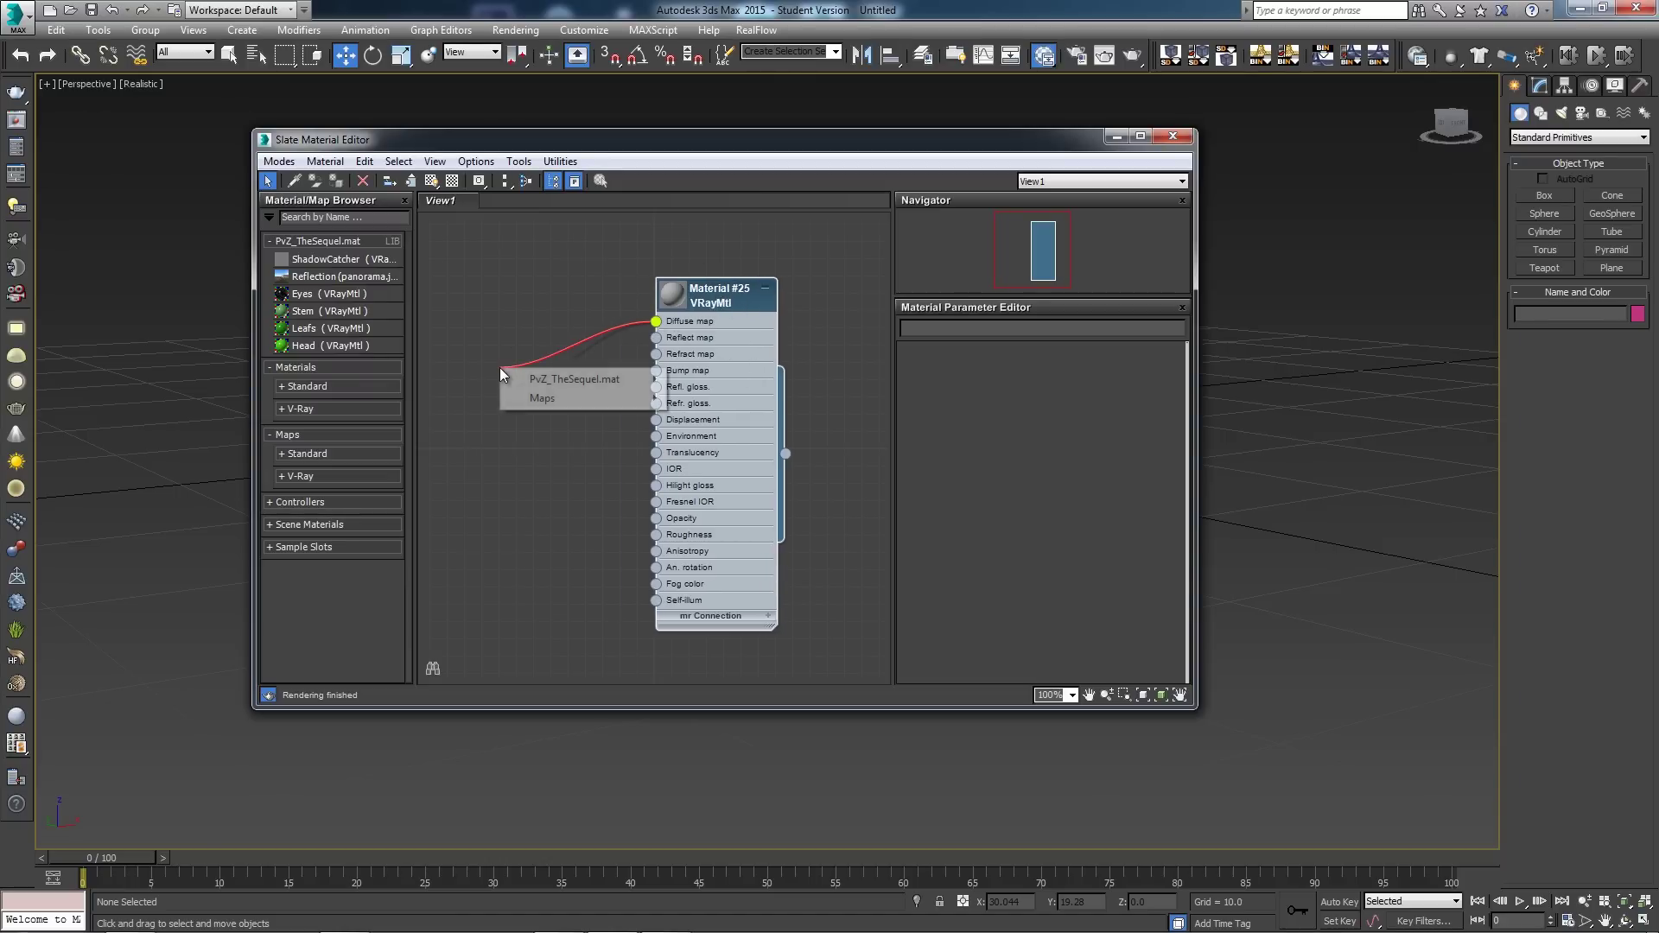
Step: Connect a Bitmap using Texture.png to Material #25's diffuse channel
mouse_move(586, 398)
mouse_move(700, 398)
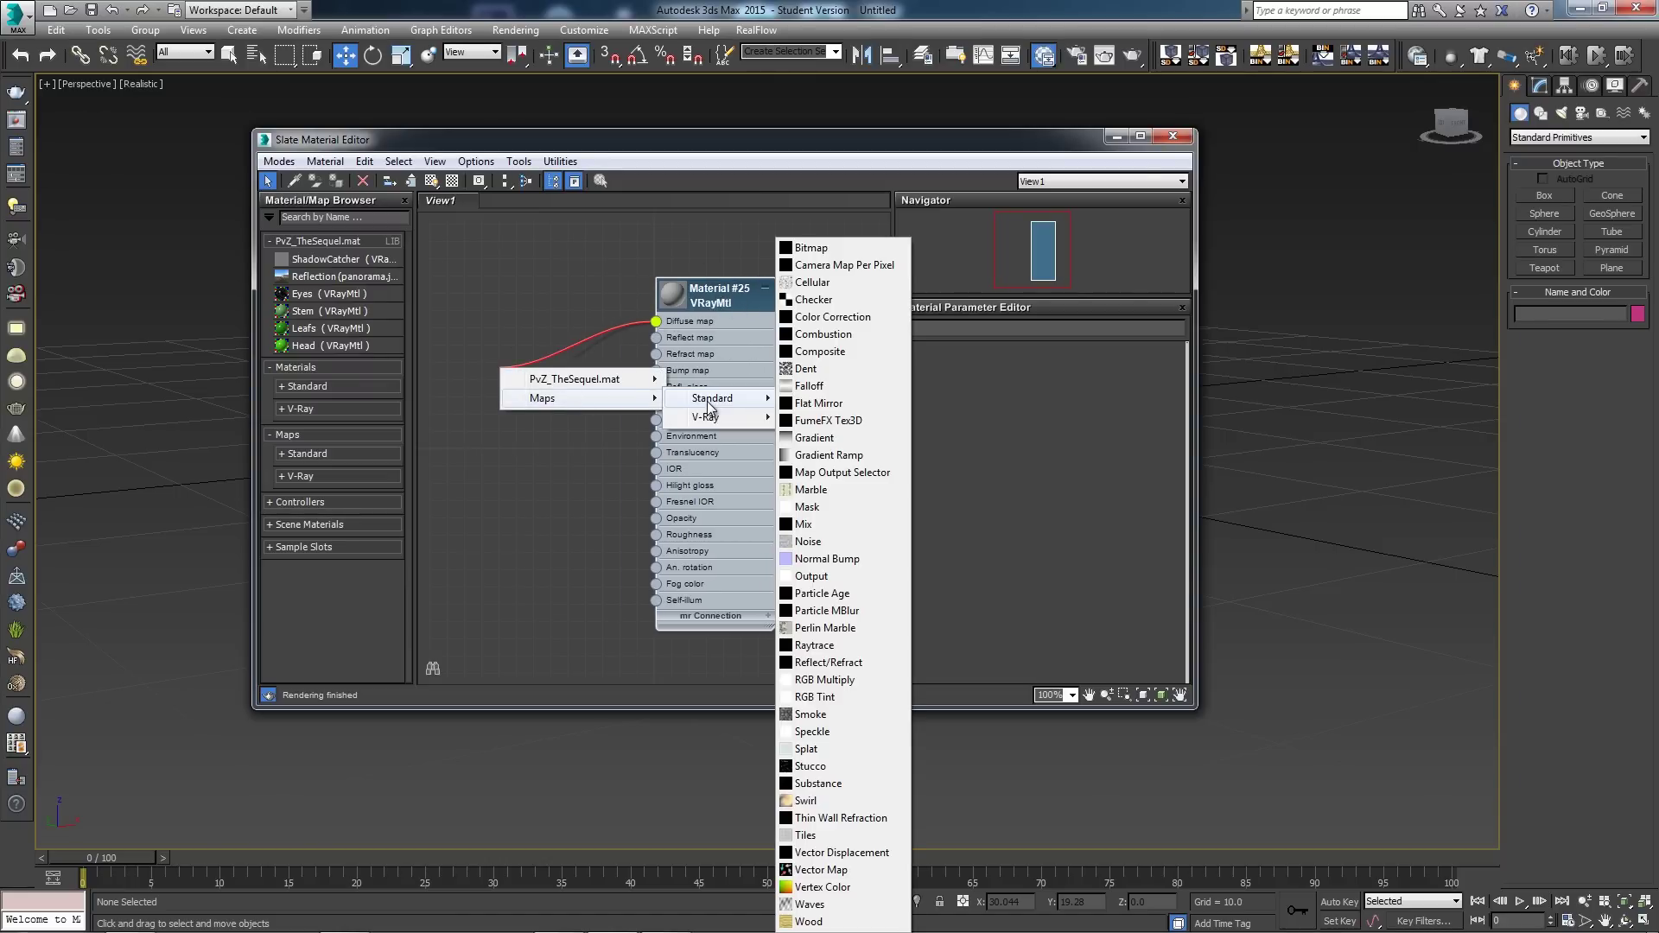
click(816, 249)
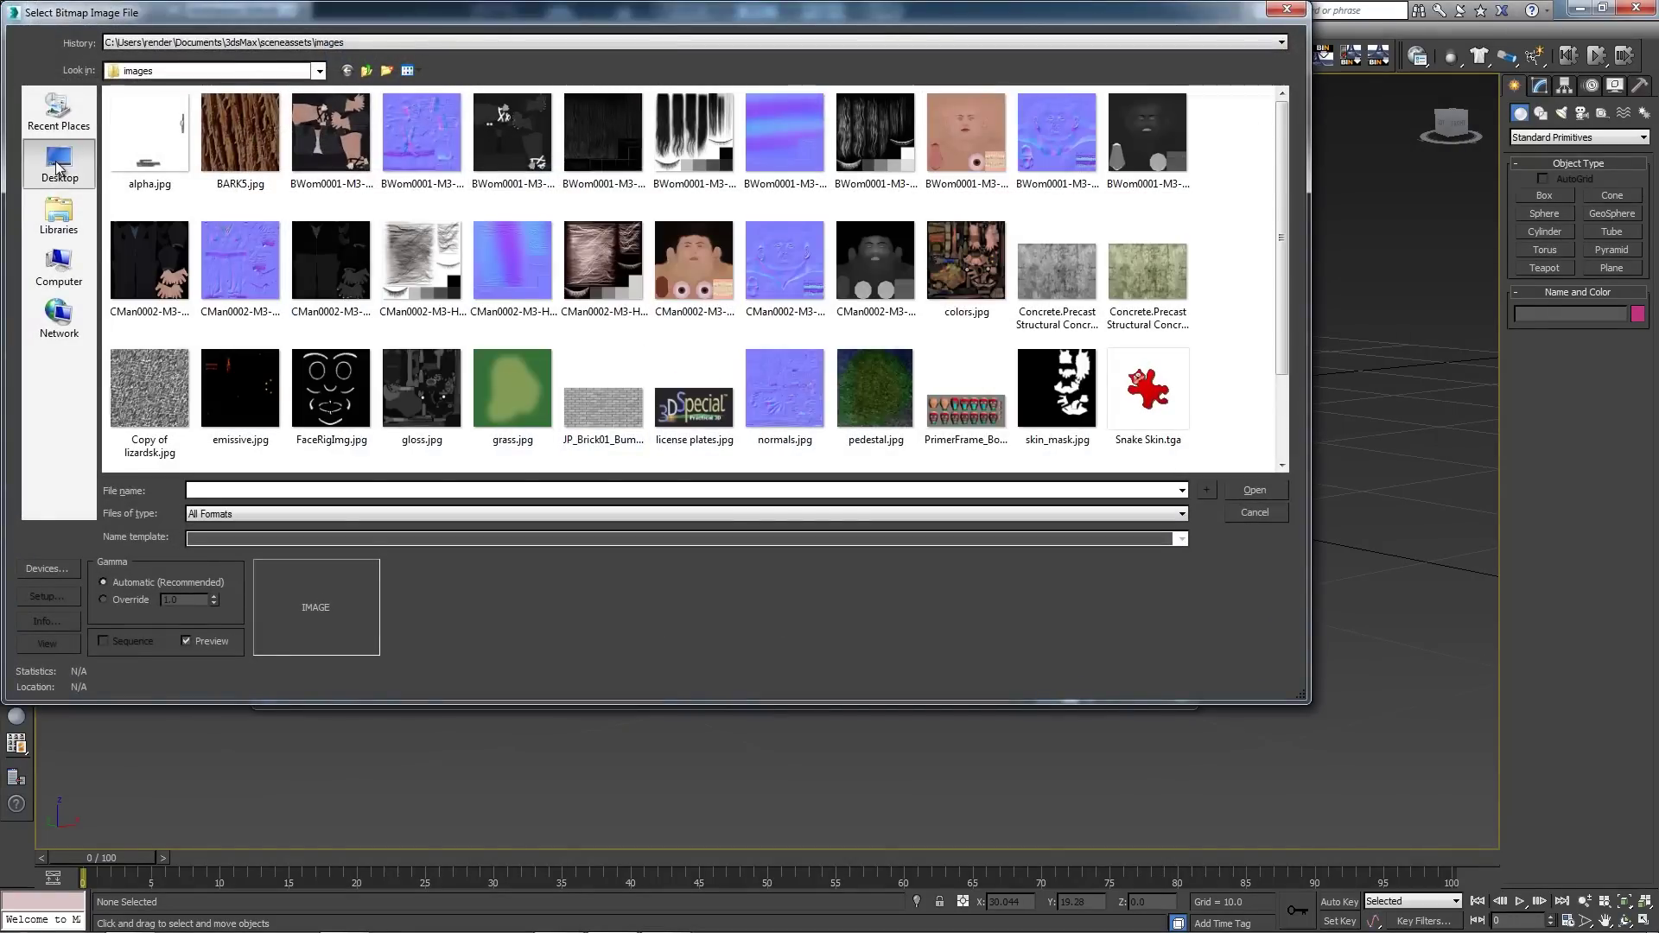
click(59, 160)
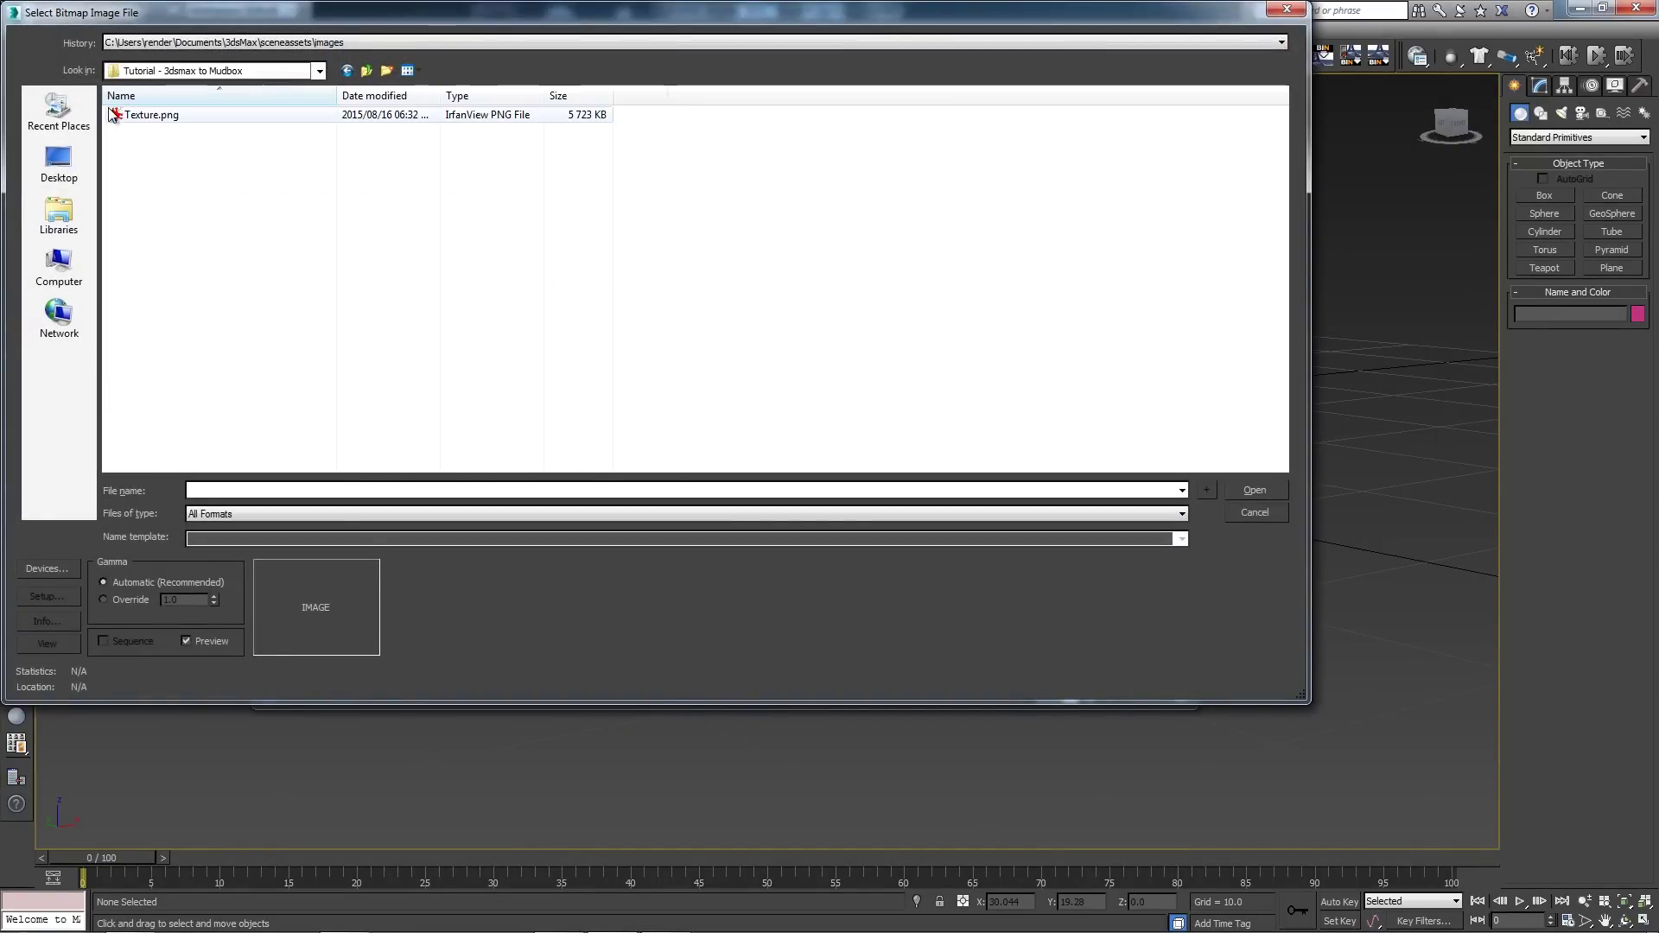
click(152, 115)
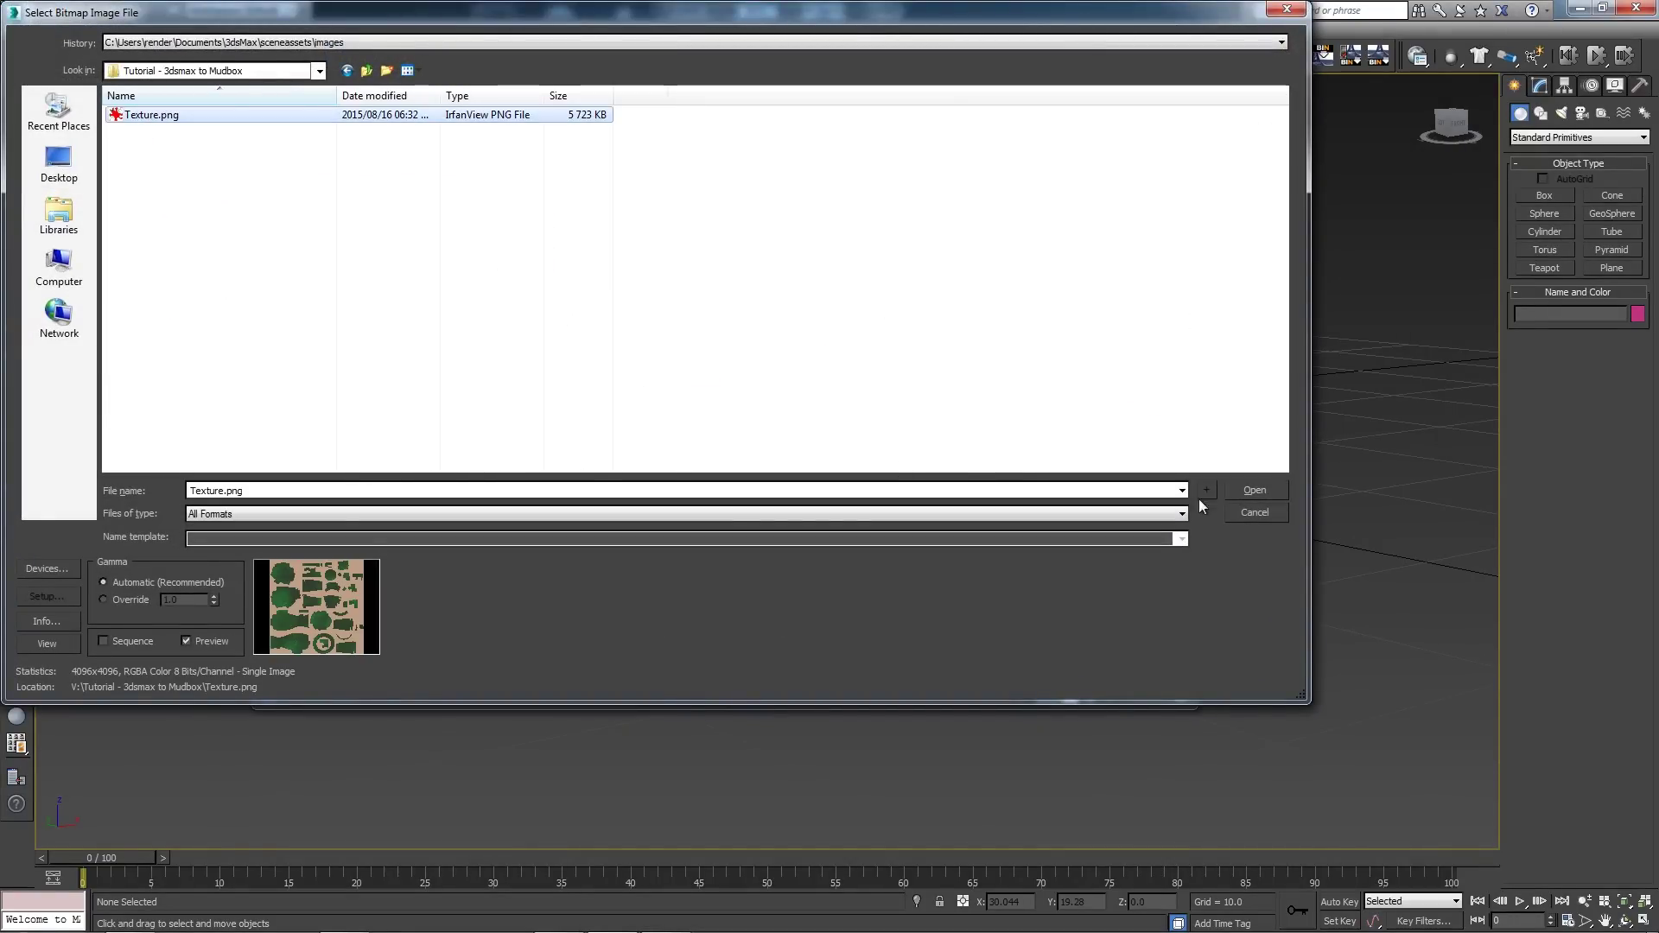
click(1250, 490)
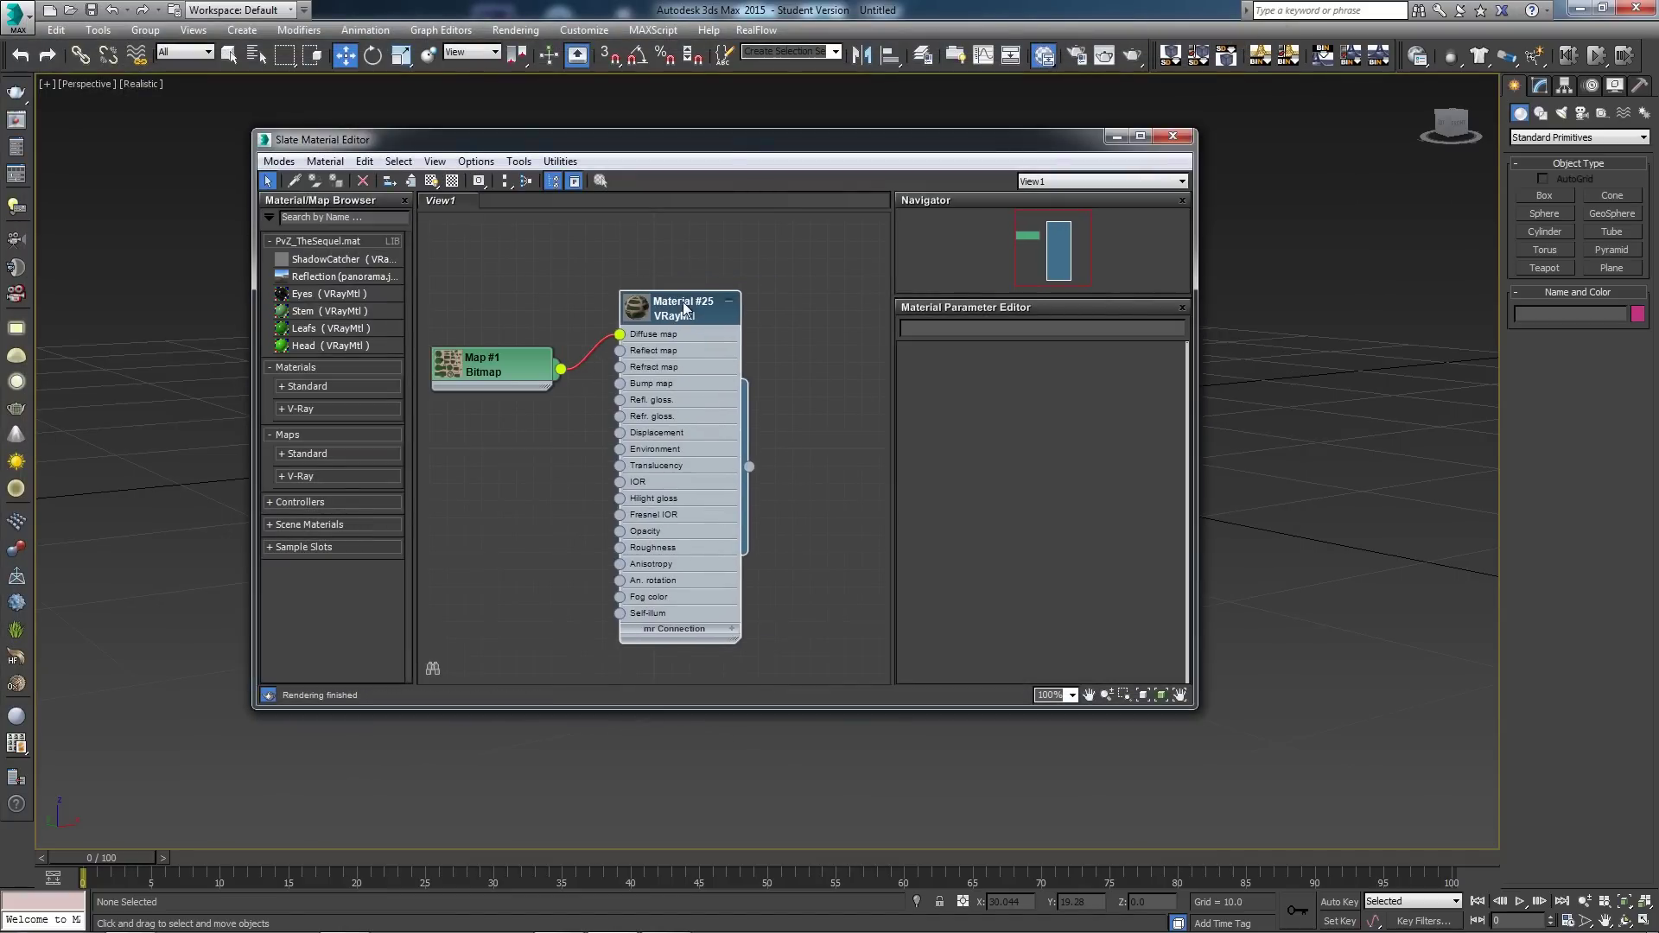
Step: Apply Material #25 to the vase and show its texture shaded in the viewport
drag(728, 144, 1280, 186)
drag(1312, 489, 711, 393)
drag(1118, 162, 561, 183)
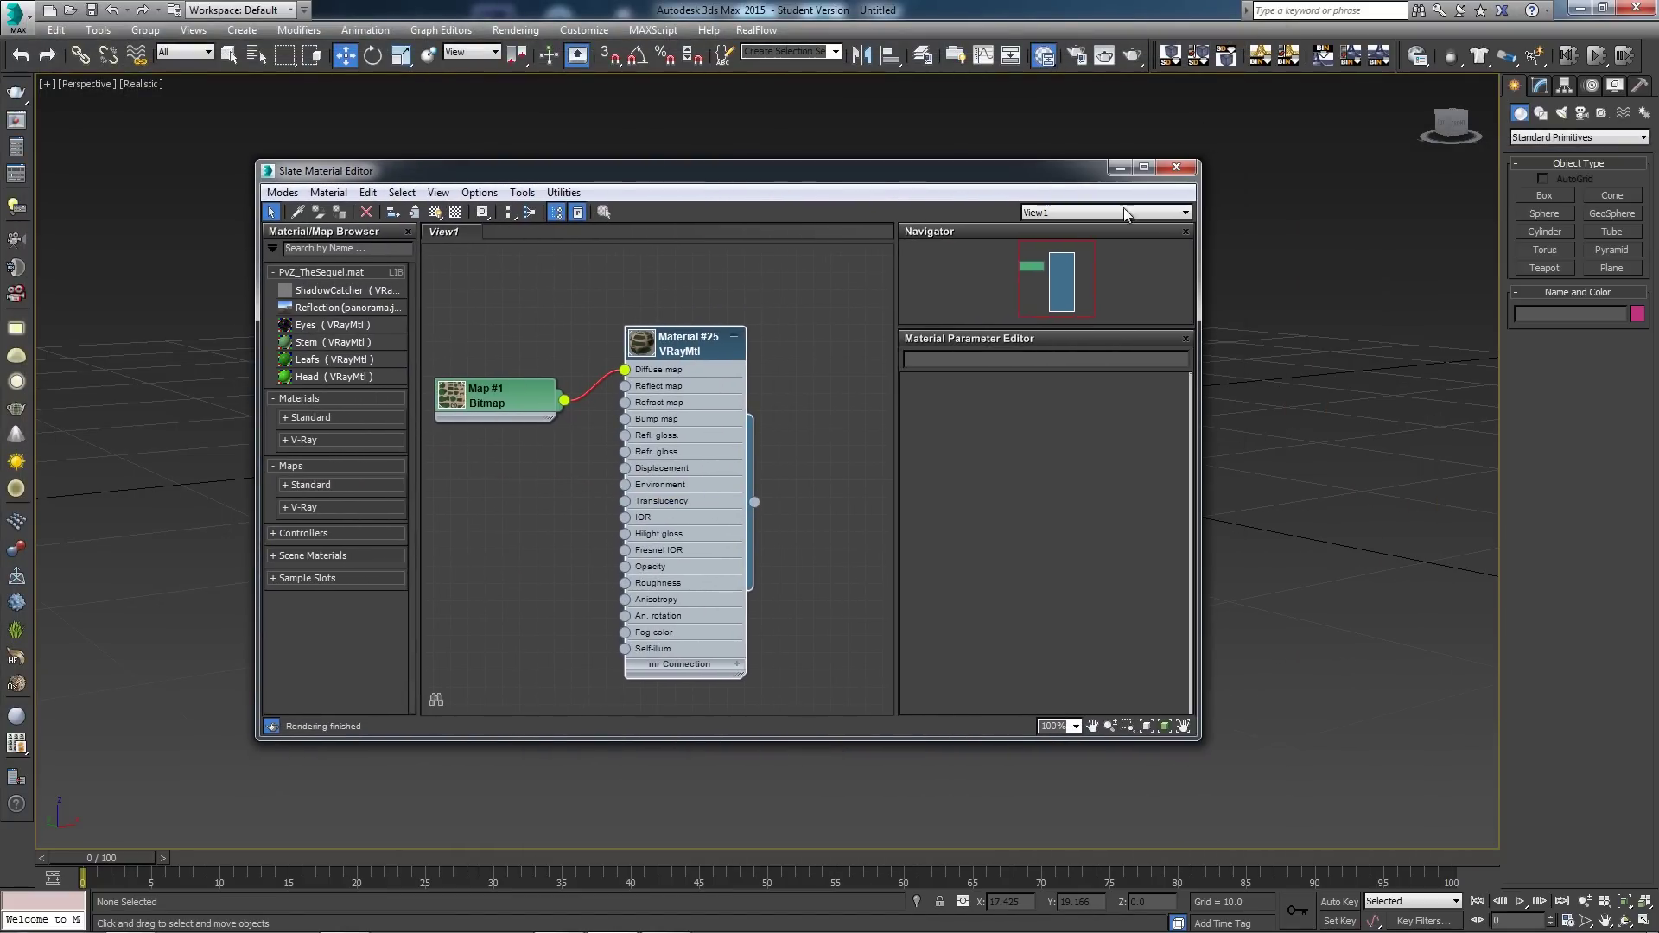
click(436, 213)
click(1176, 166)
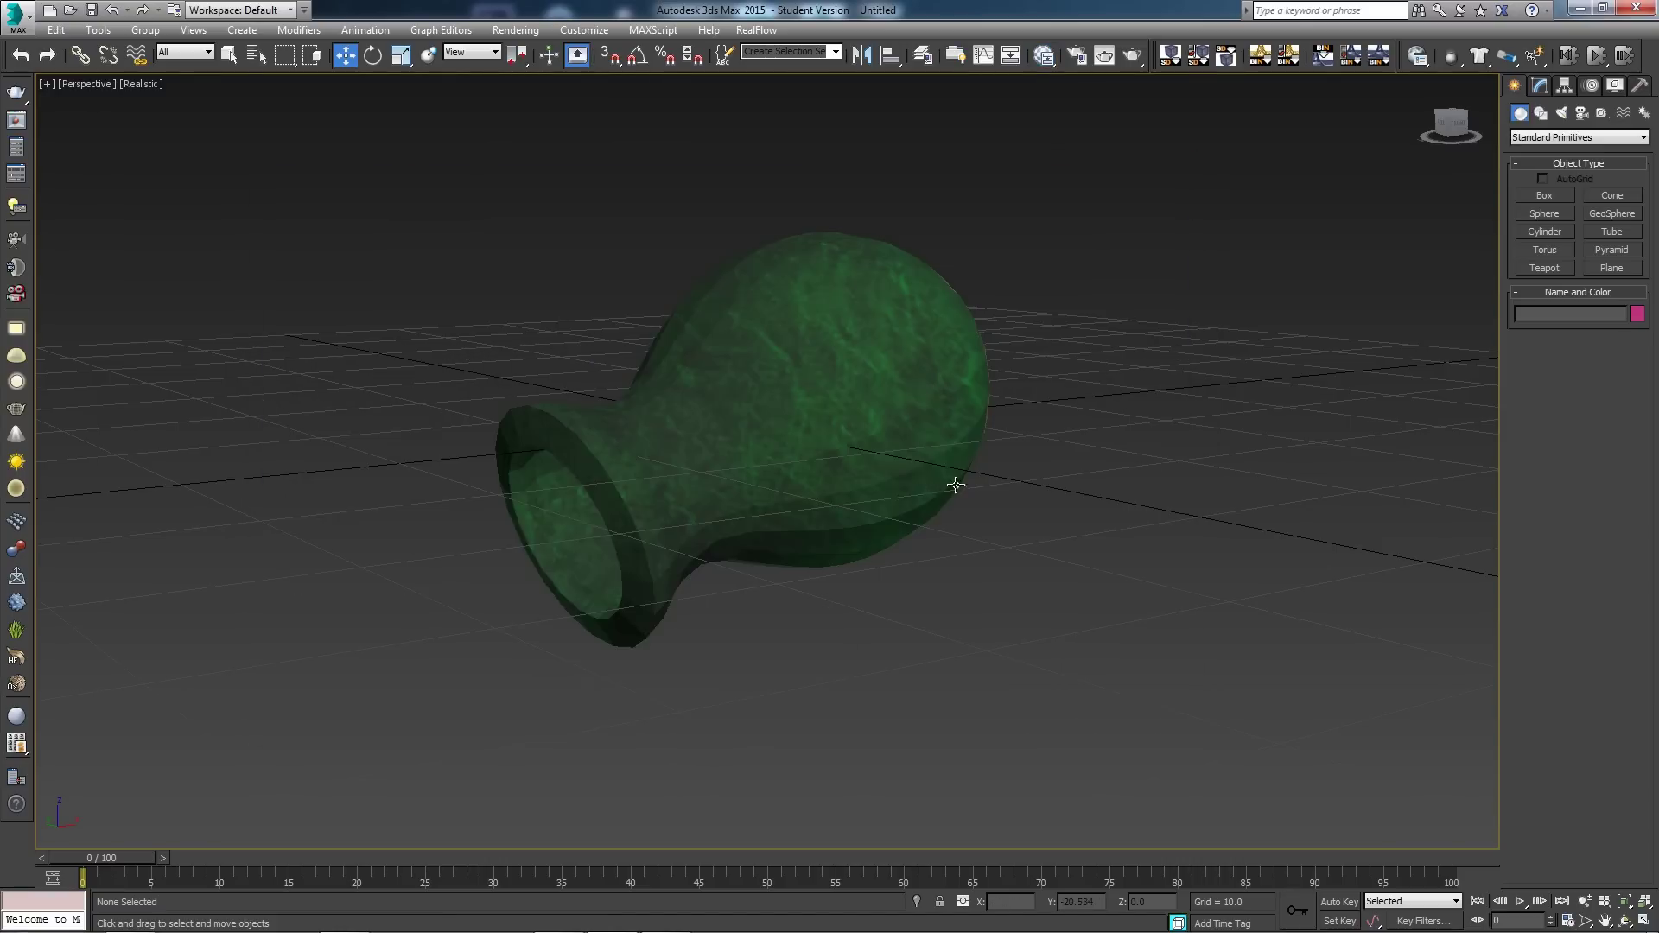
mouse_move(955, 481)
middle_down()
mouse_move(885, 475)
mouse_move(993, 485)
mouse_move(847, 493)
middle_up()
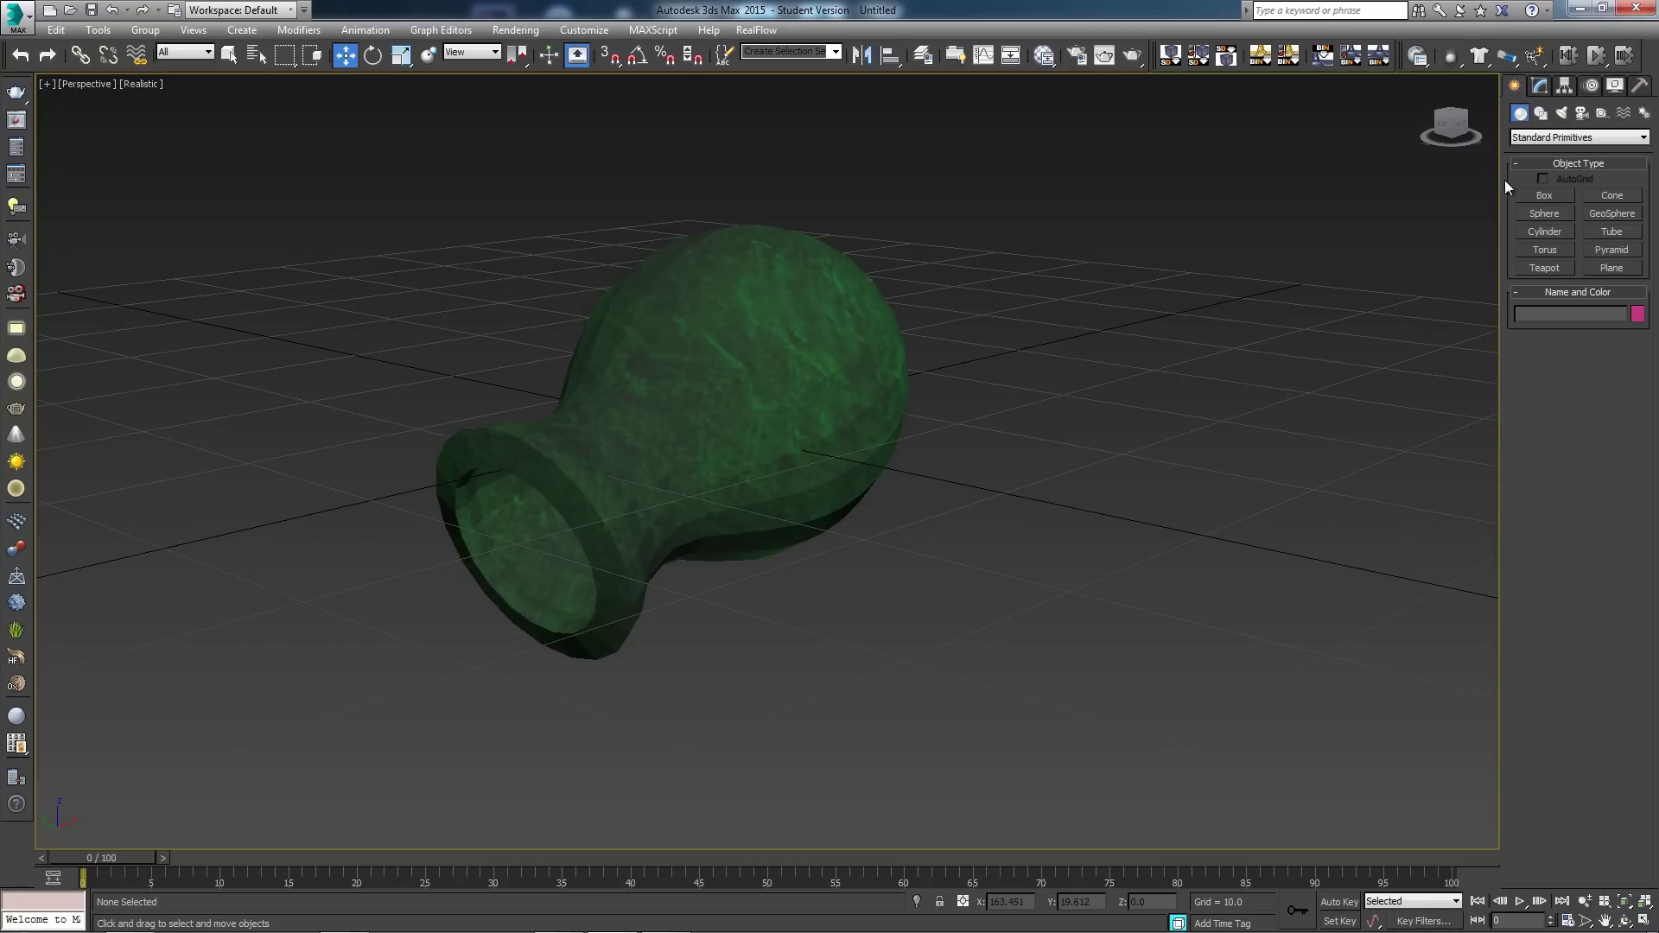
Step: Create a VRay plane light and raise it above the vase
click(1561, 115)
click(1579, 137)
click(1547, 182)
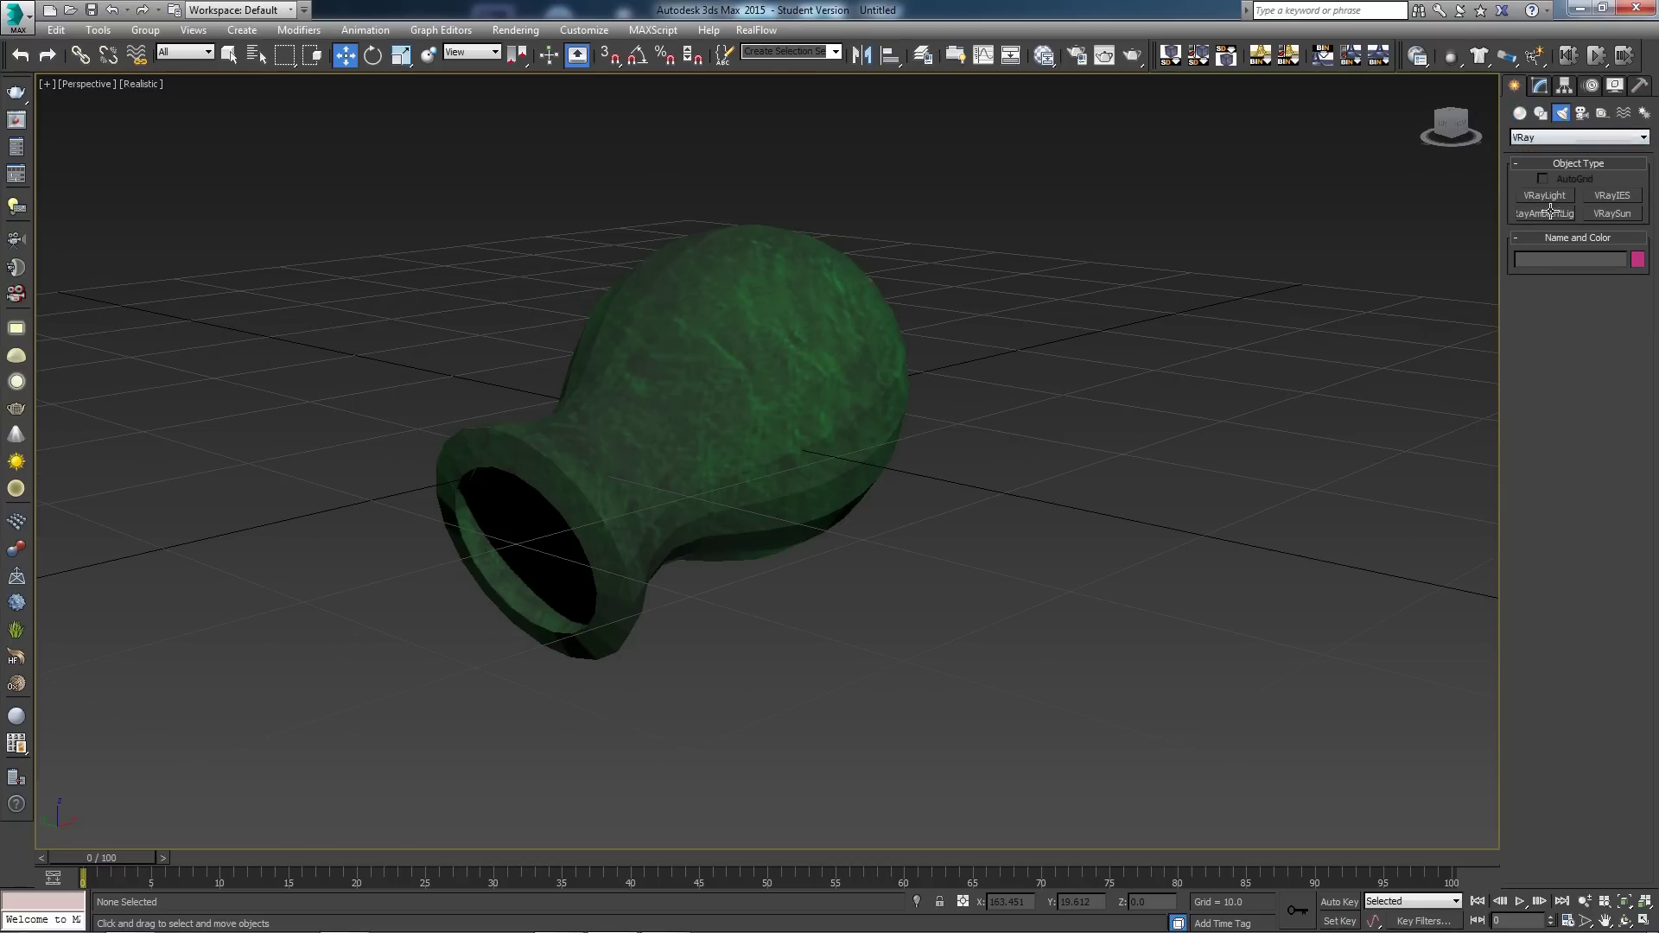
drag(433, 678, 1100, 289)
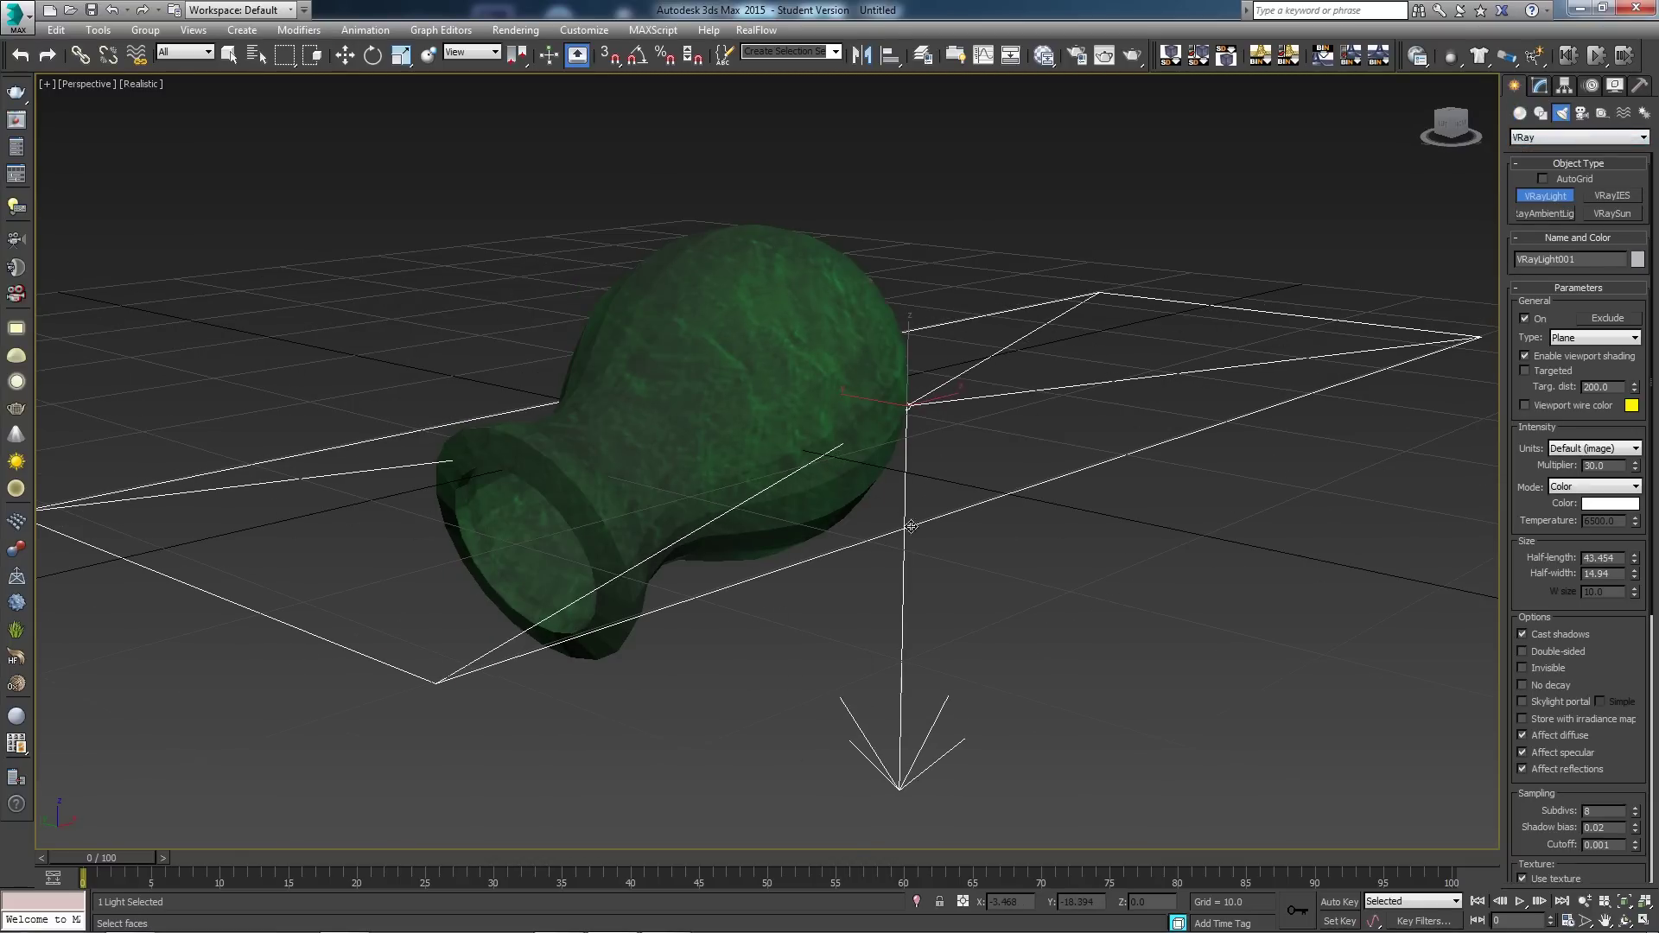
right_click(847, 508)
scroll(847, 508, down, 5)
drag(847, 508, 851, 199)
Step: Apply a TurboSmooth modifier to the vase object Head001
scroll(847, 464, up, 5)
click(556, 648)
key(z)
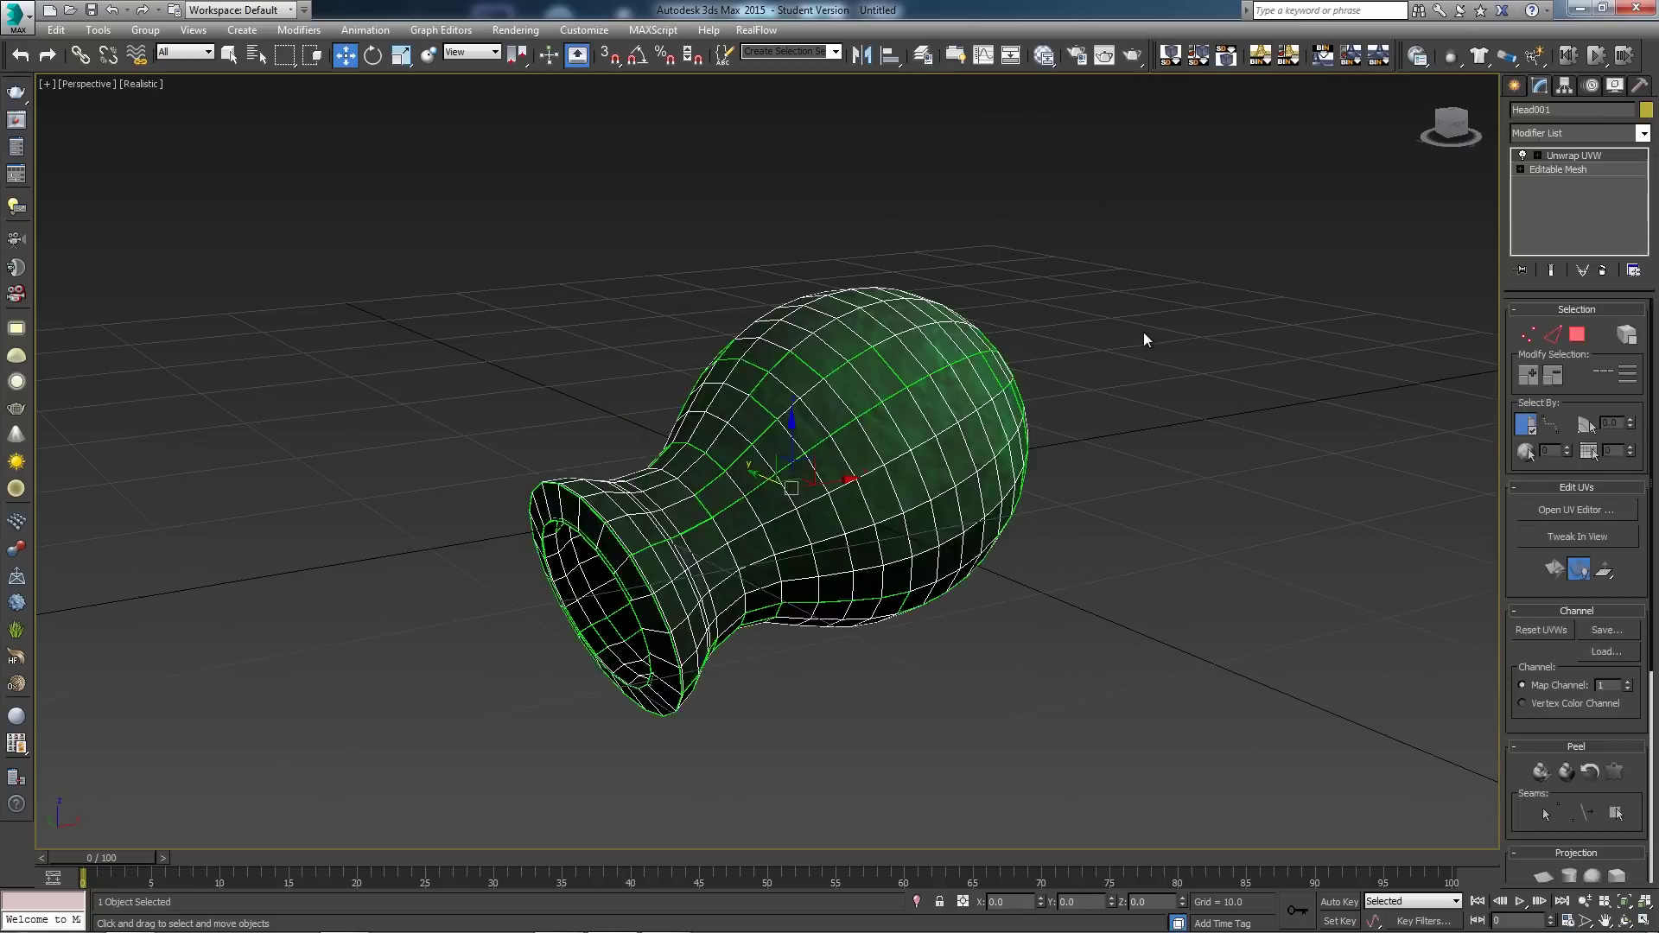
click(1147, 335)
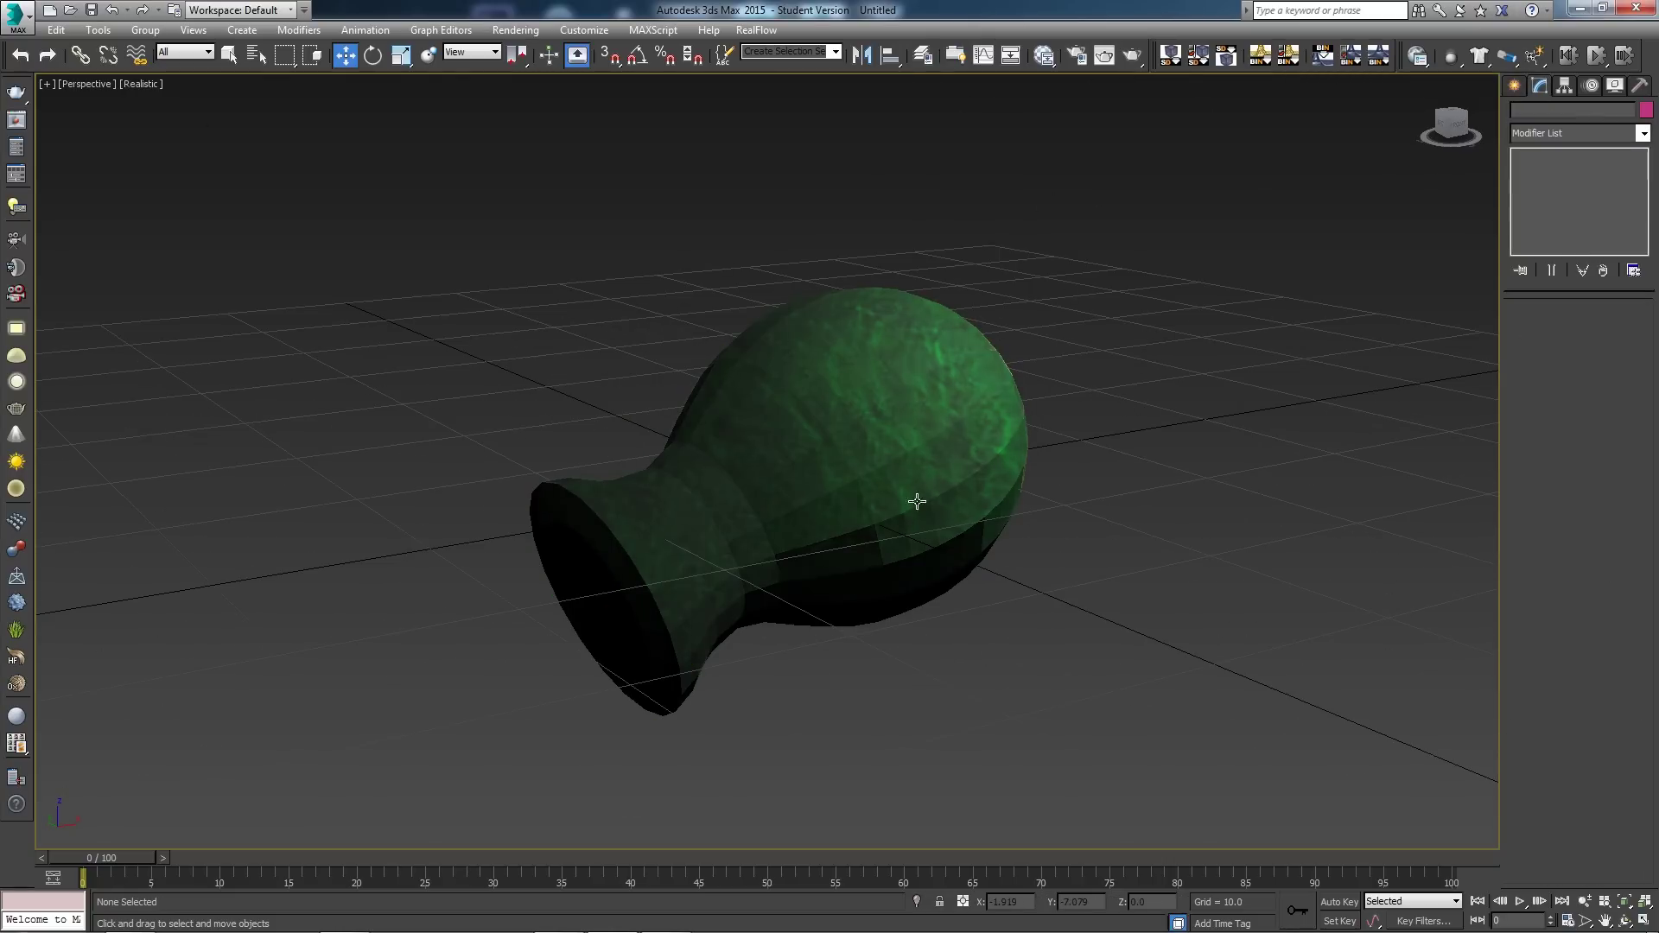
click(849, 444)
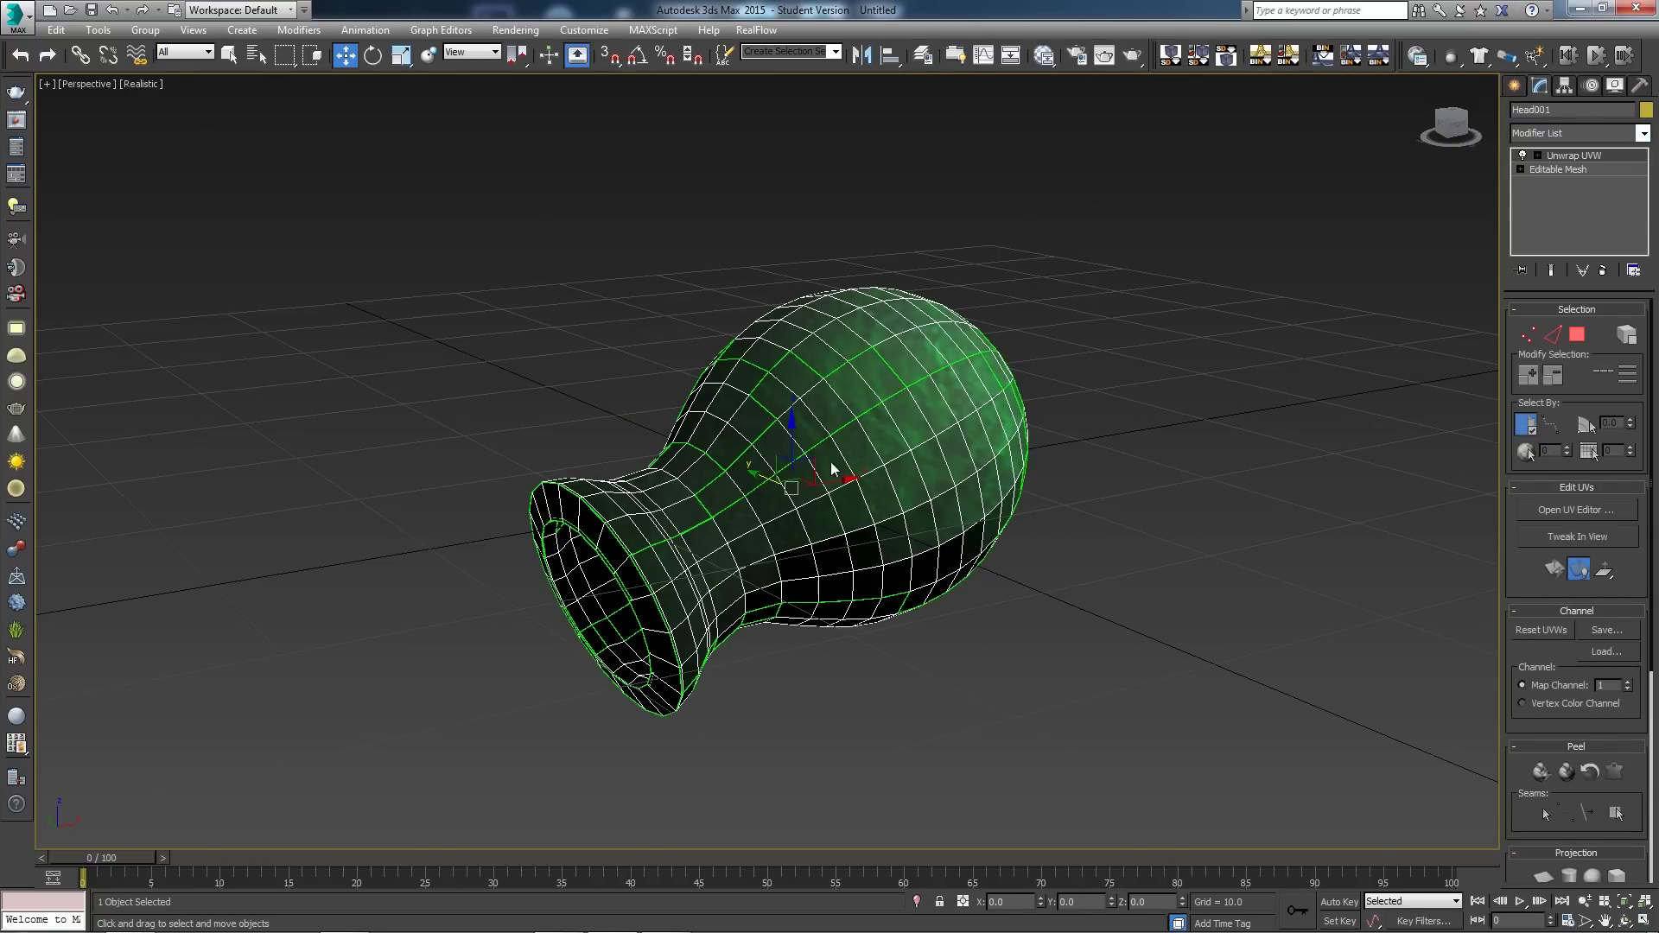
click(1643, 133)
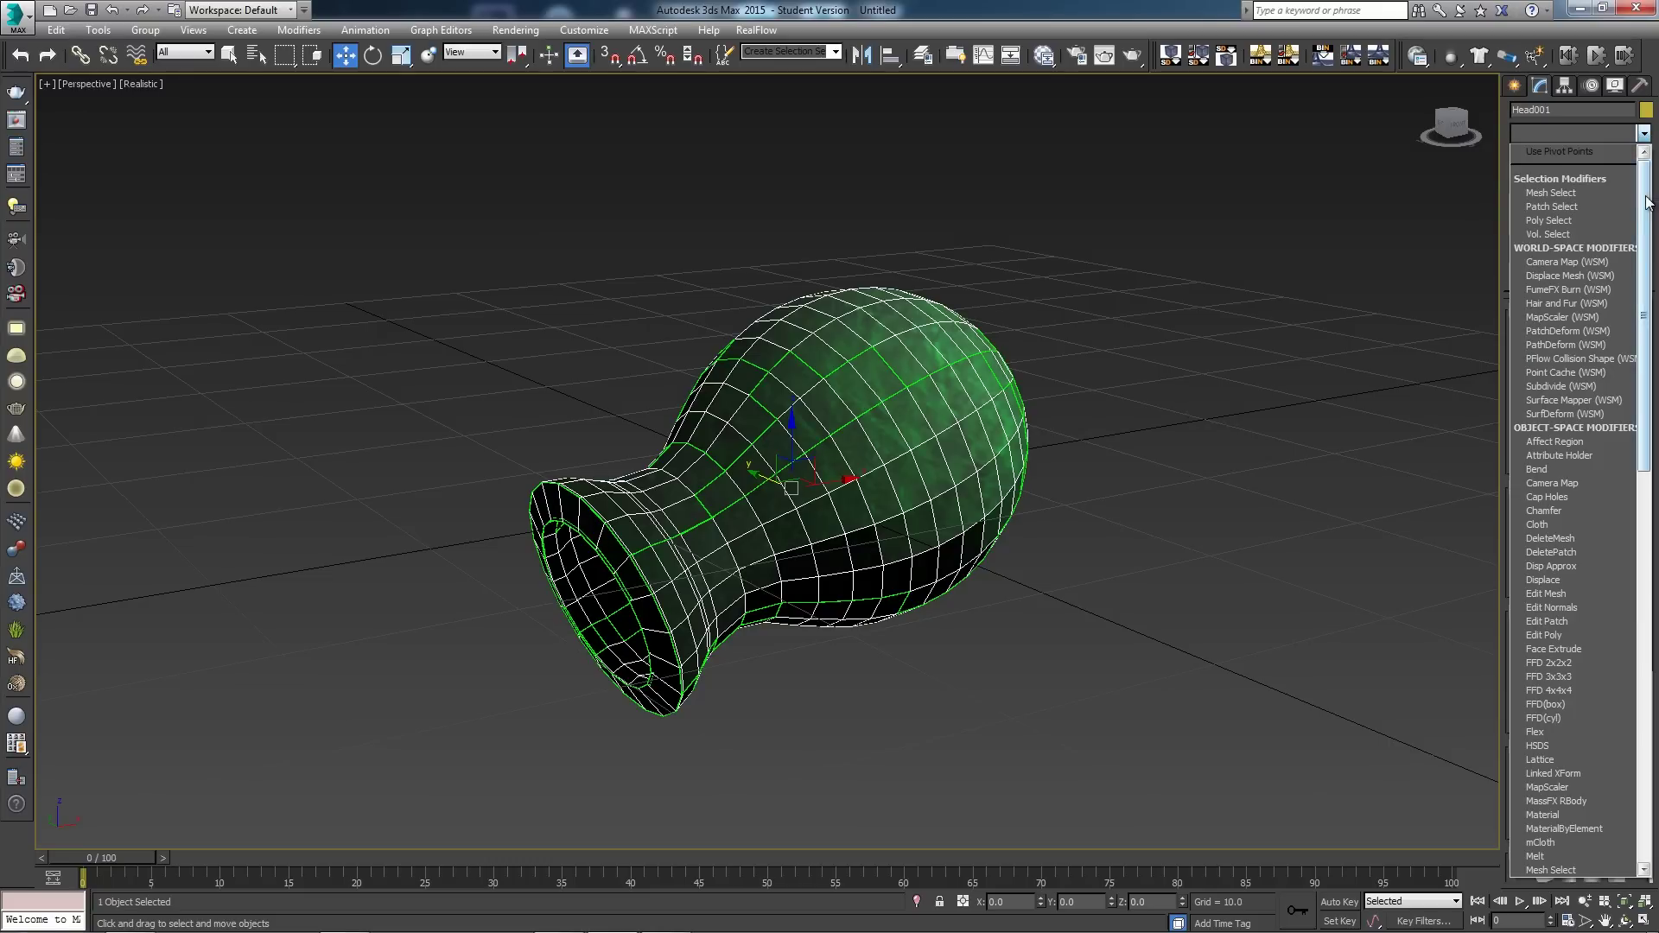
scroll(1623, 582, down, 10)
scroll(1623, 582, down, 1)
click(1556, 624)
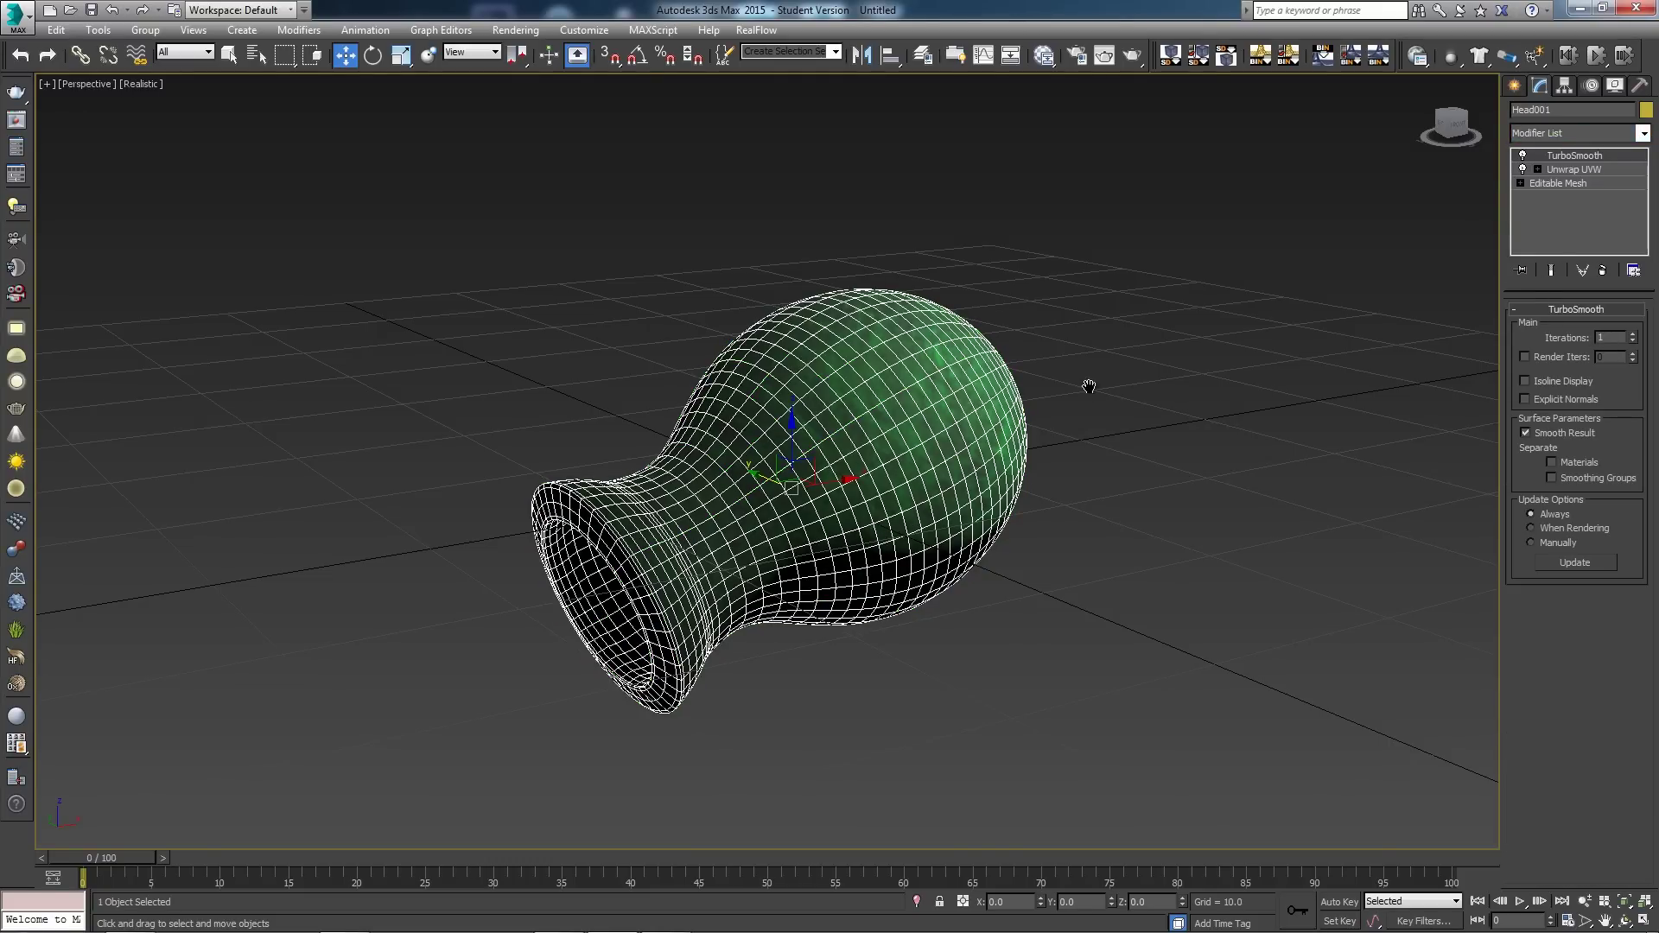
Step: Deselect the vase and start a 1920x1080 V-Ray render of the scene
click(1078, 415)
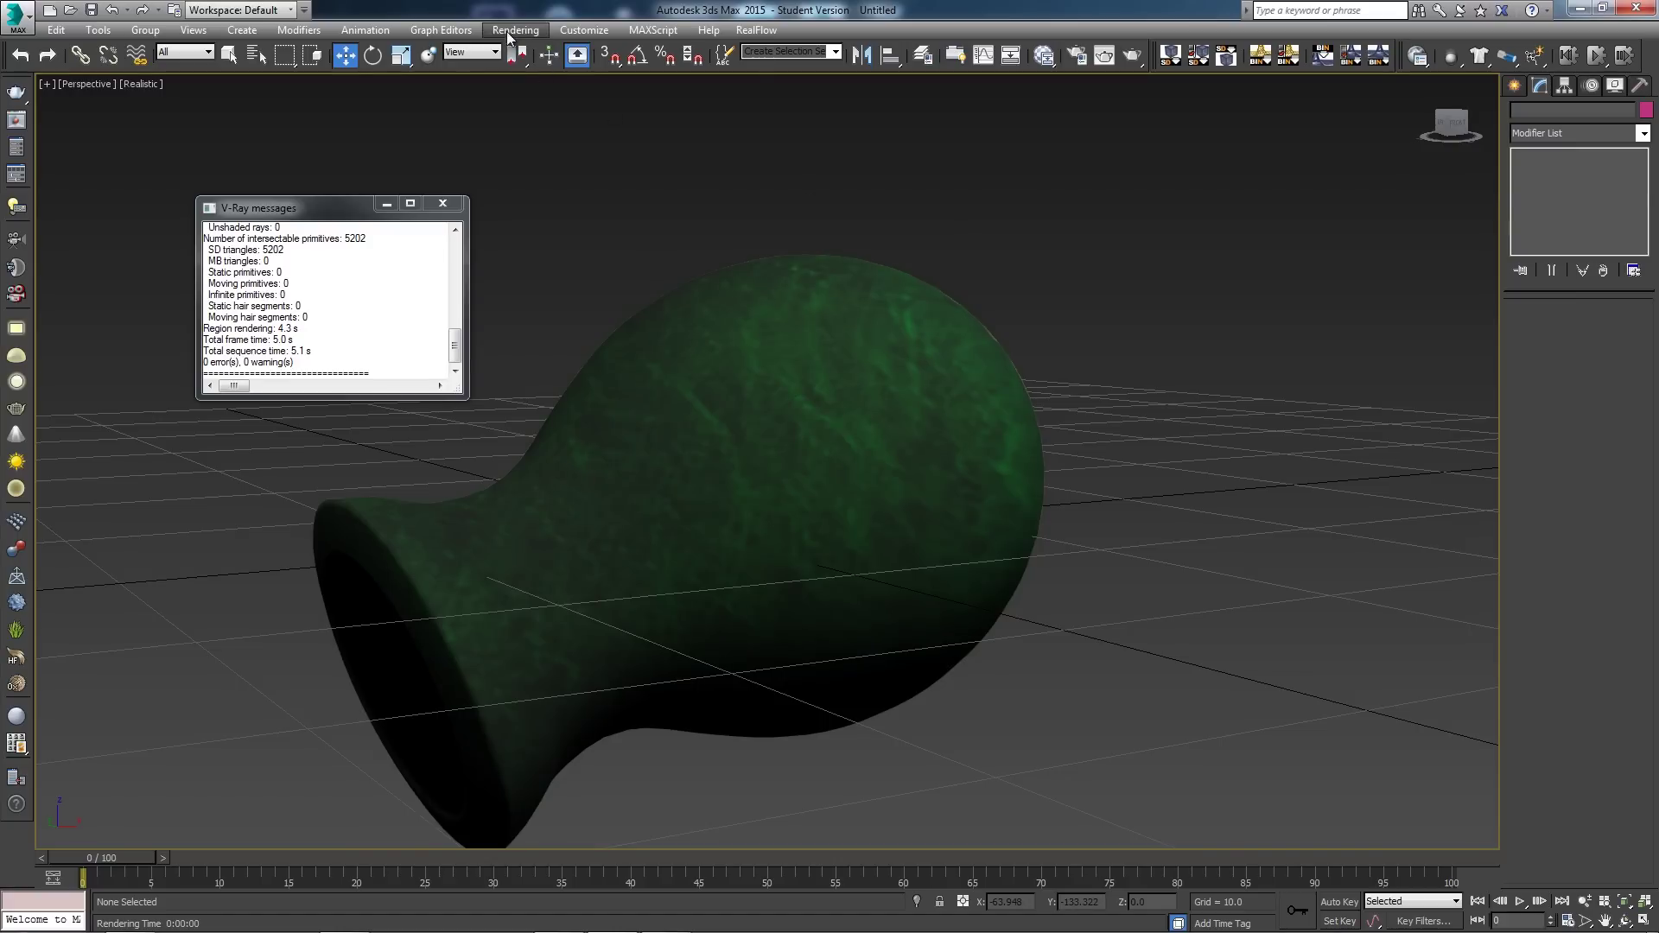
click(515, 30)
click(532, 49)
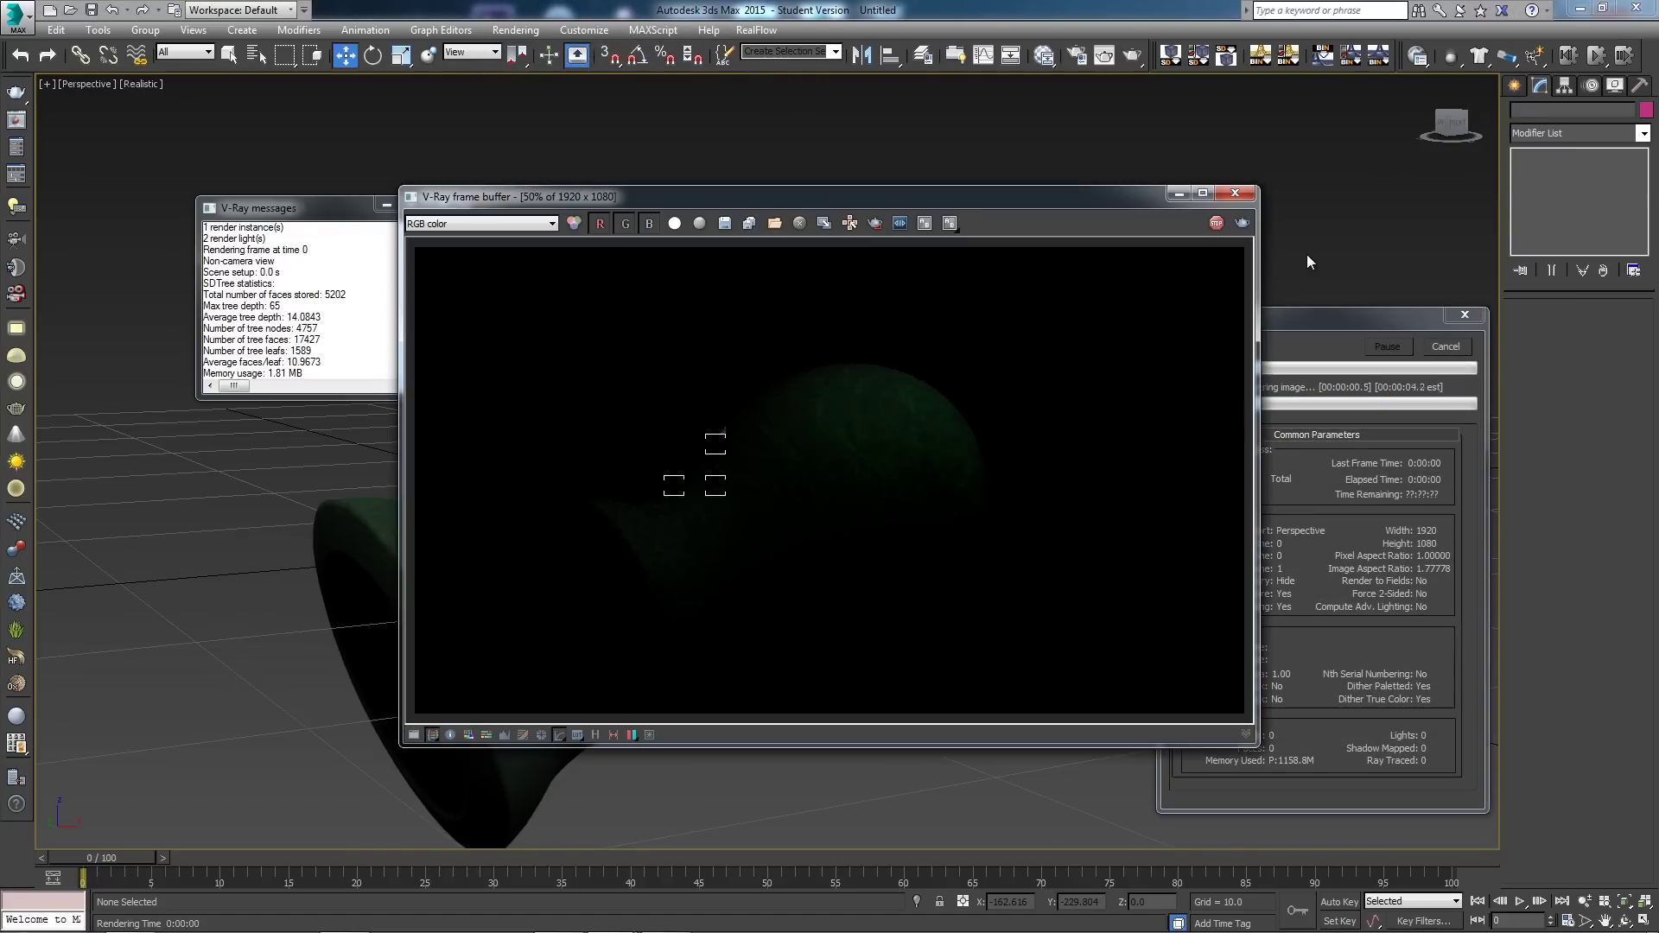